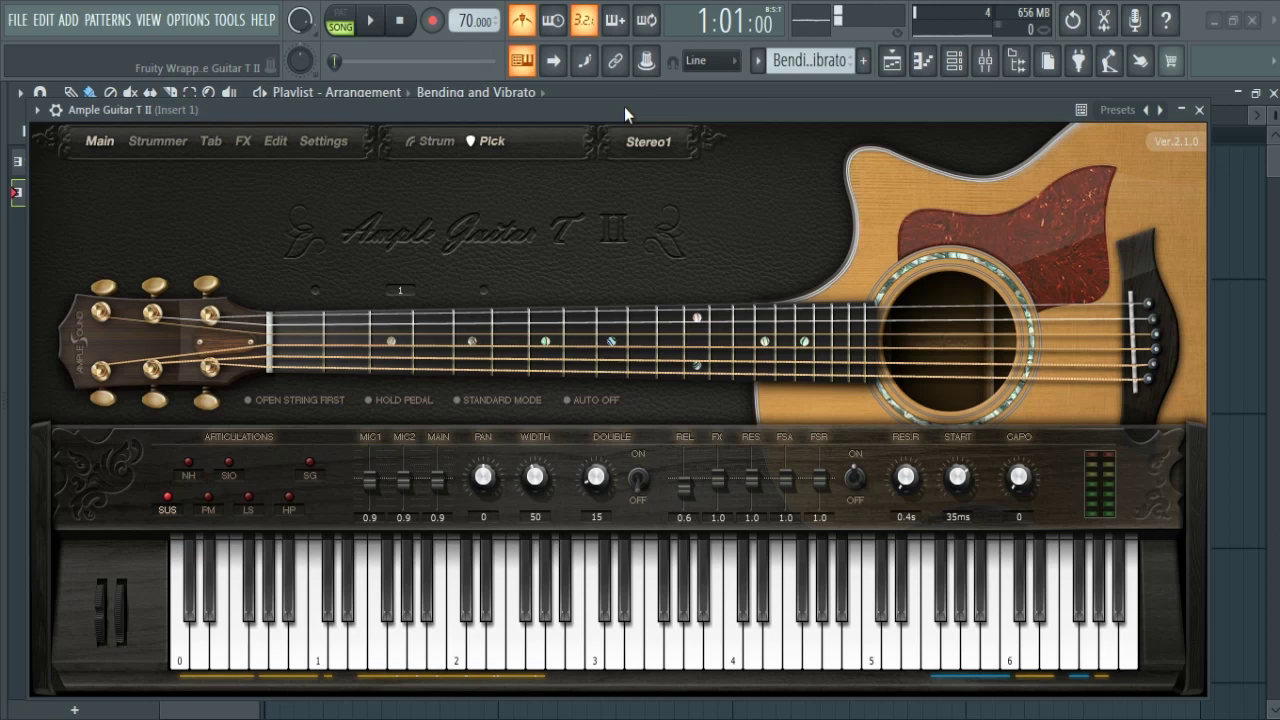
Minimize the guitar plugin, open the Slide and Hammer pattern in the piano roll and play it from the start.
left_click(1181, 110)
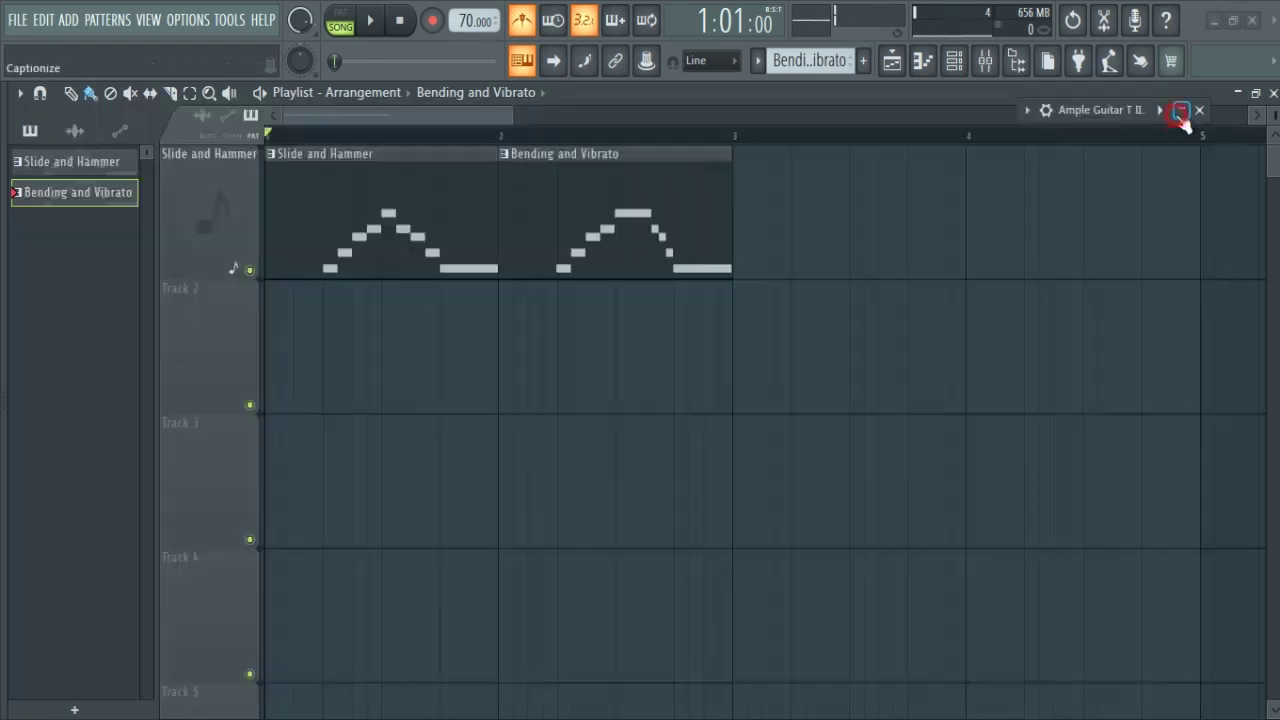
double_click(362, 224)
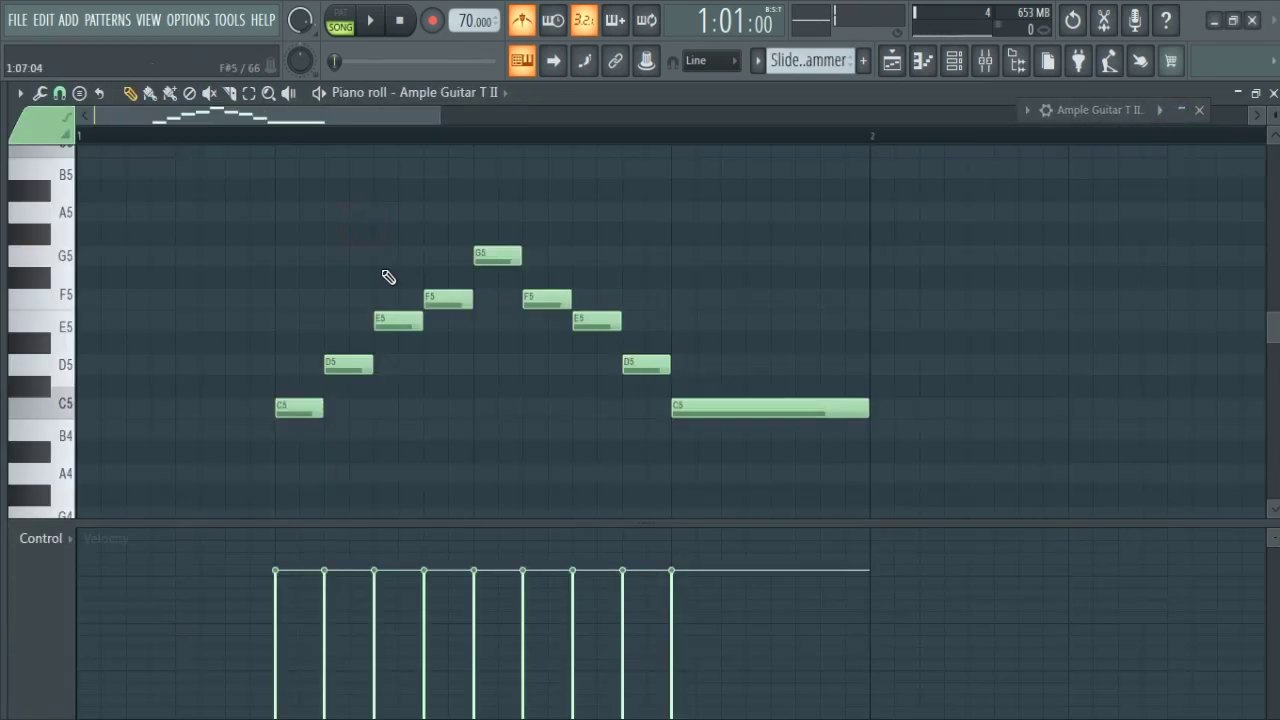
scroll(350, 228, "up", 3)
left_click_drag(173, 138, 105, 134)
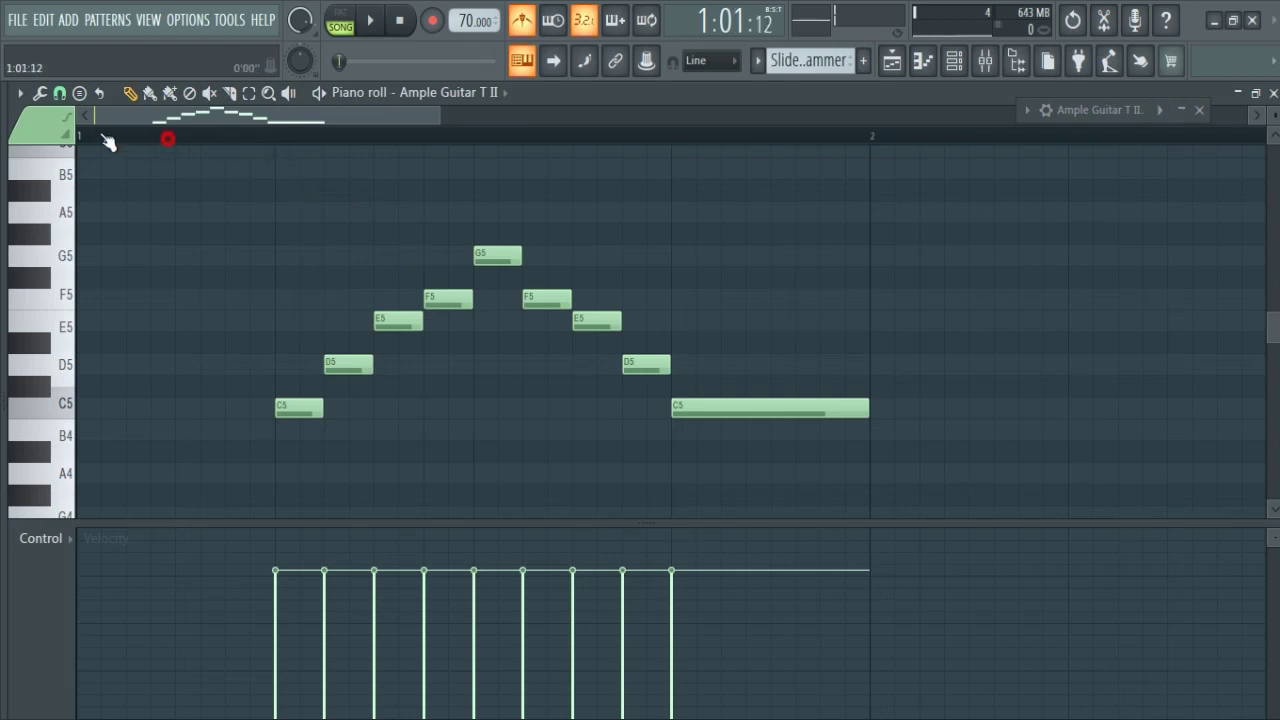
key("space")
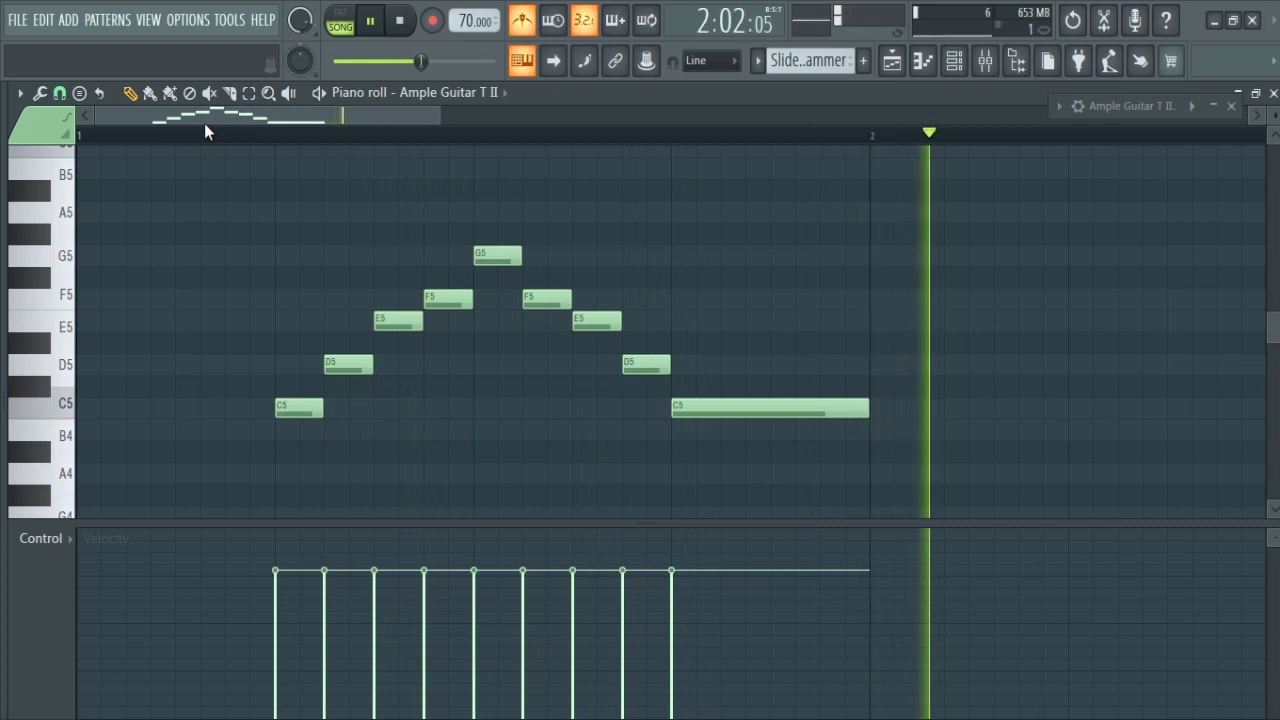
key("space")
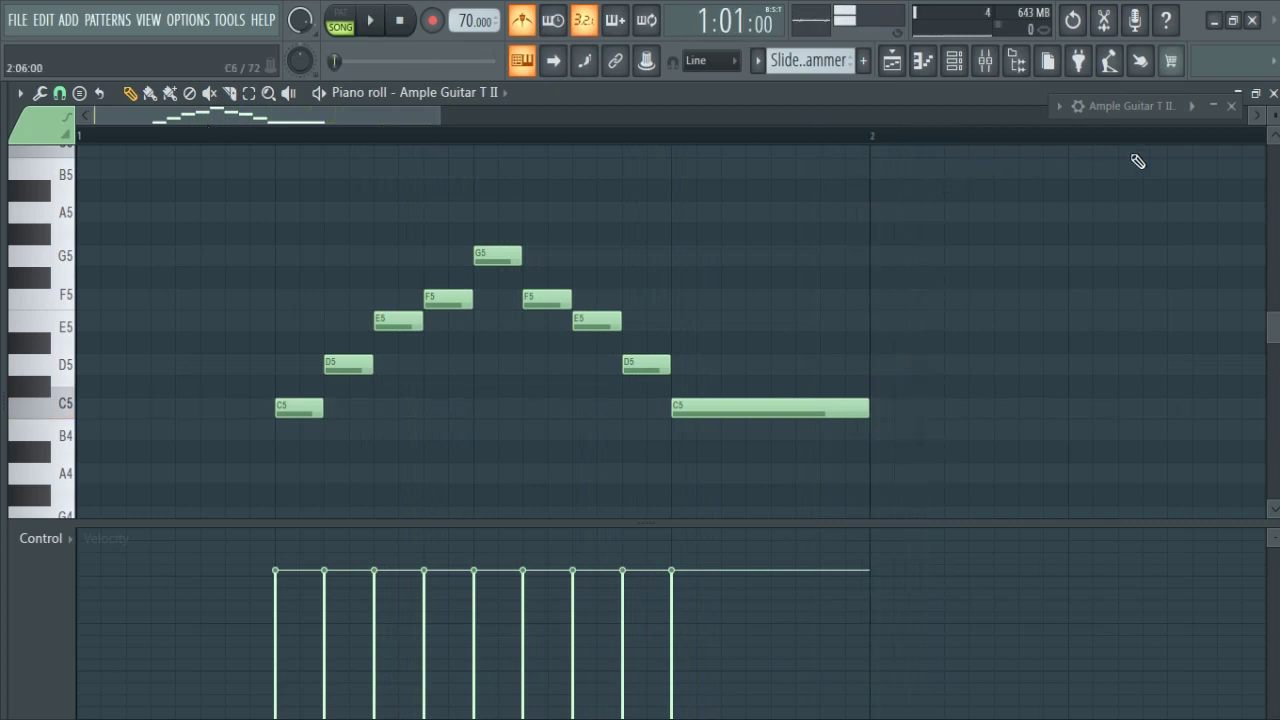
Bring up the Ample Guitar T II interface and play the melody while watching the notes on the fretboard.
left_click(1213, 105)
key("space")
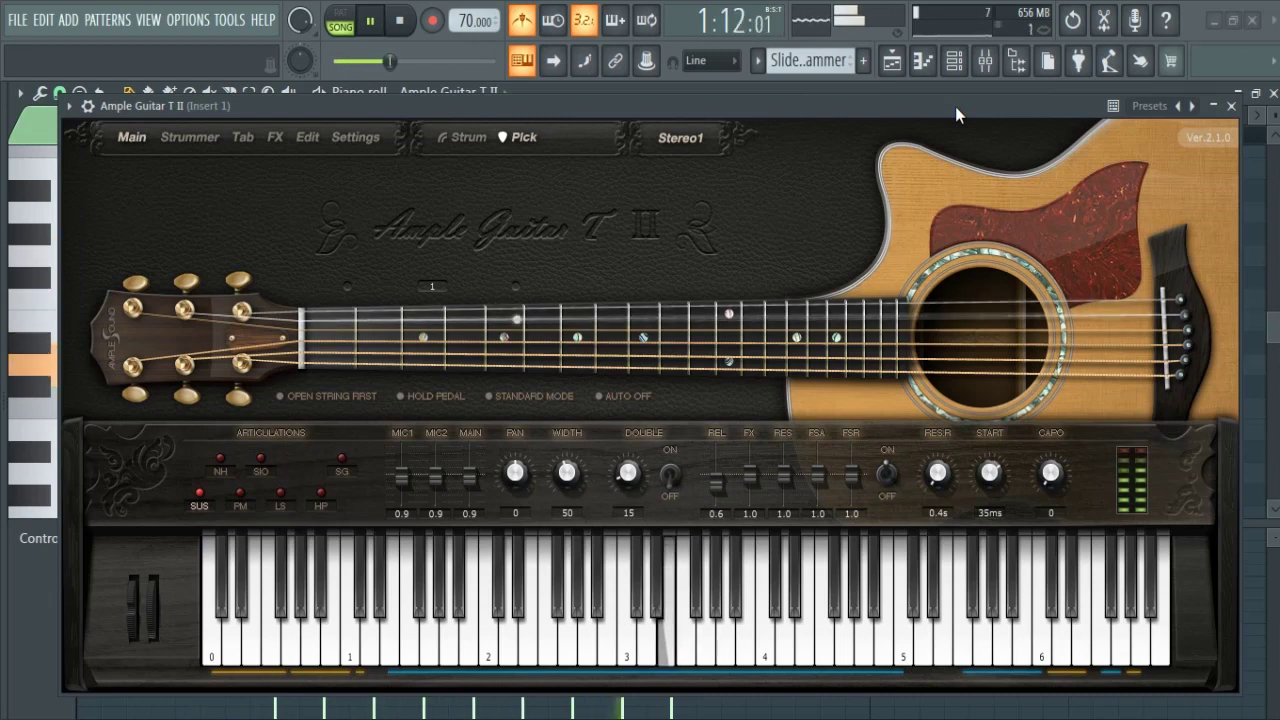
left_click(1213, 105)
key("space")
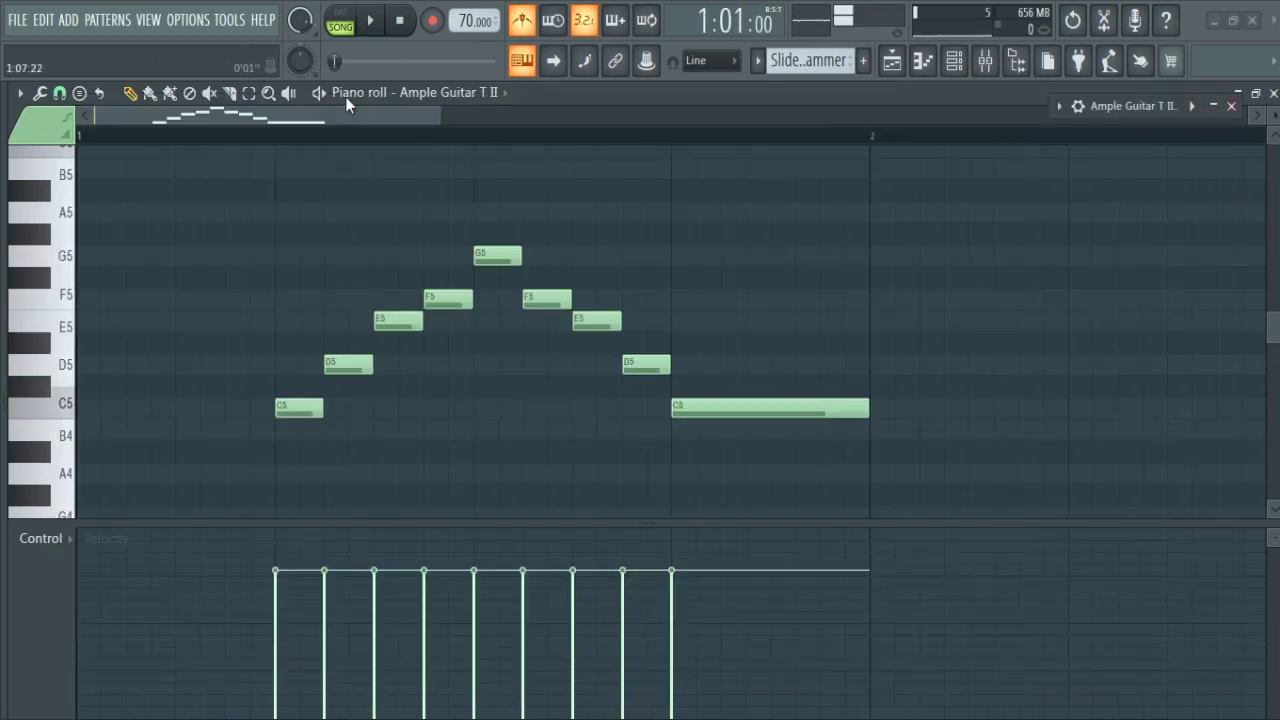
left_click(1213, 105)
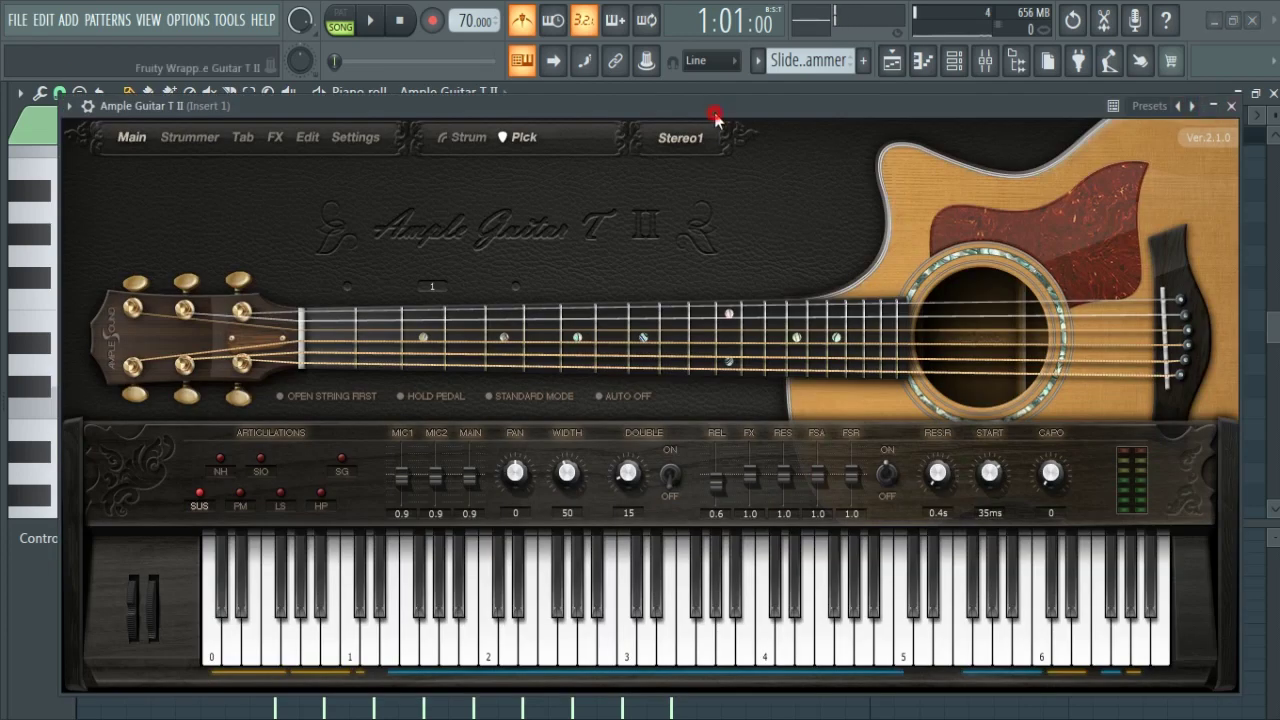
key("space")
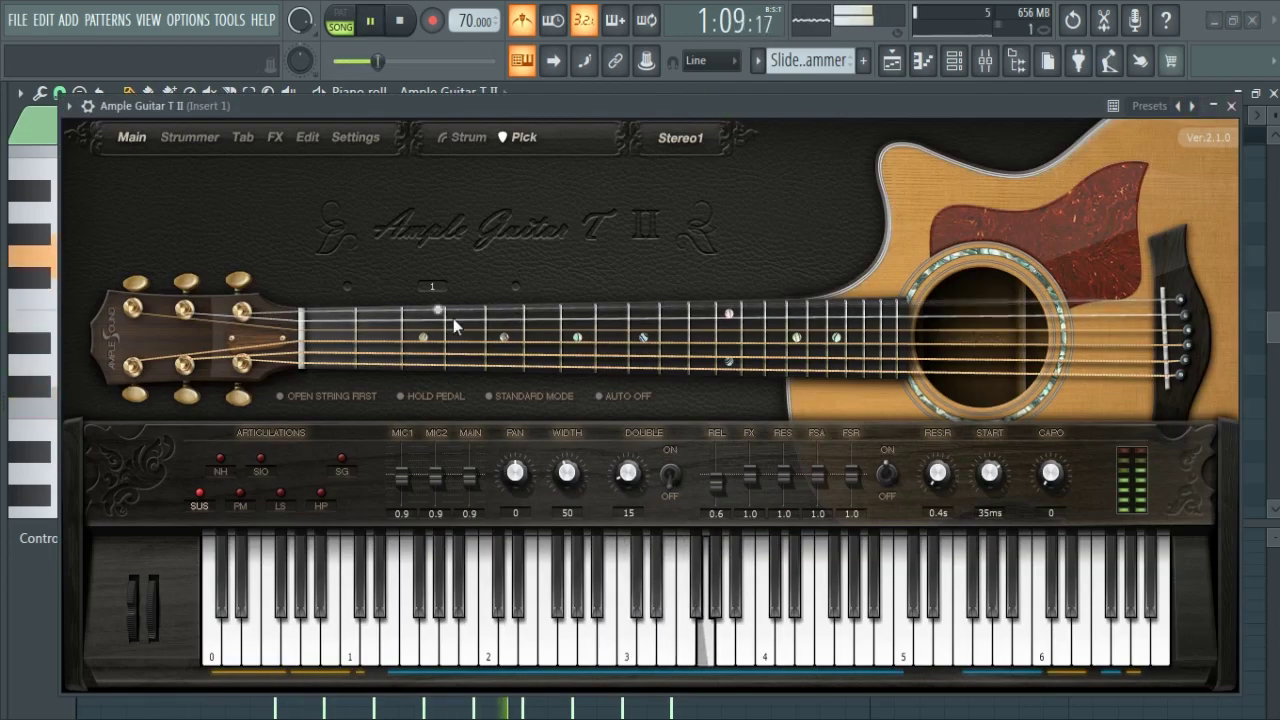
key("space")
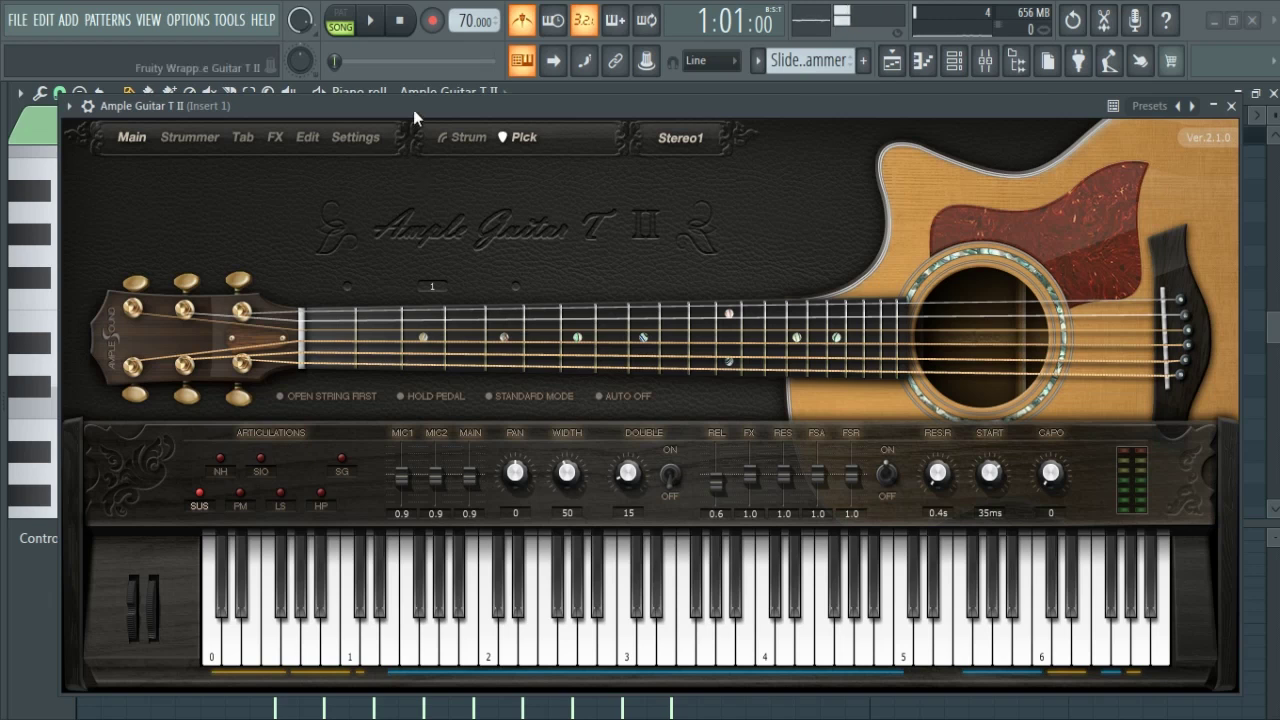
Minimize the guitar plugin again and play the melody from 1:03:00, just before its first note.
left_click_drag(413, 108, 456, 110)
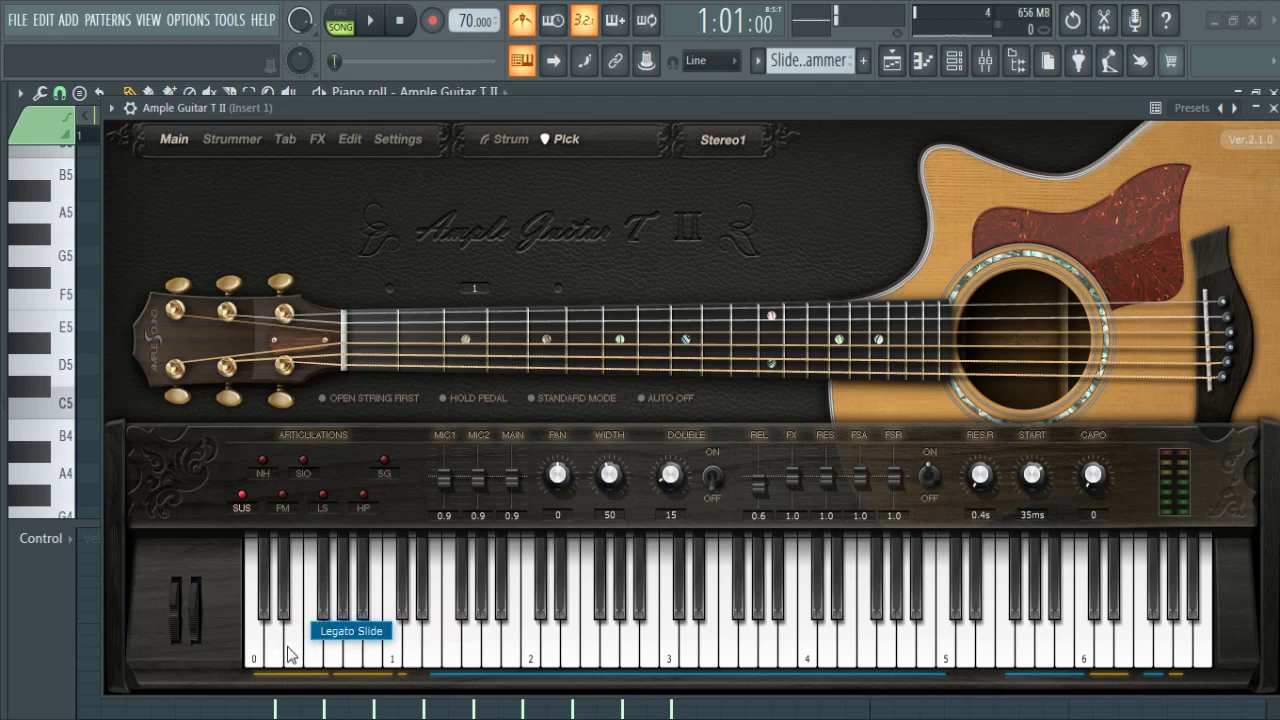
left_click(1272, 107)
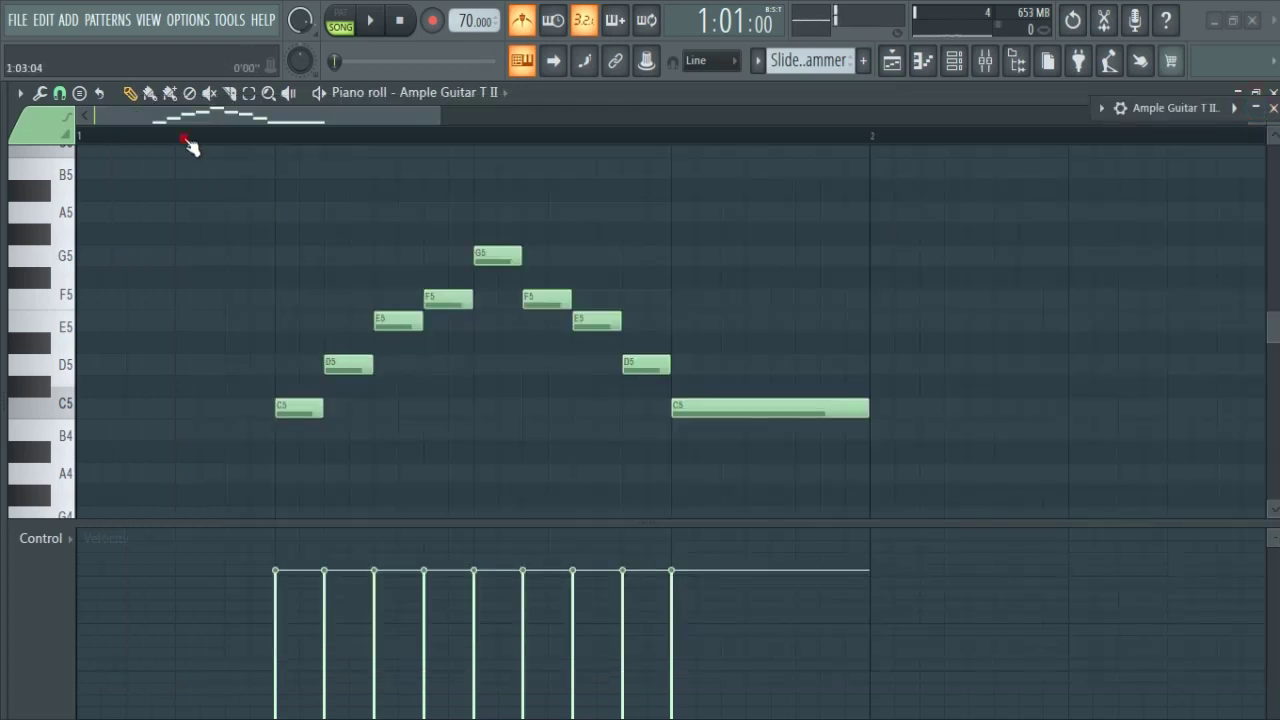
key("space")
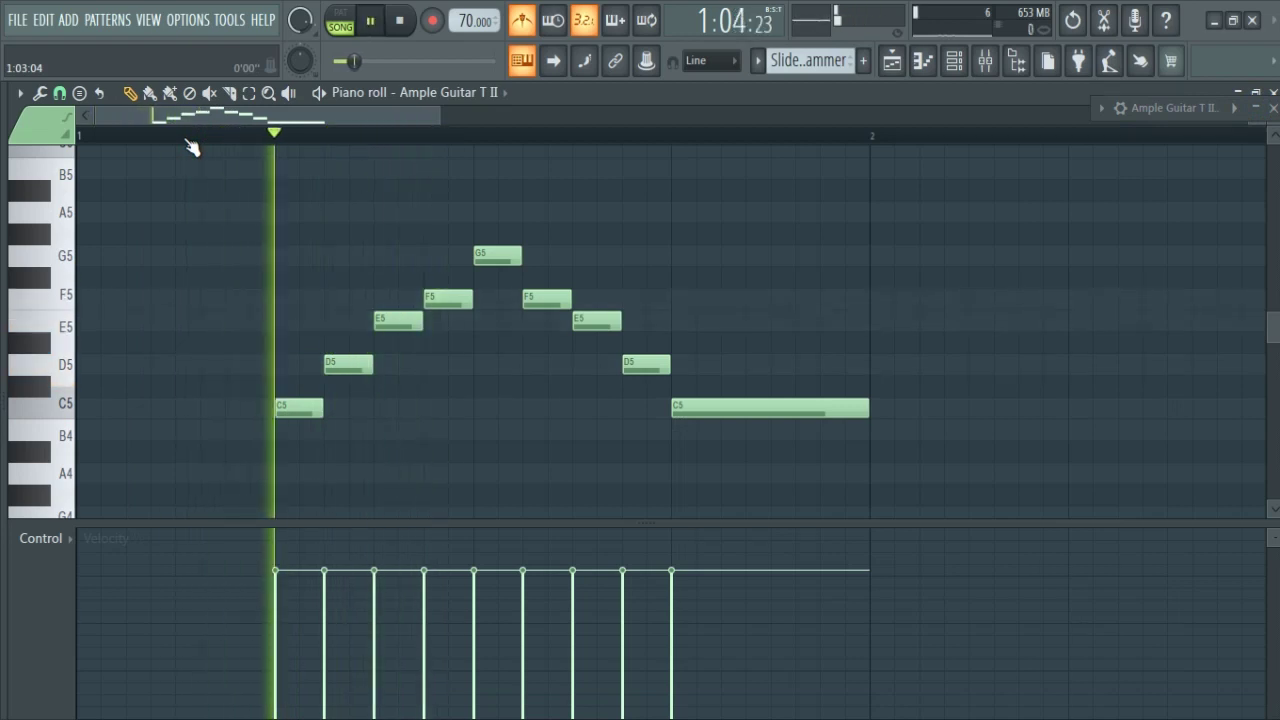
key("space")
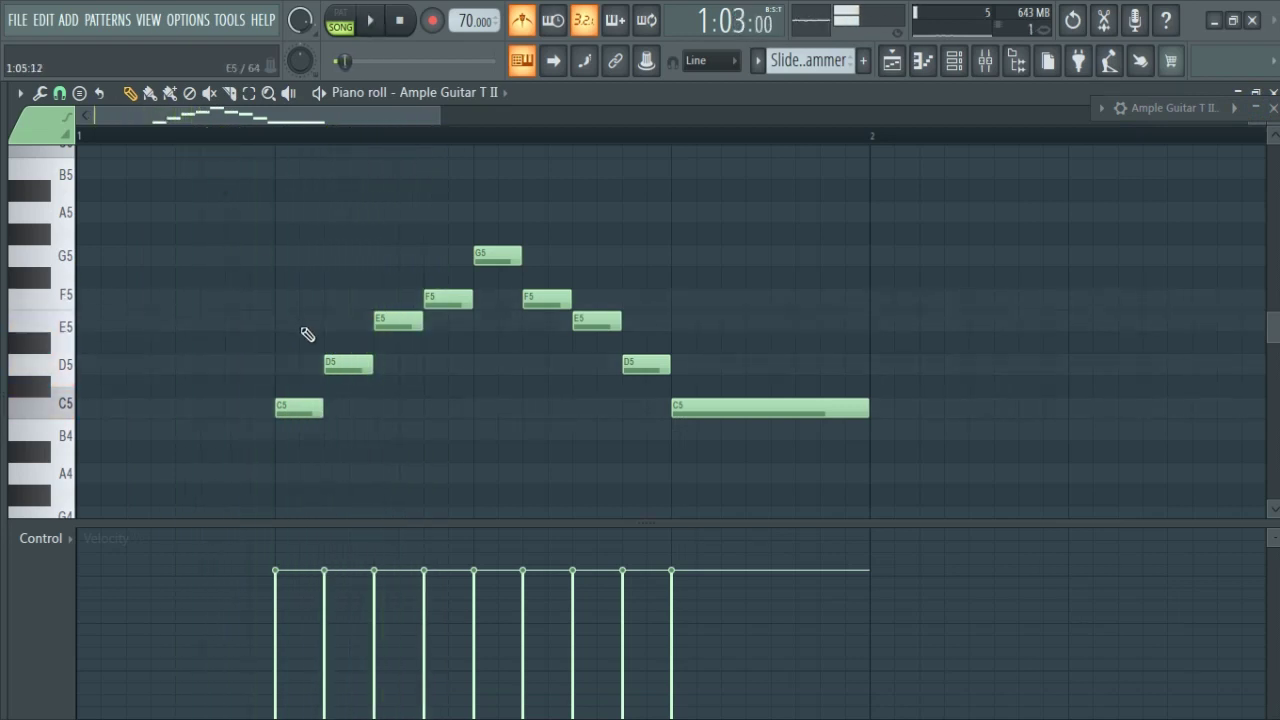
Lengthen the first D5 note so that its end slightly overlaps the E5 note that follows.
left_click(344, 363)
scroll(363, 366, "up", 1)
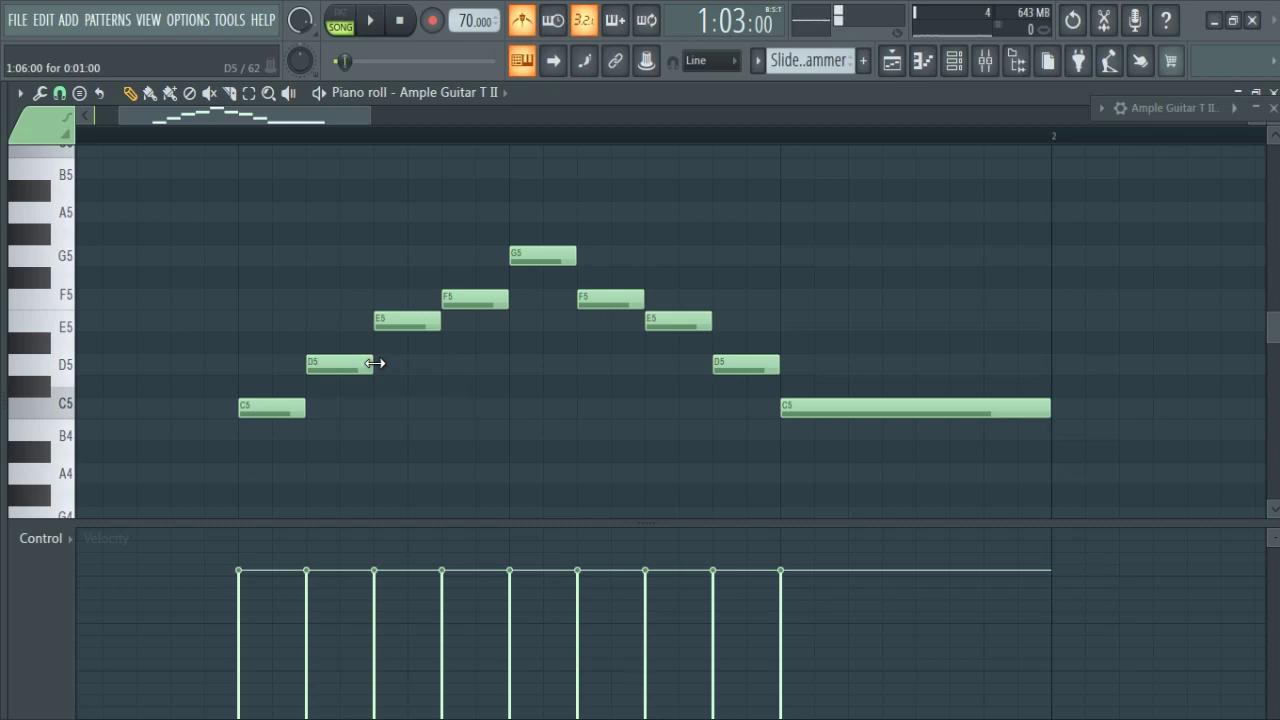
scroll(374, 363, "up", 1)
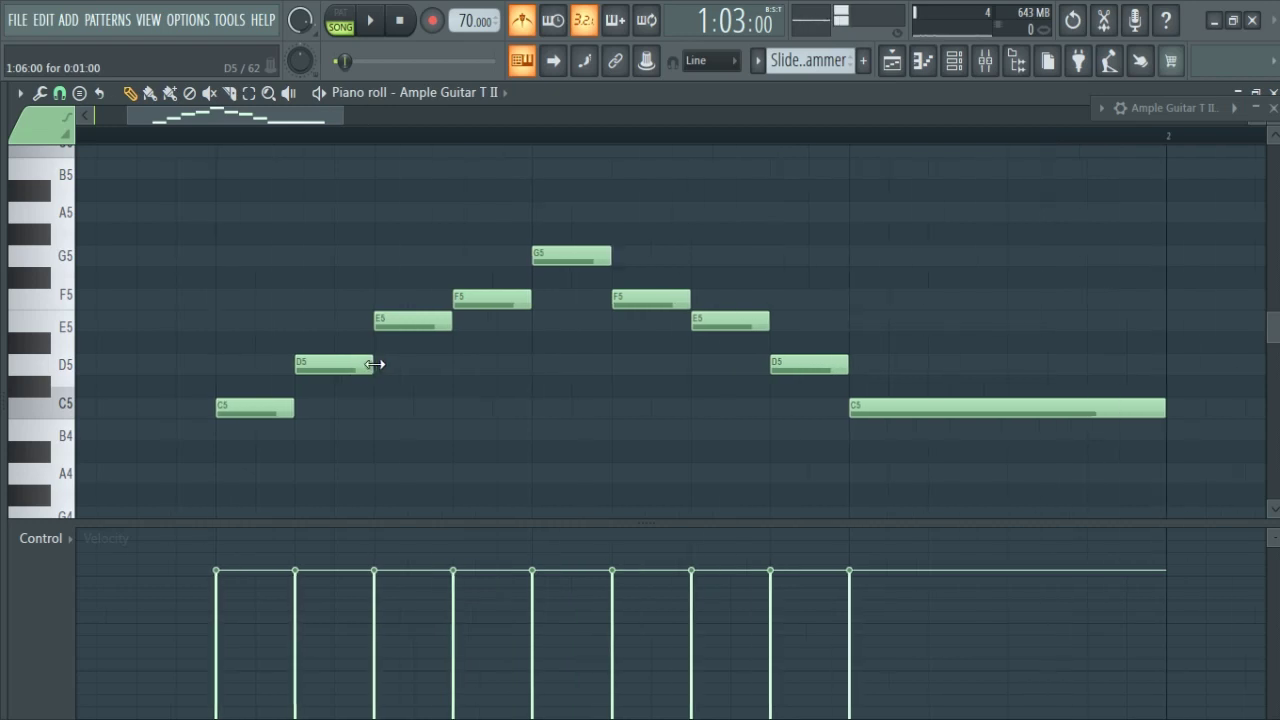
left_click(374, 364)
left_click_drag(374, 364, 383, 362)
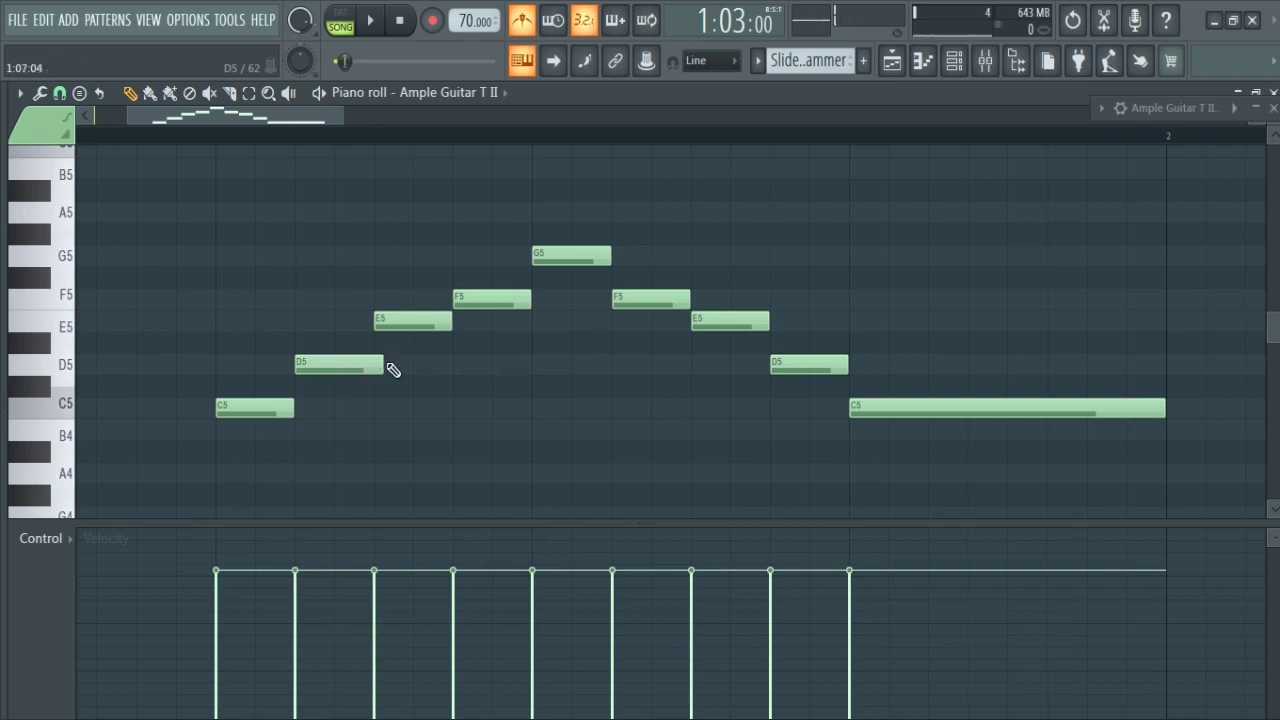
scroll(289, 331, "down", 3, "ctrl")
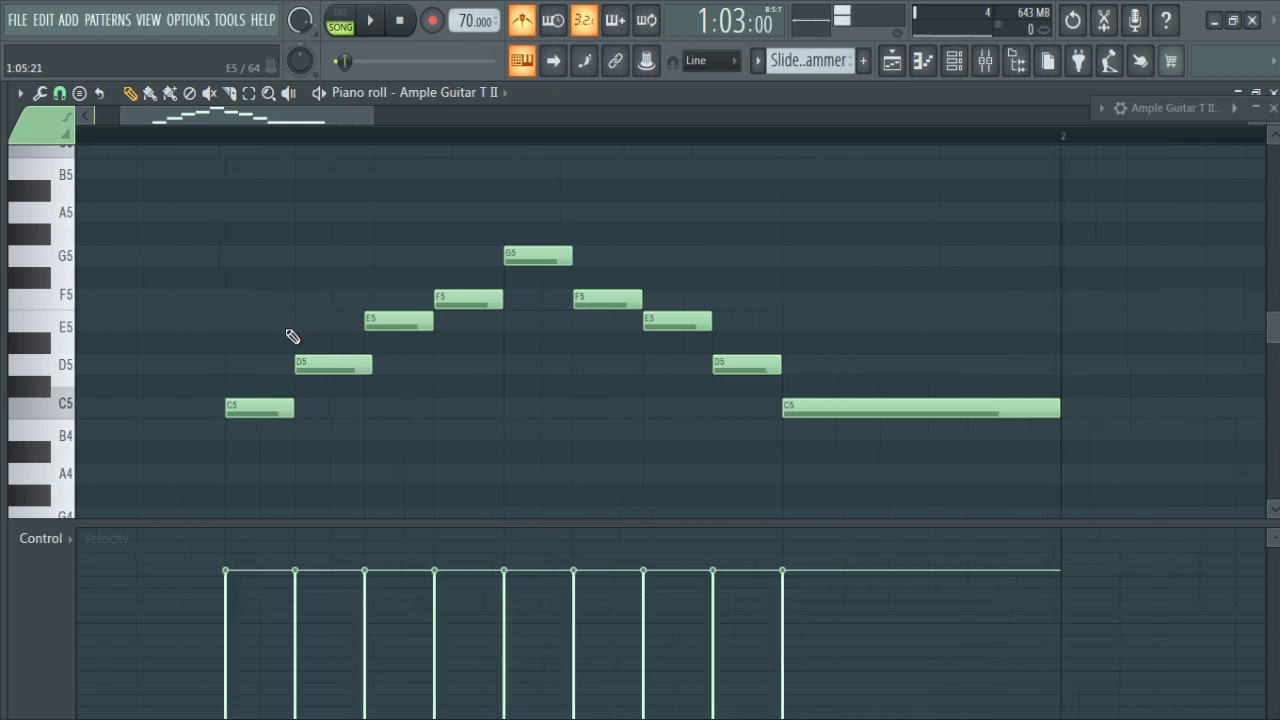
Restore the Ample Guitar T II window and place it beside the first notes of the piano roll.
left_click(1150, 108)
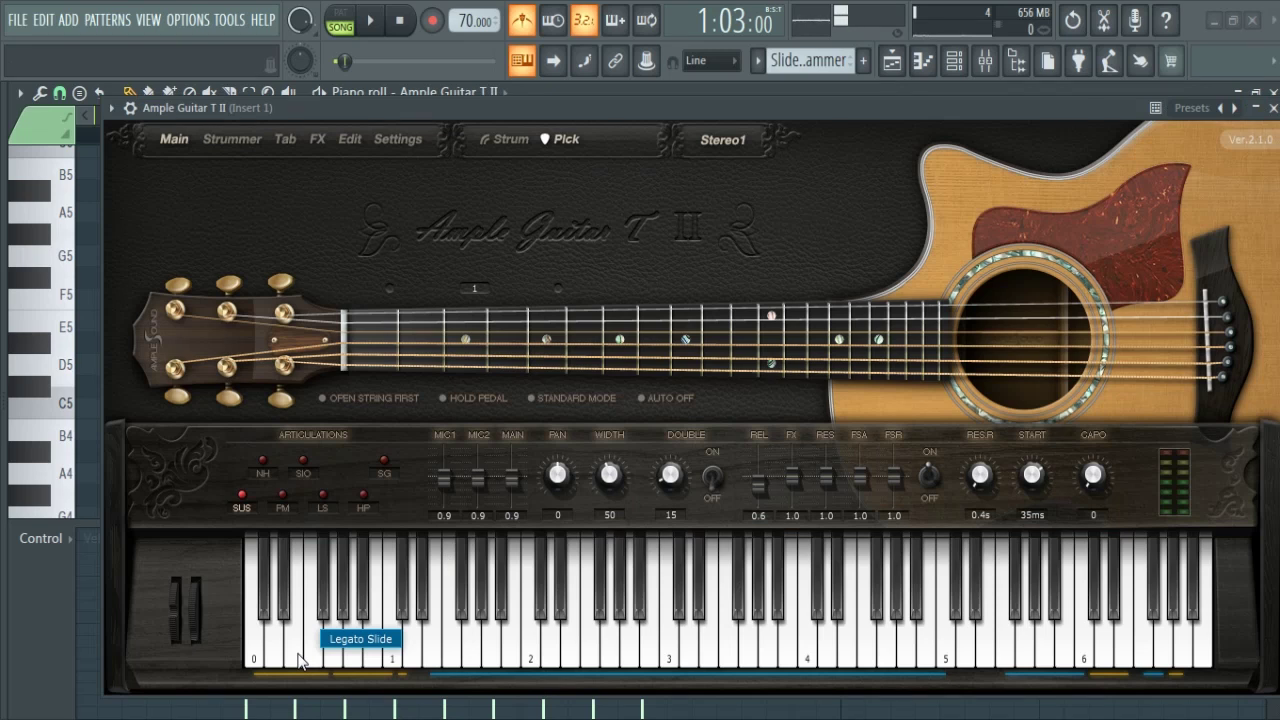
left_click_drag(335, 102, 592, 107)
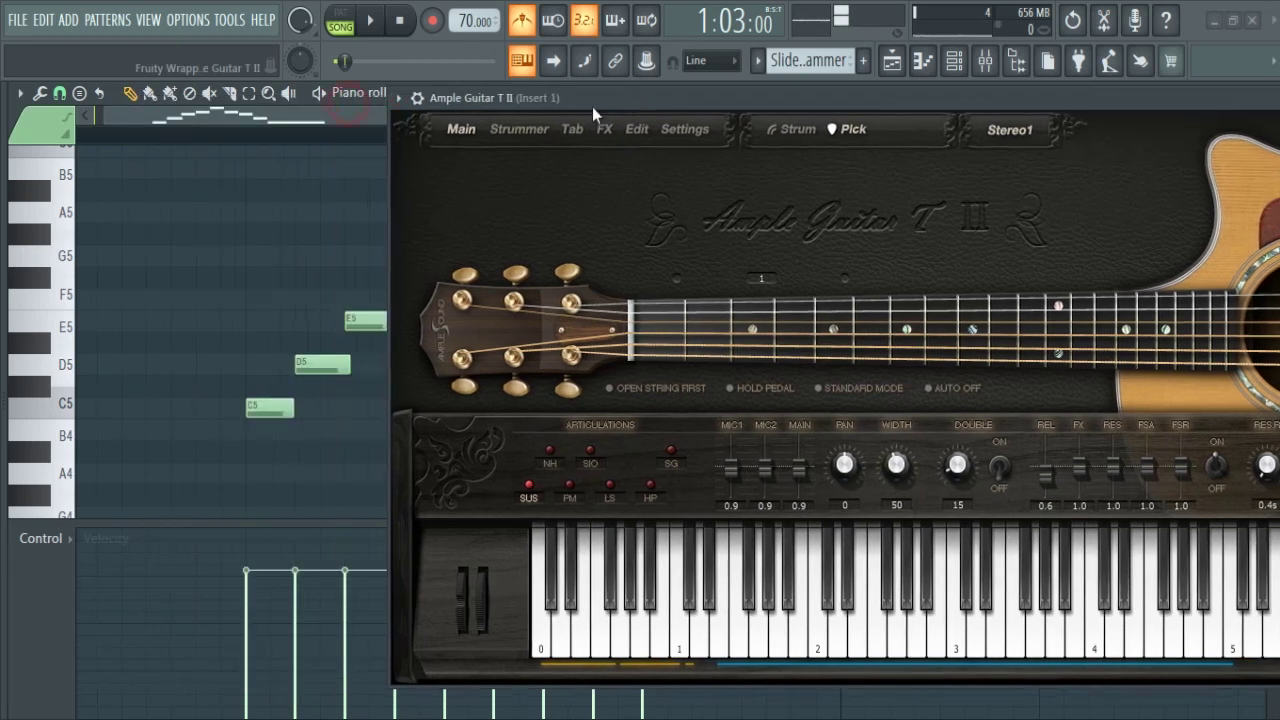
left_click(398, 98)
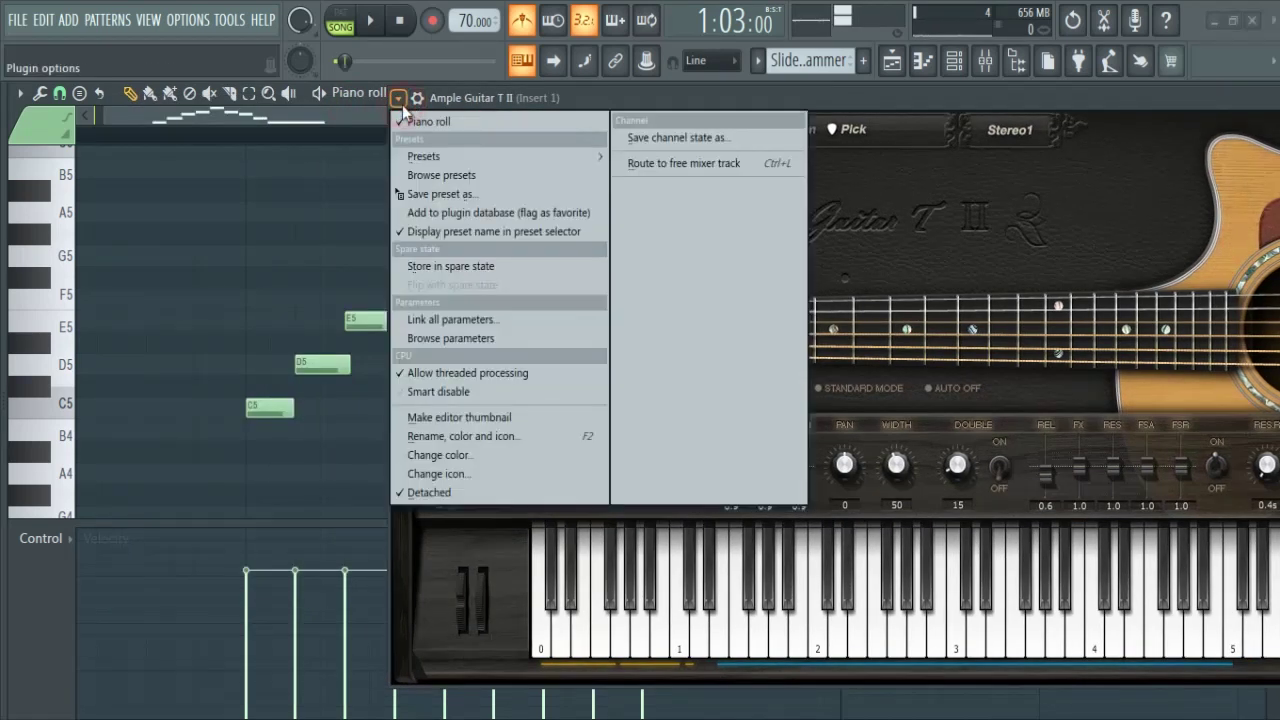
left_click(553, 99)
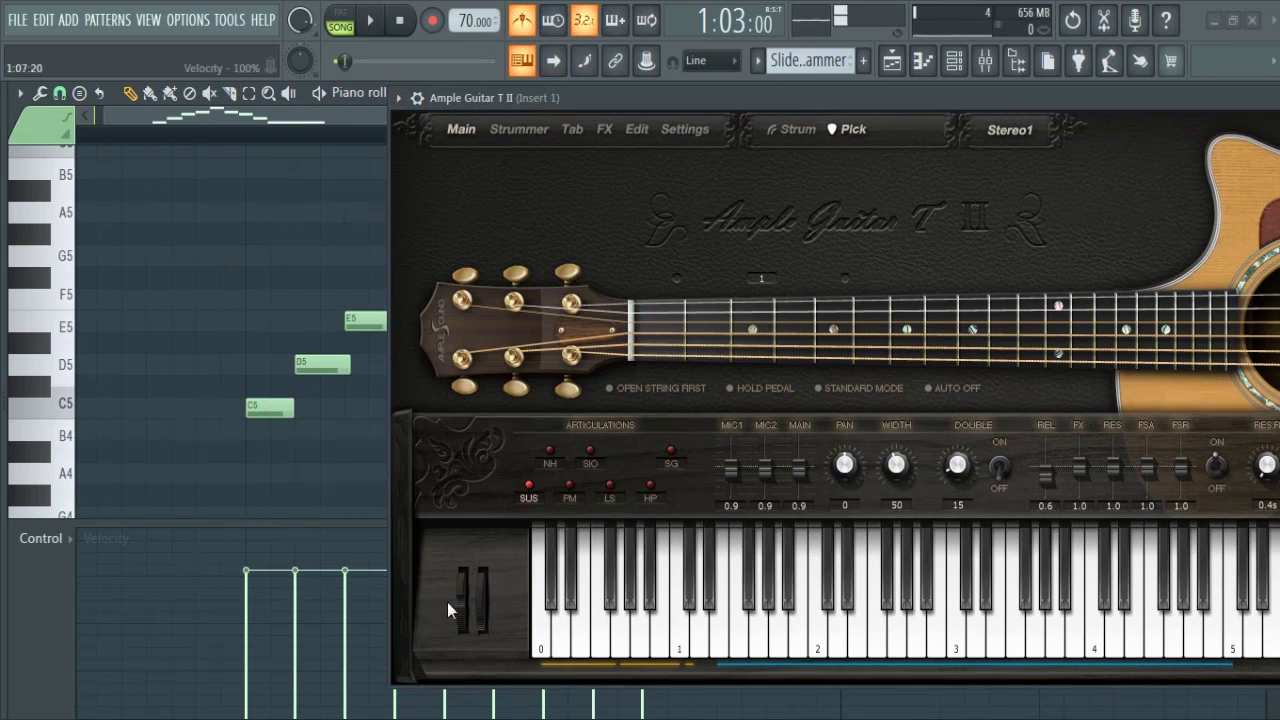
Find the E2 key on the piano roll keyboard and trigger it to activate the Legato Slide articulation.
scroll(65, 405, "down", 3)
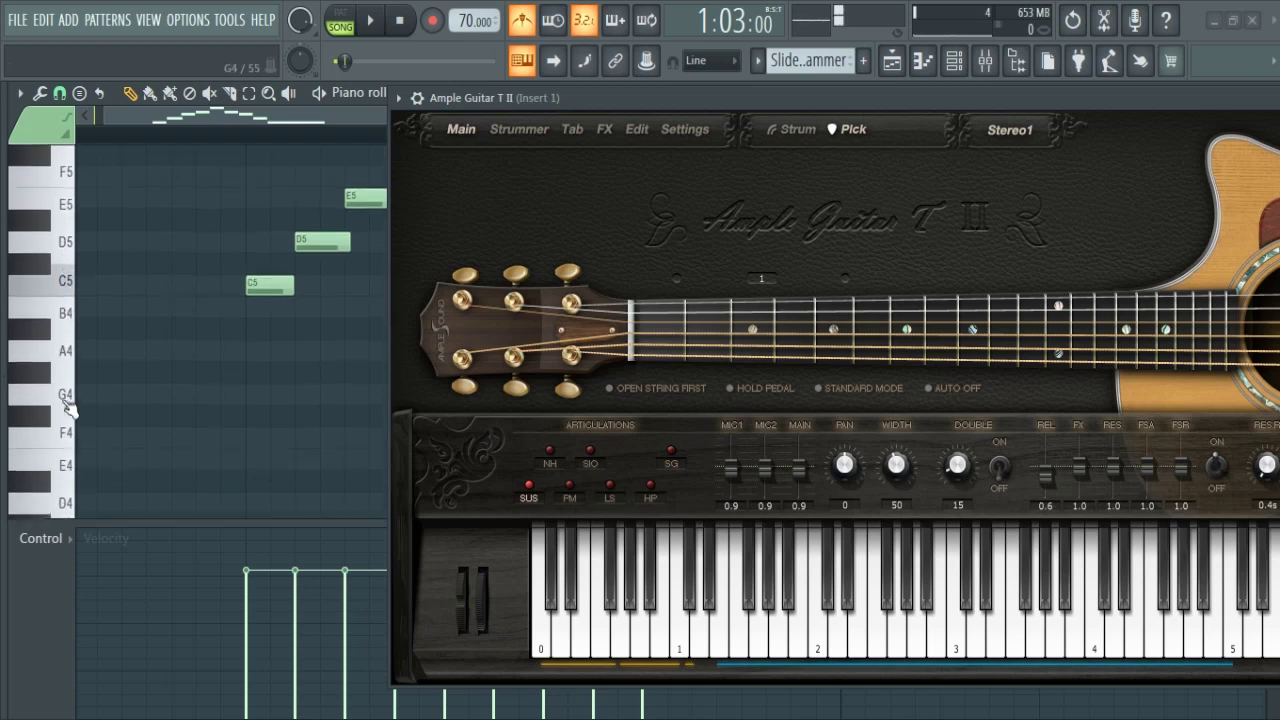
scroll(75, 404, "down", 2)
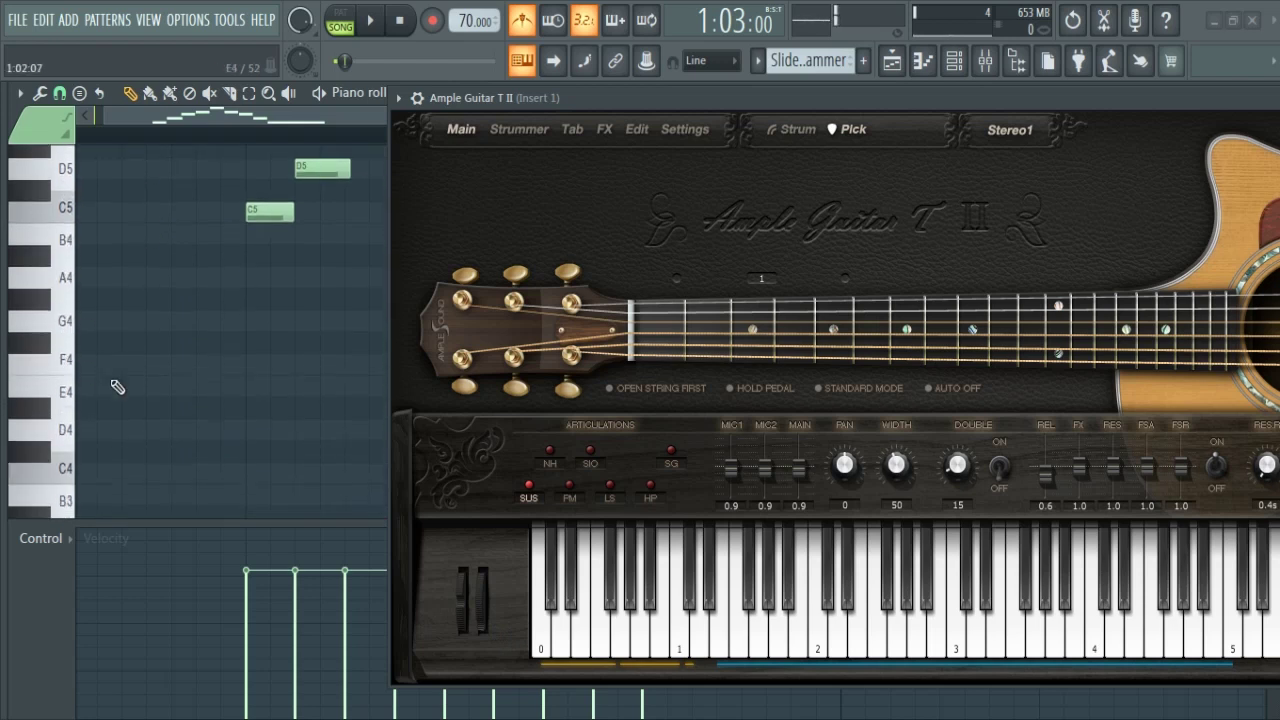
scroll(121, 389, "down", 2)
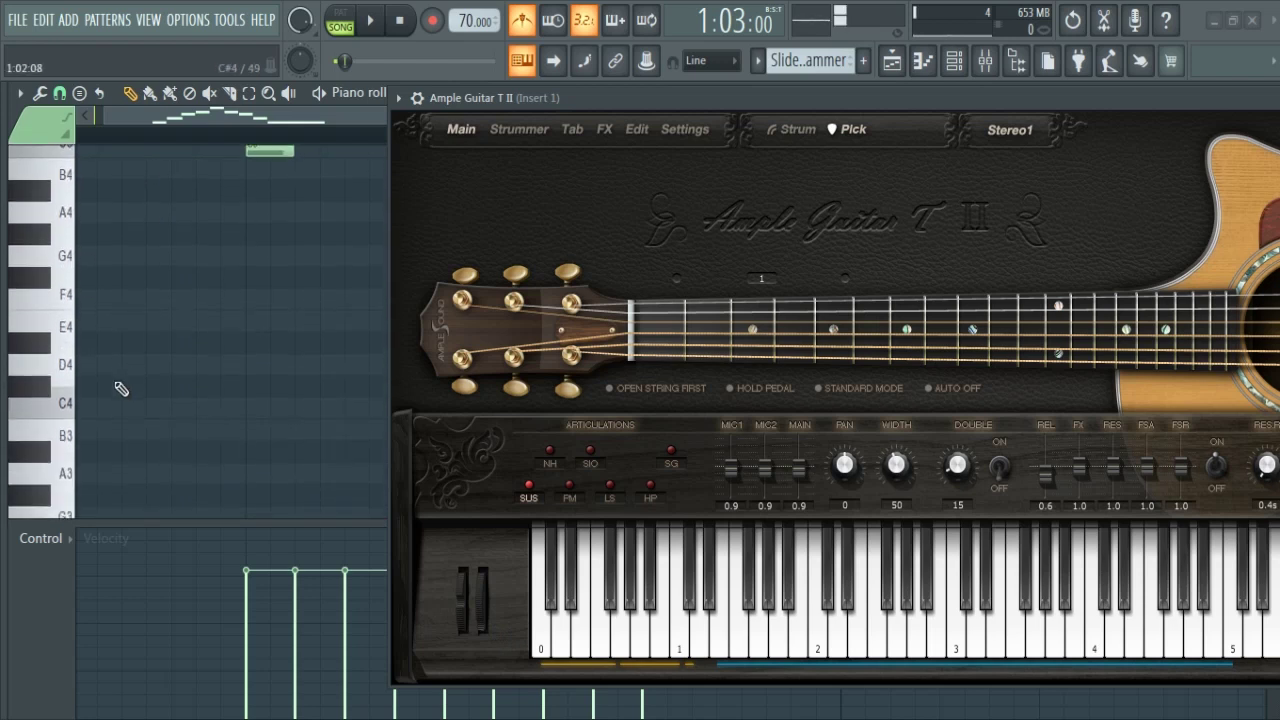
scroll(121, 389, "down", 4)
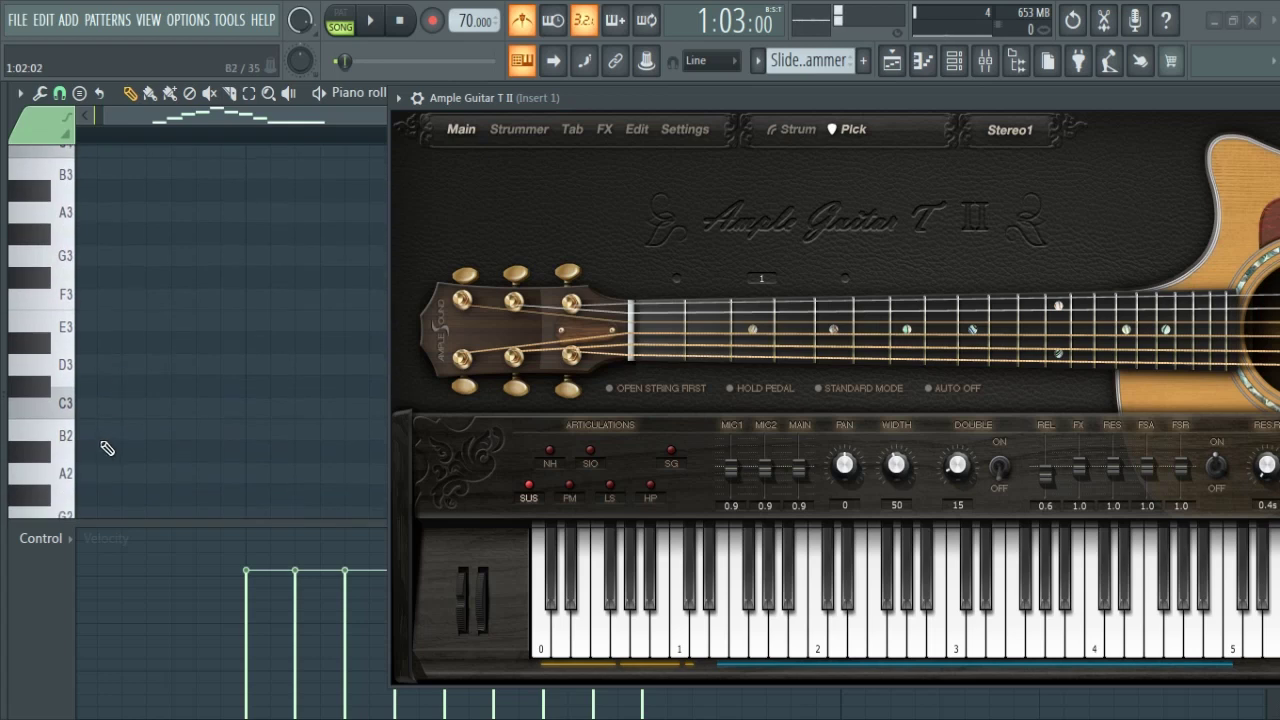
left_click(72, 342)
scroll(64, 345, "down", 3)
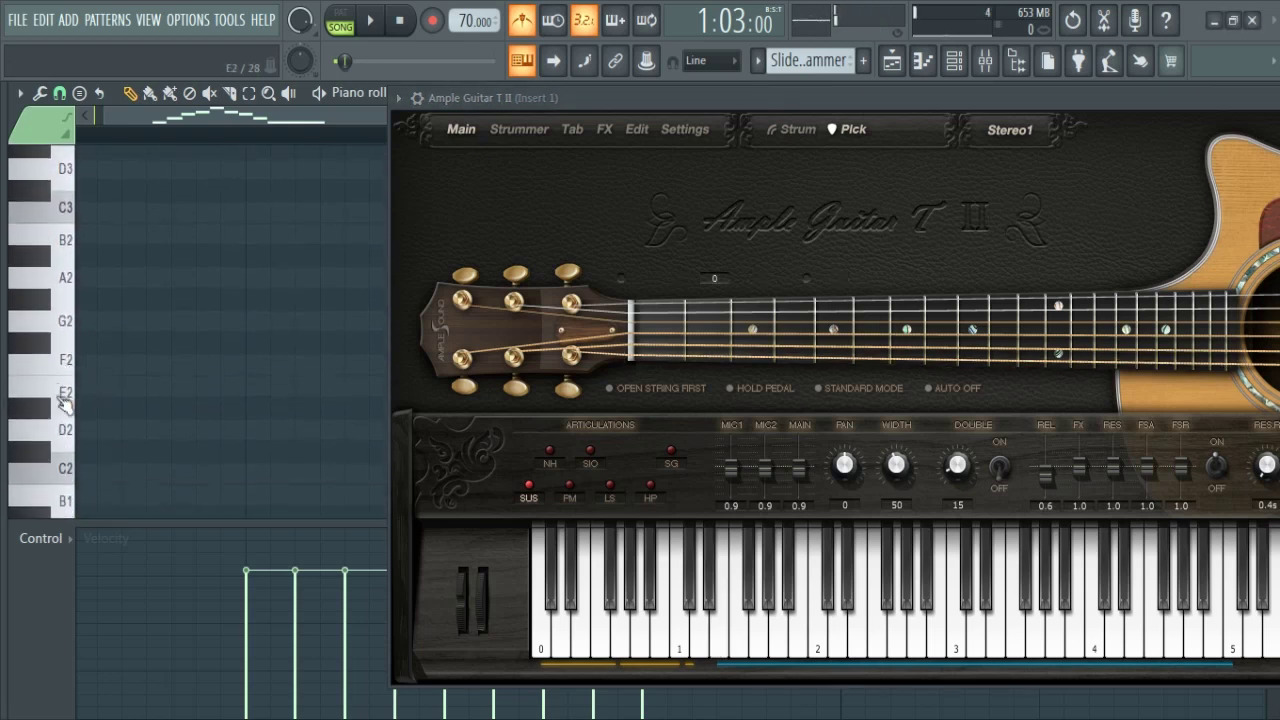
left_click(63, 400)
left_click(66, 402)
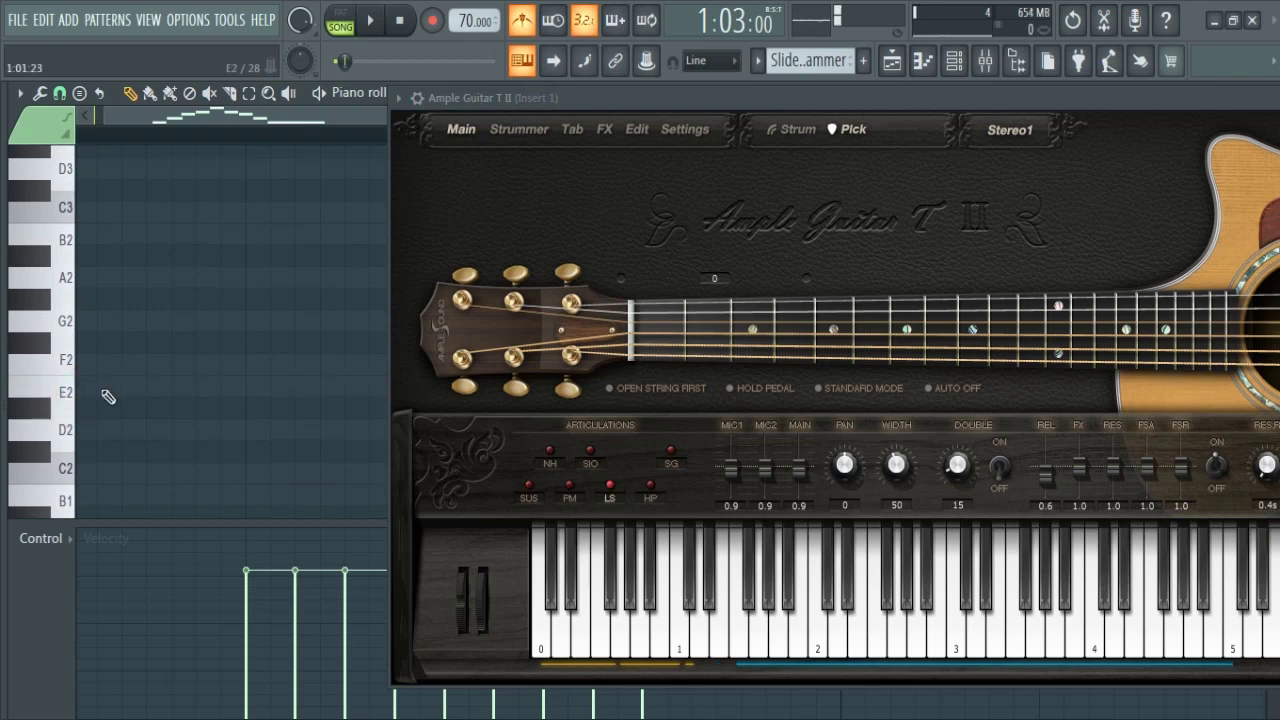
Draw an E2 keyswitch note and move it to 1:06:00, directly below the first D5 note.
left_click(214, 394)
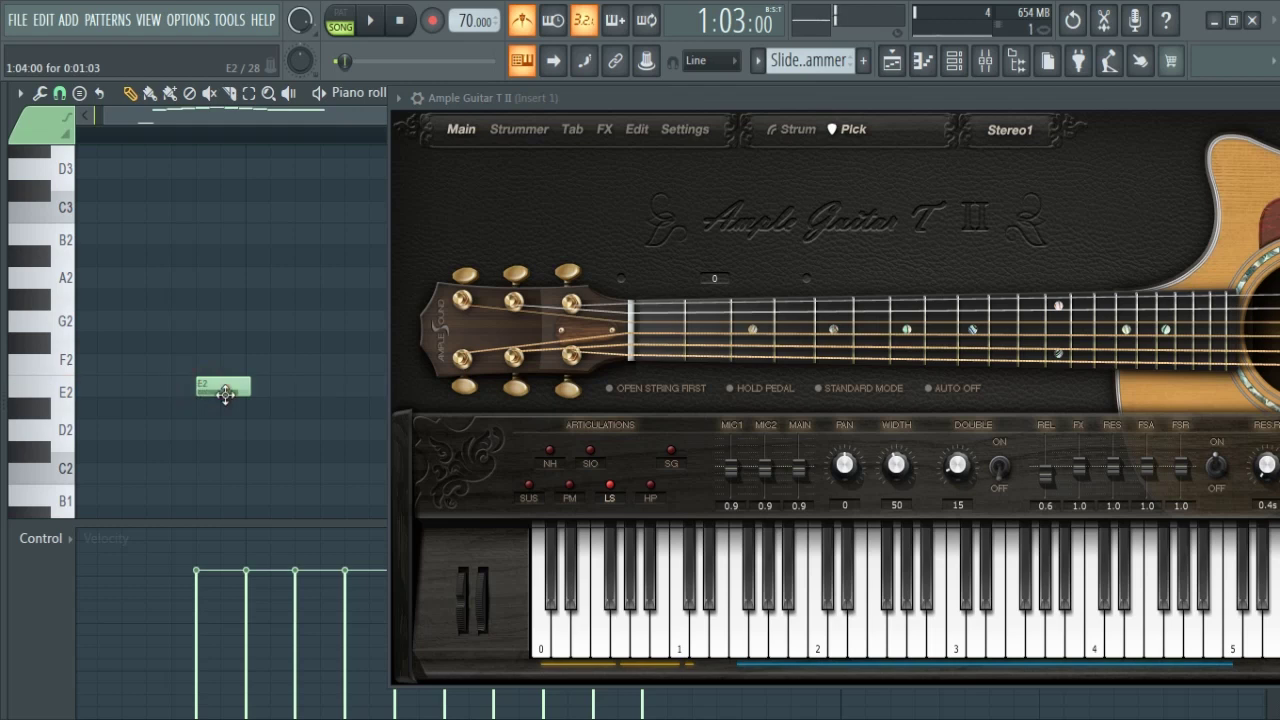
left_click(225, 395)
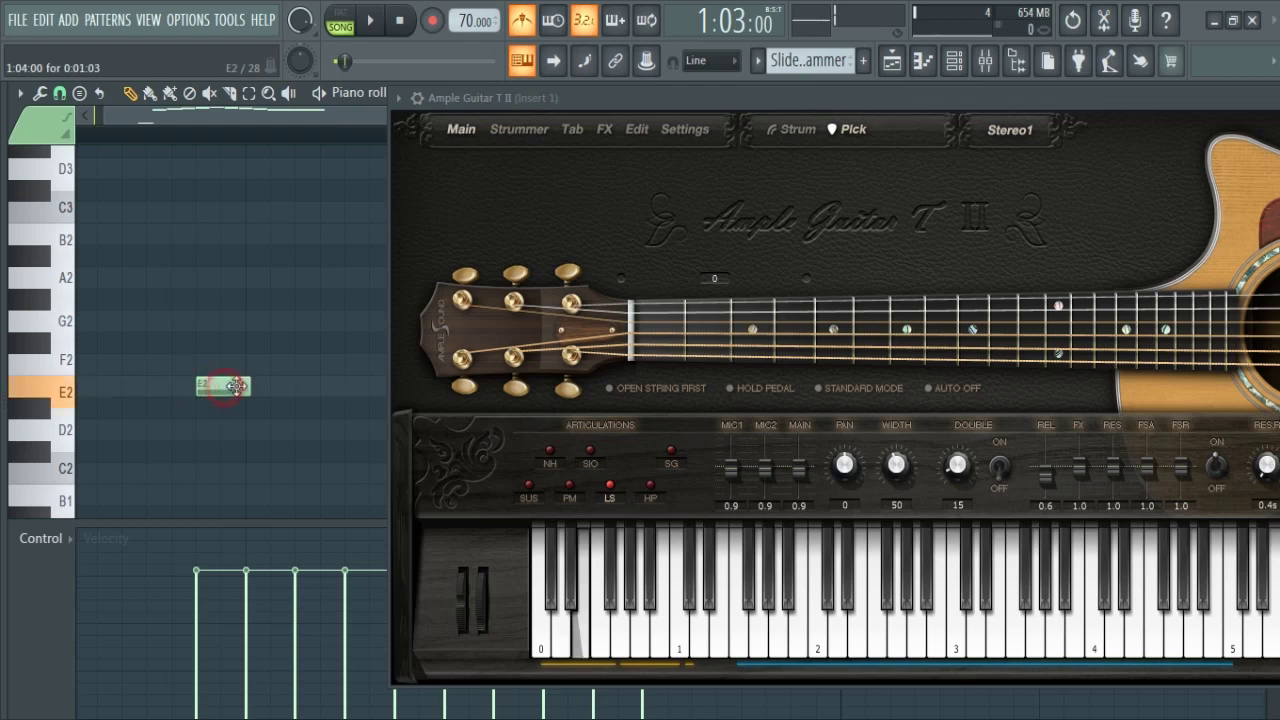
left_click_drag(615, 100, 690, 96)
scroll(137, 365, "down", 3)
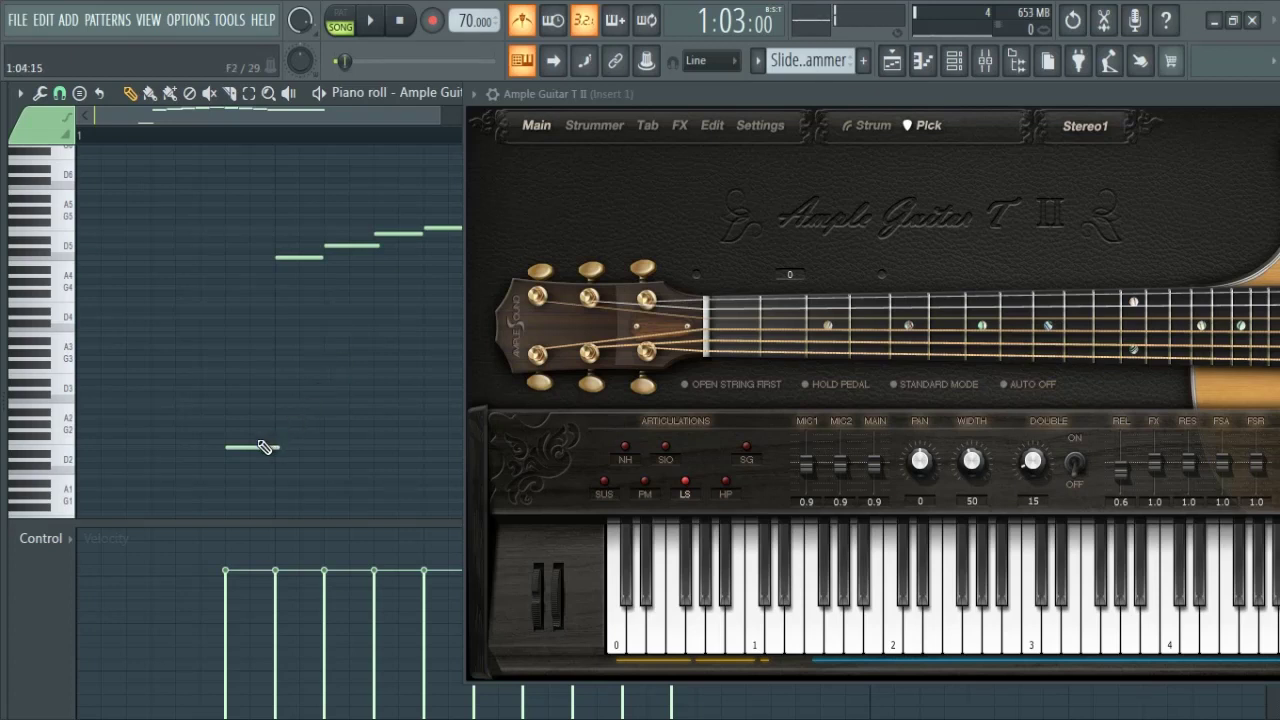
left_click_drag(254, 448, 344, 447)
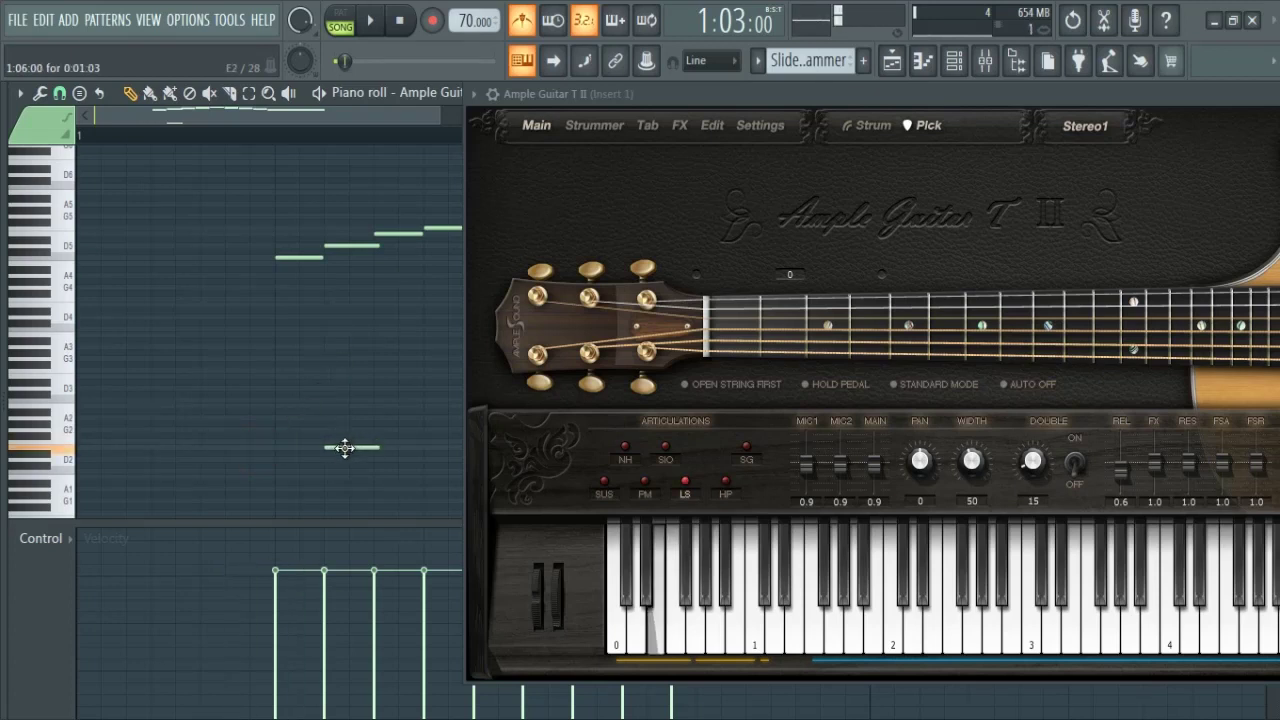
scroll(277, 437, "up", 4)
left_click(284, 398)
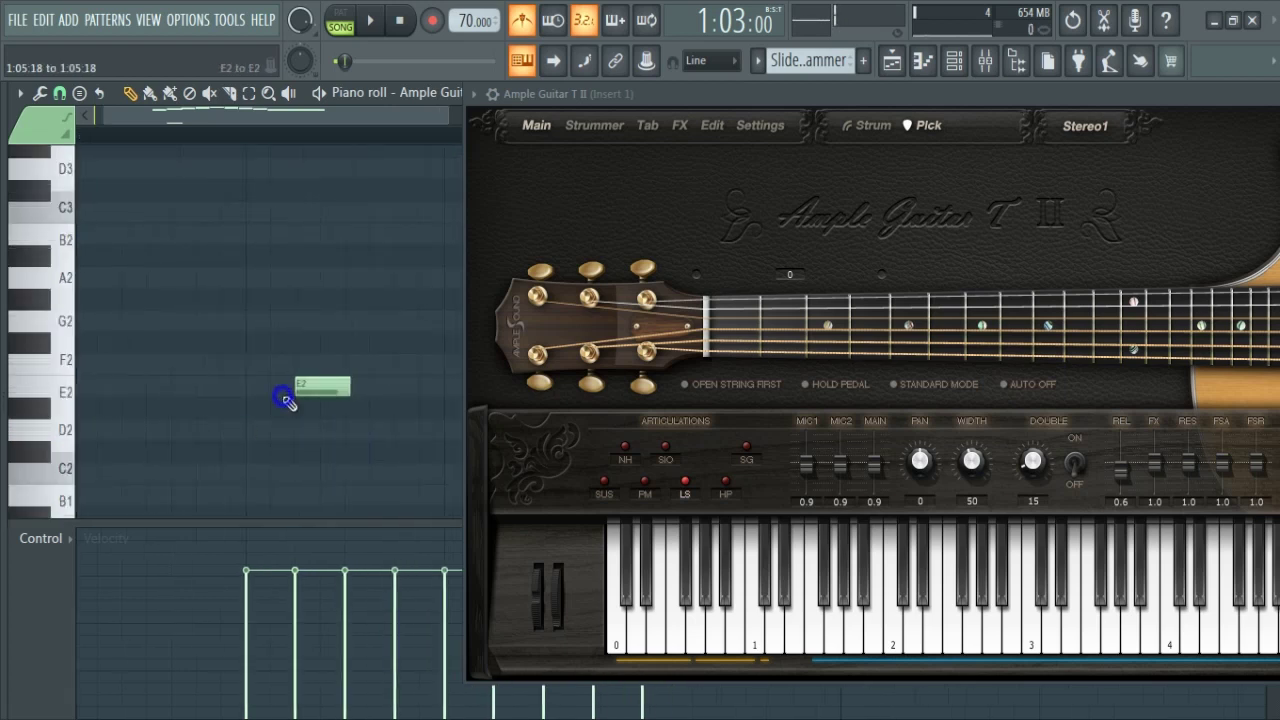
scroll(352, 306, "up", 2)
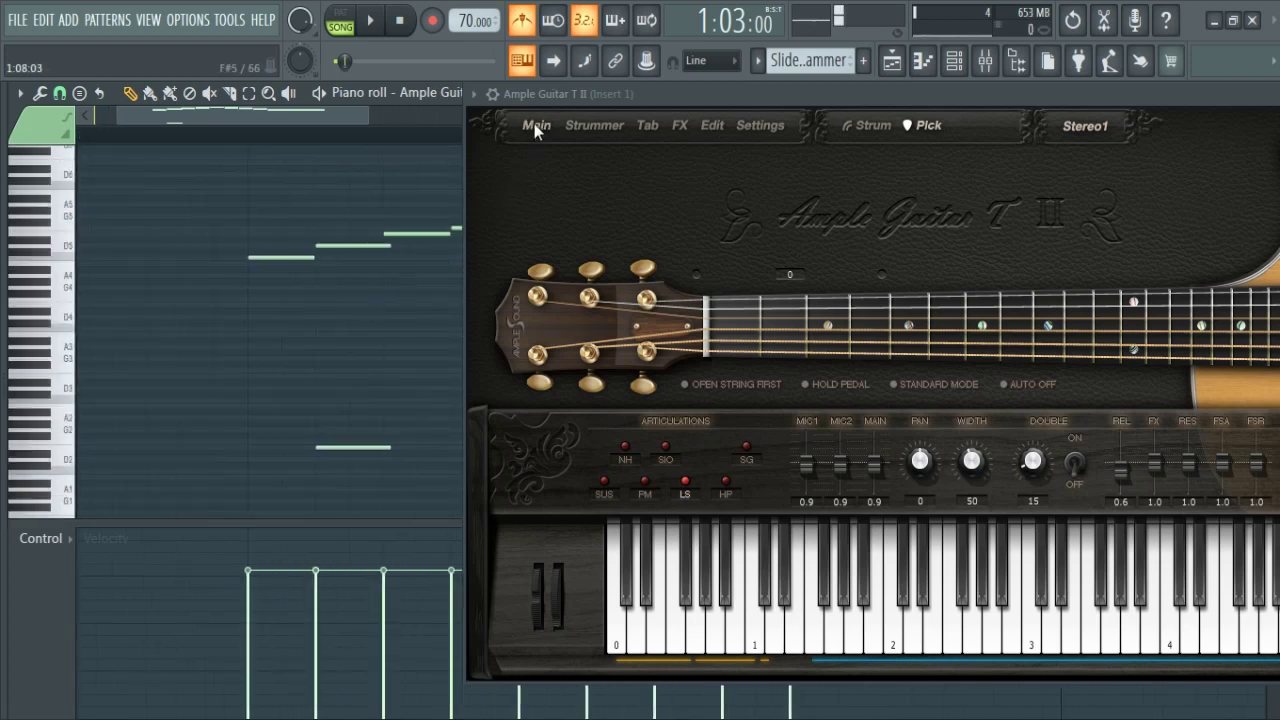
left_click_drag(551, 88, 581, 102)
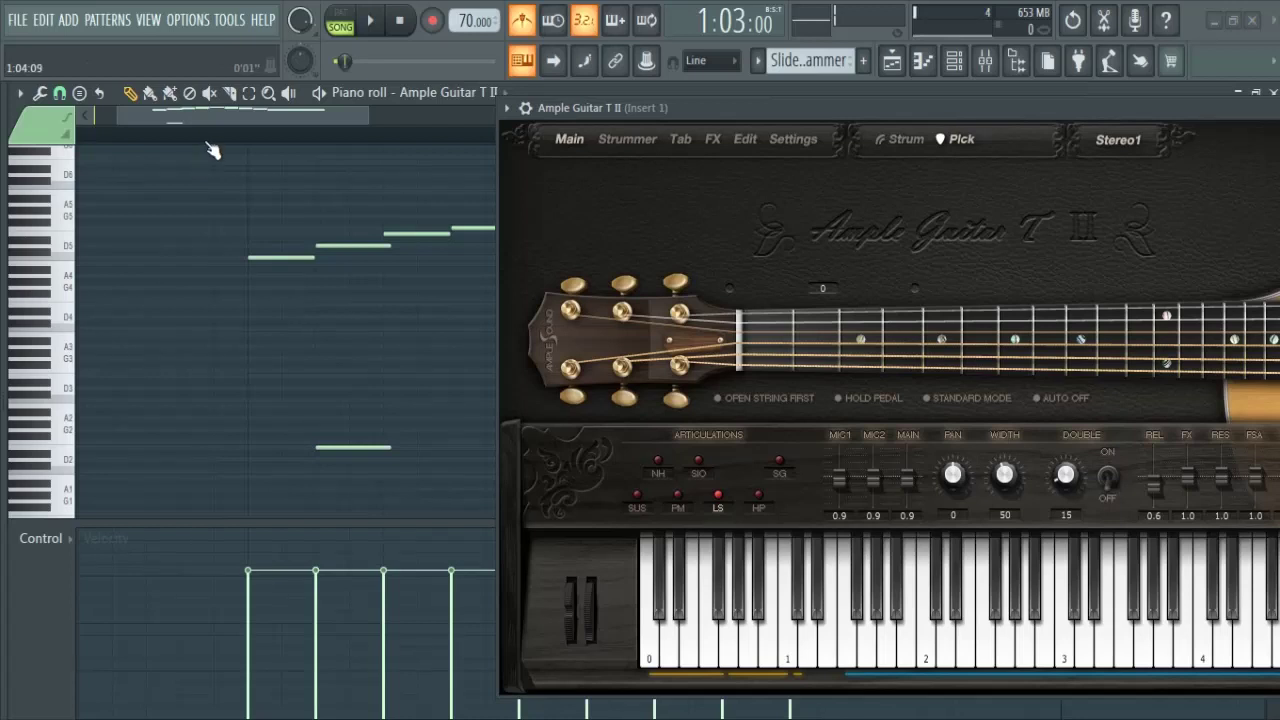
Play the passage in the piano roll to hear the legato slide and check the articulation in Ample Guitar T II.
key("space")
key("space")
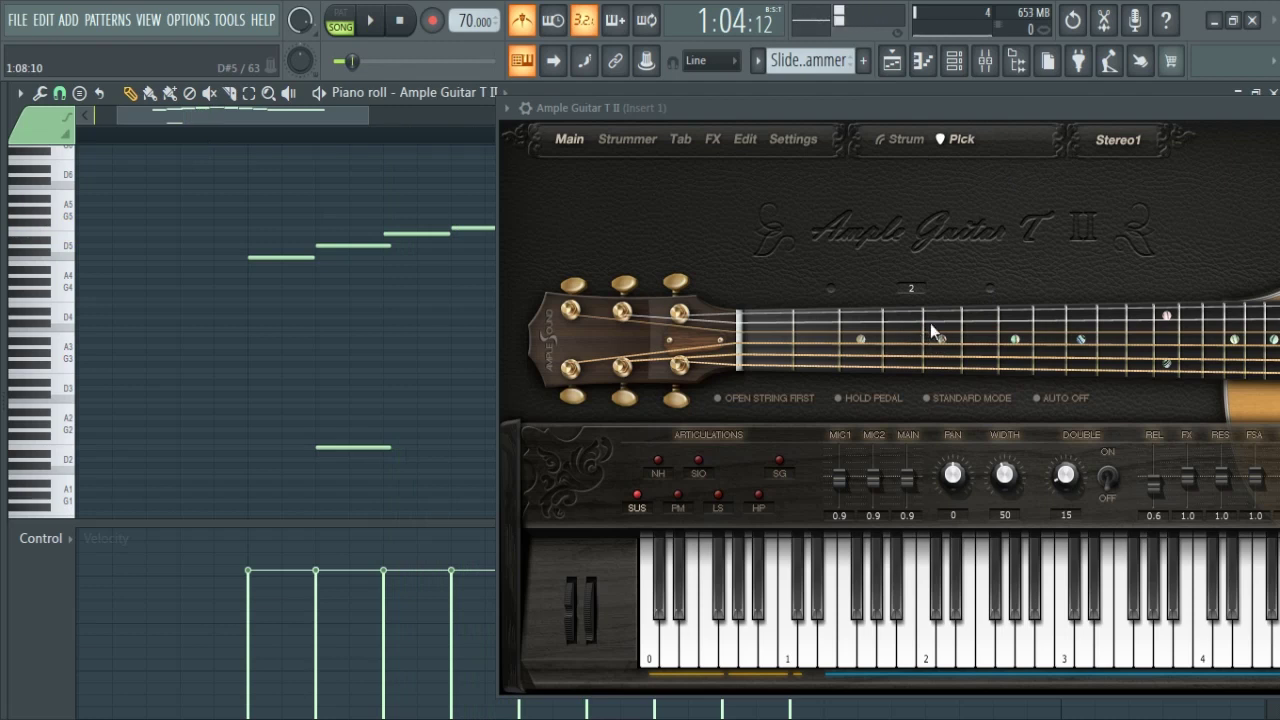
left_click(821, 105)
key("space")
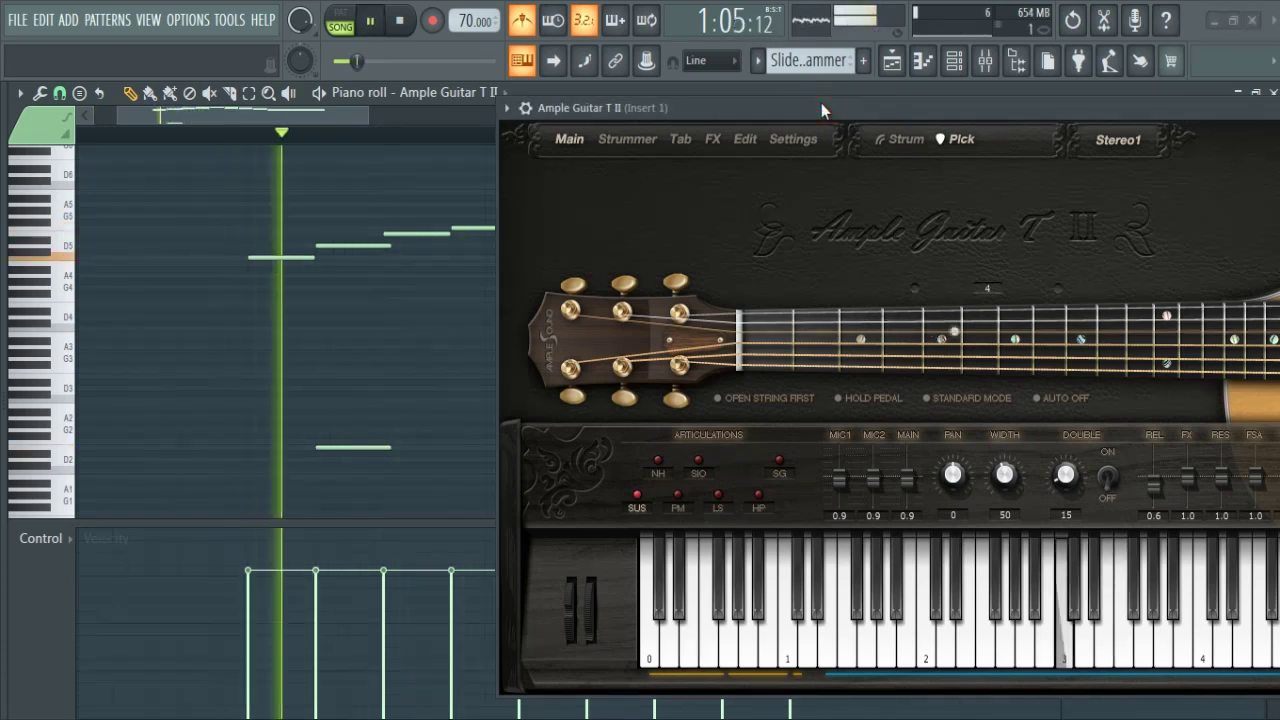
key("space")
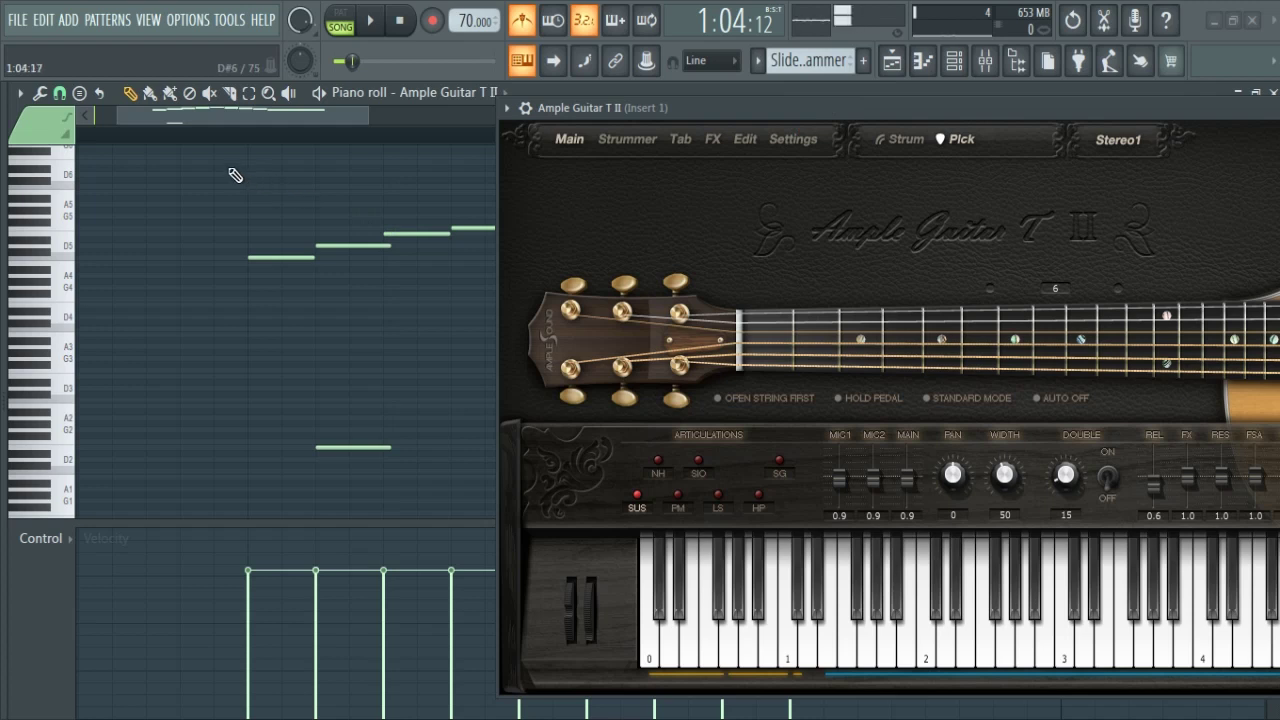
Find the C#3 key on the piano roll keyboard and trigger it to check its effect in Ample Guitar T II.
left_click(774, 459)
left_click_drag(100, 383, 110, 355)
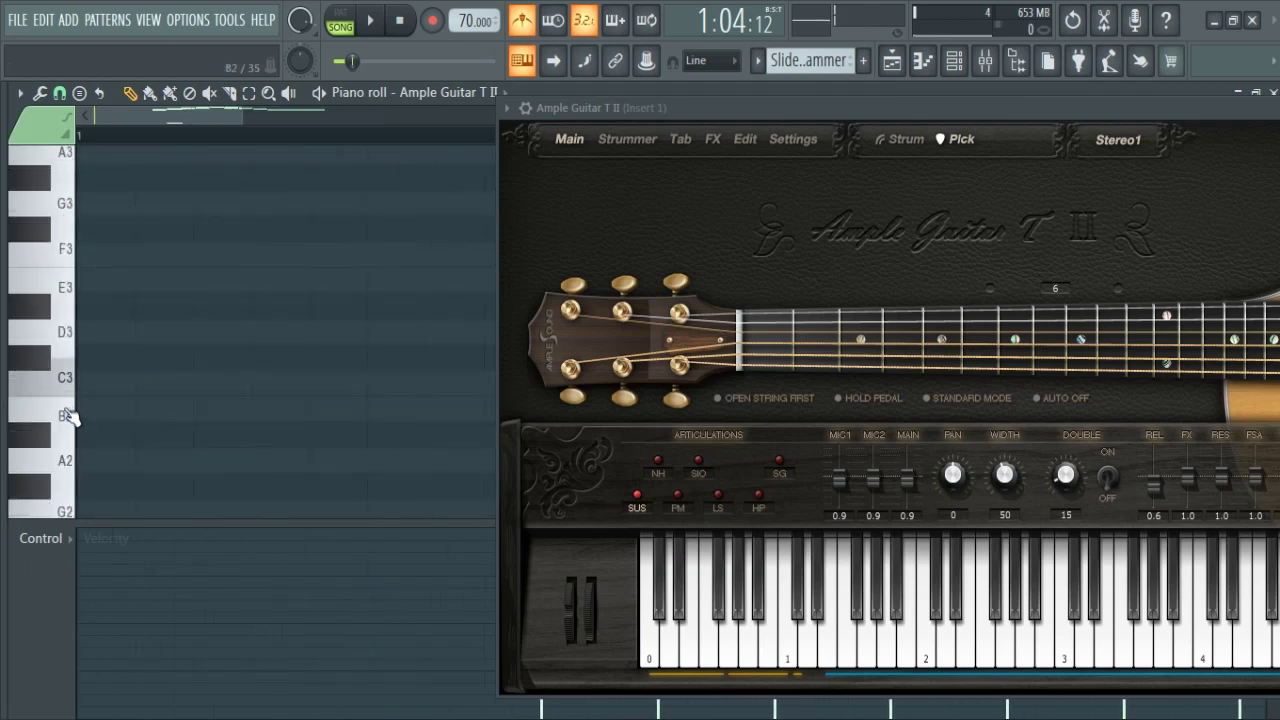
scroll(70, 412, "up", 3)
scroll(70, 412, "up", 2)
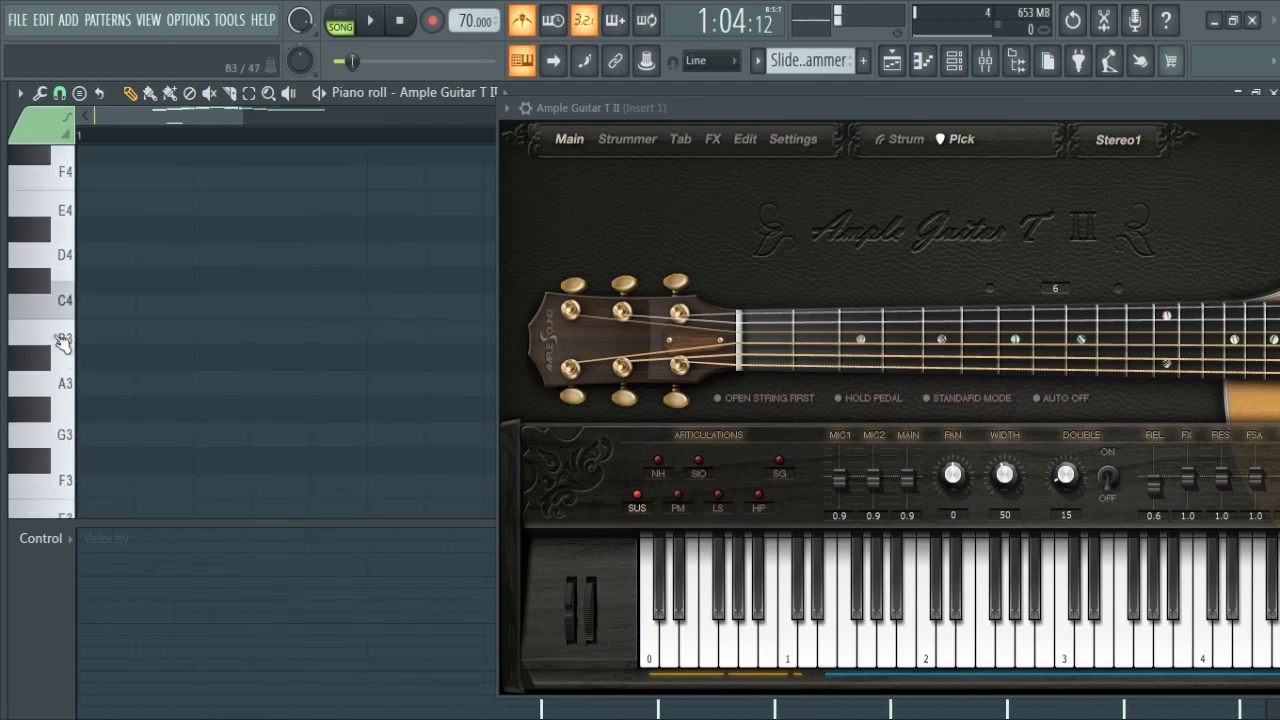
left_click(35, 283)
scroll(51, 330, "down", 4)
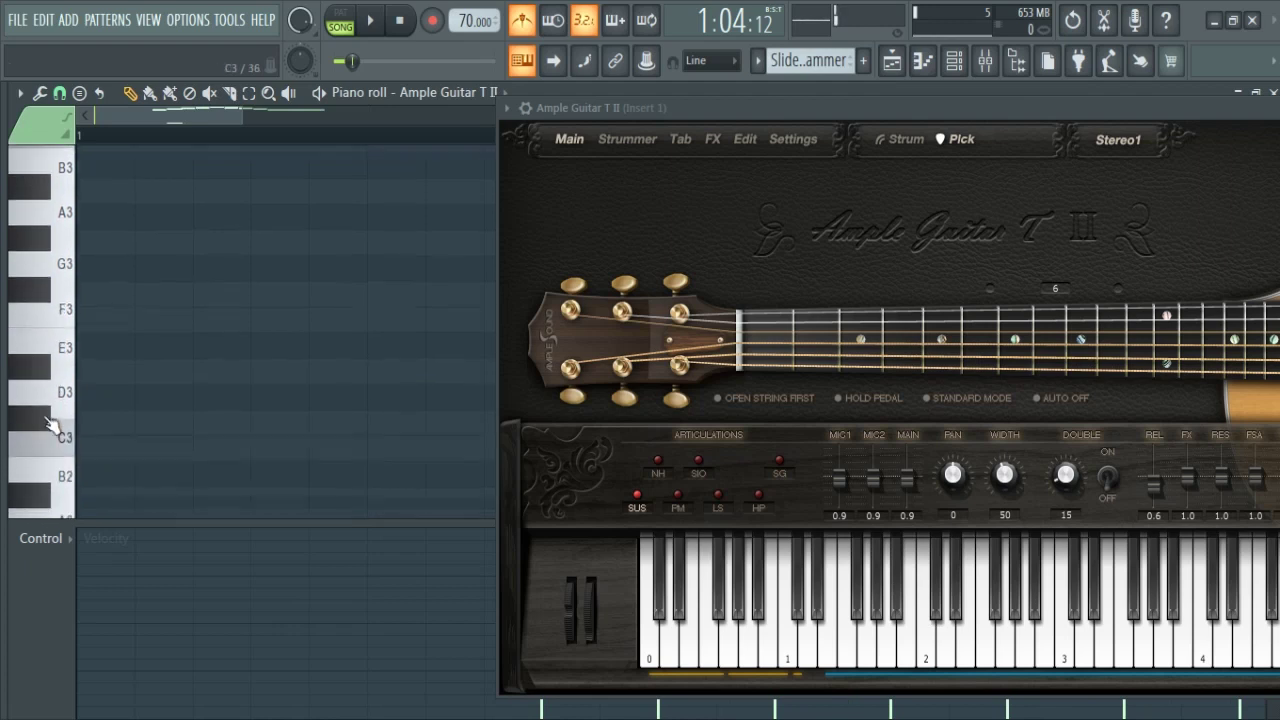
left_click(45, 360)
left_click(45, 360)
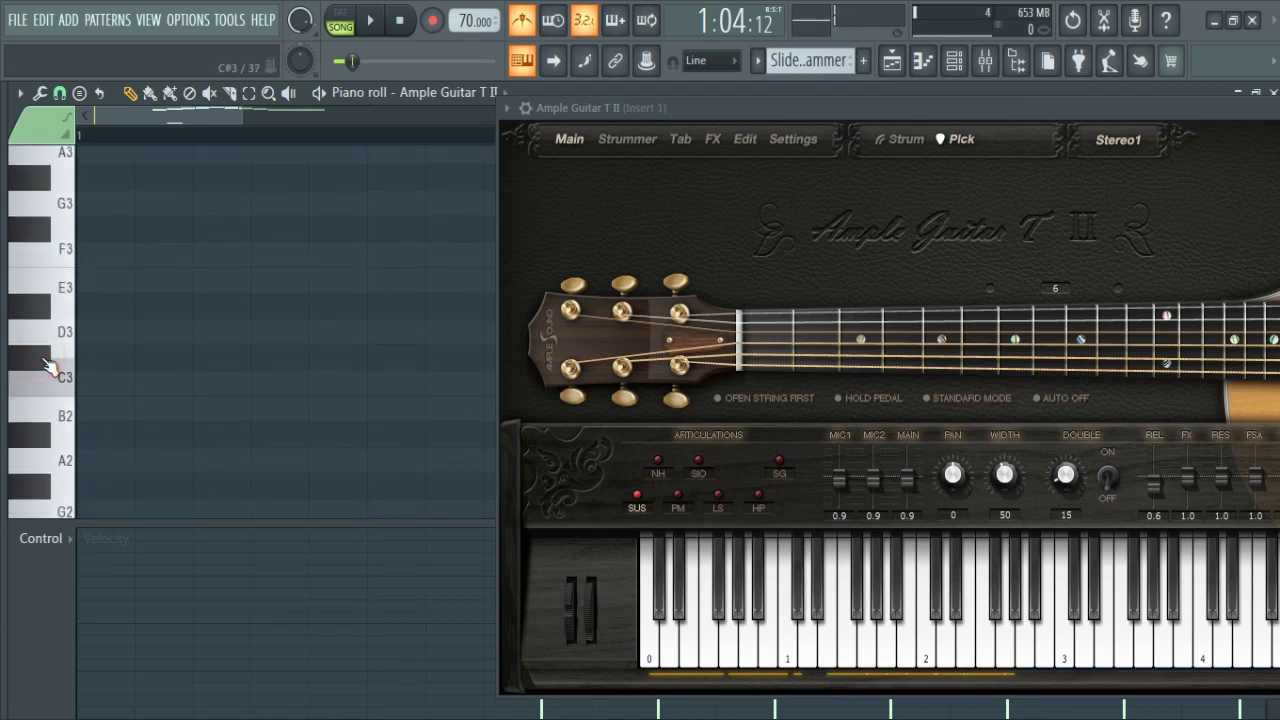
Draw a C#3 keyswitch note at 1:04:00 and shorten it to 0:00:12.
scroll(45, 360, "down", 2)
left_click(263, 359)
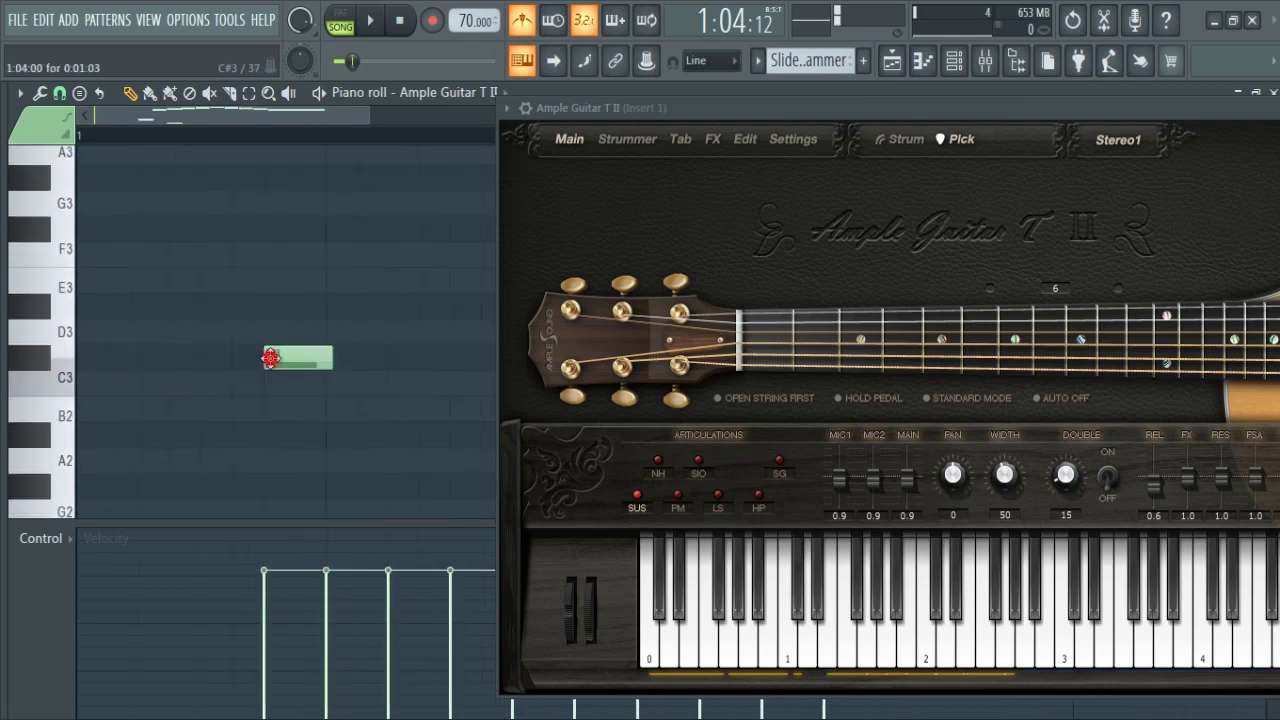
scroll(205, 405, "down", 2)
scroll(195, 425, "up", 1)
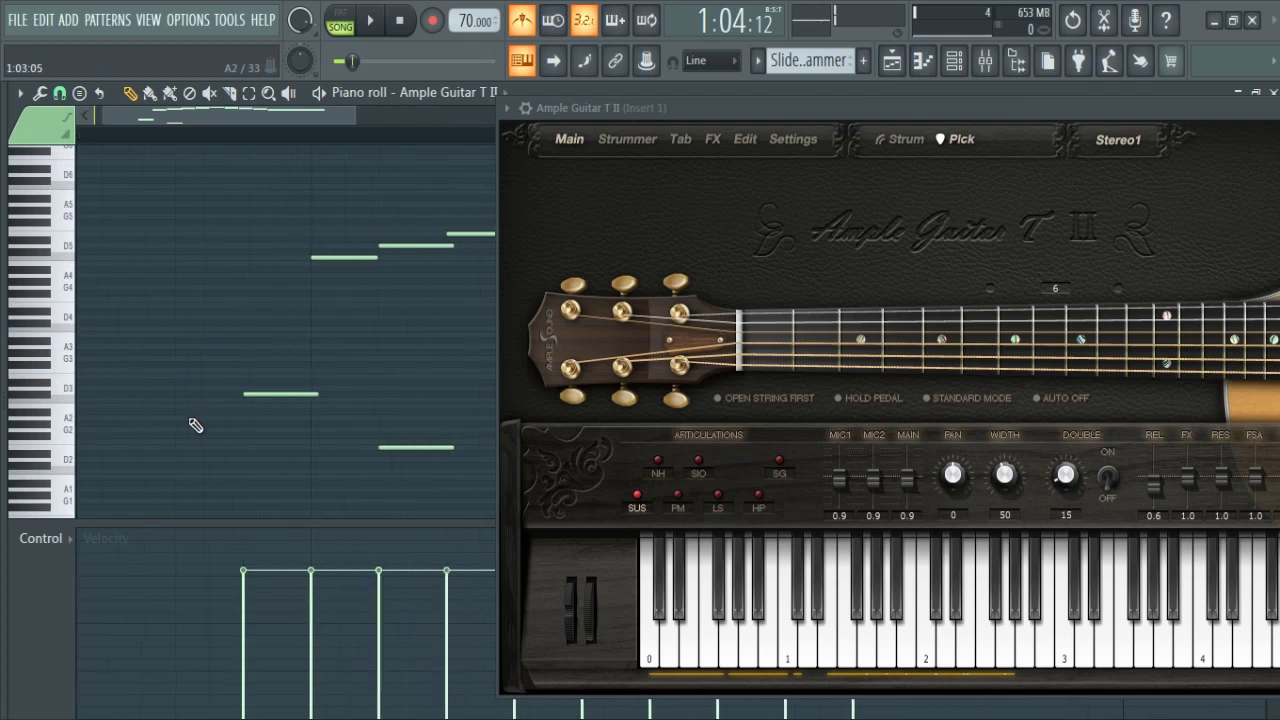
left_click_drag(313, 394, 285, 394)
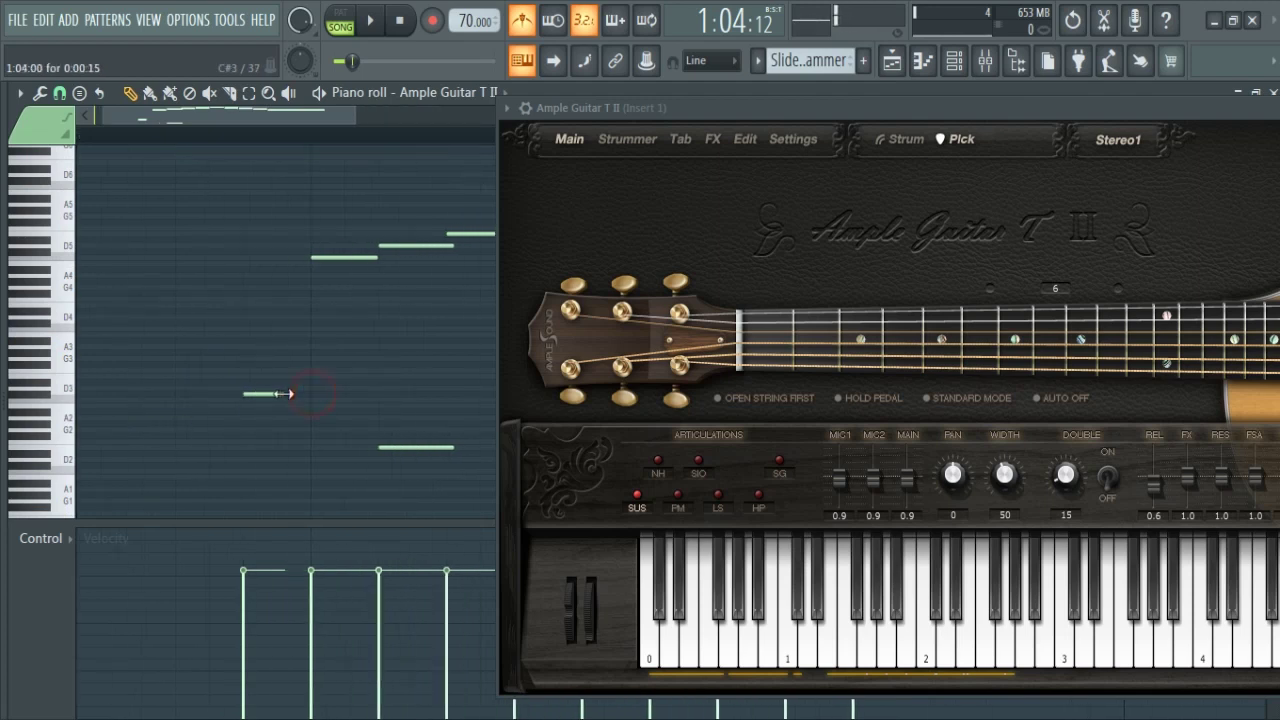
scroll(271, 423, "up", 3)
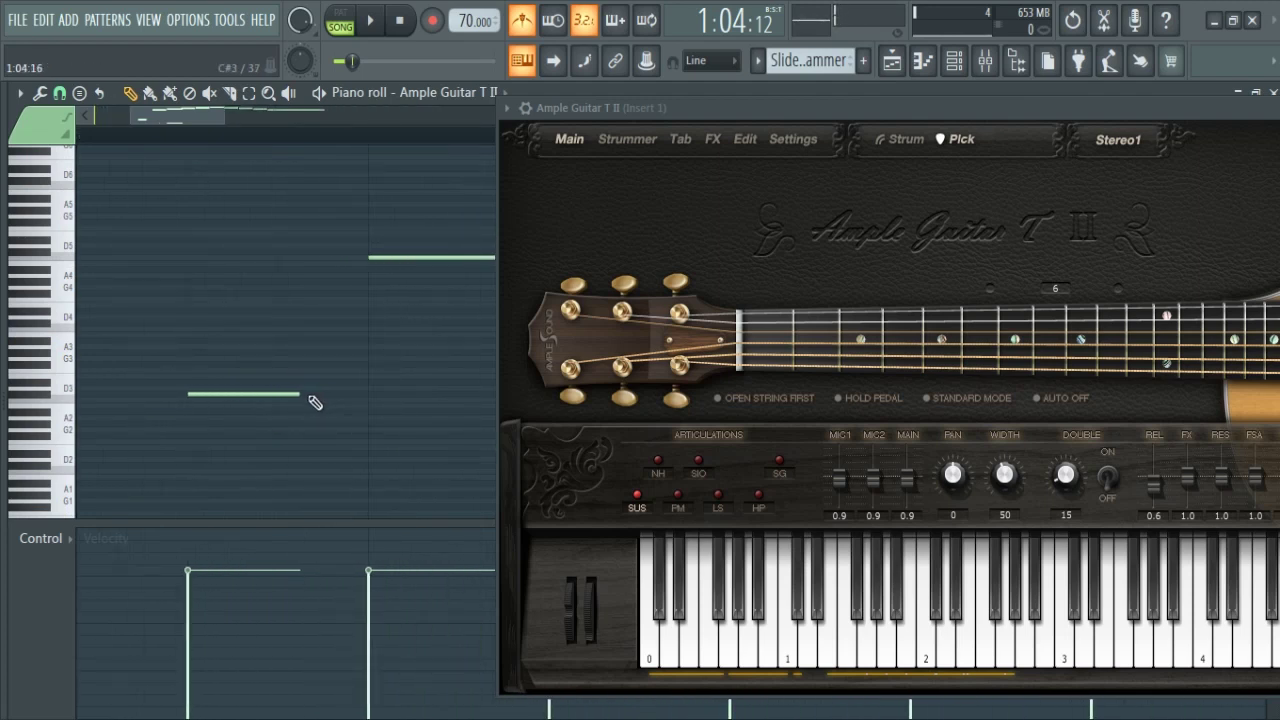
left_click_drag(309, 394, 277, 394)
scroll(228, 418, "down", 3)
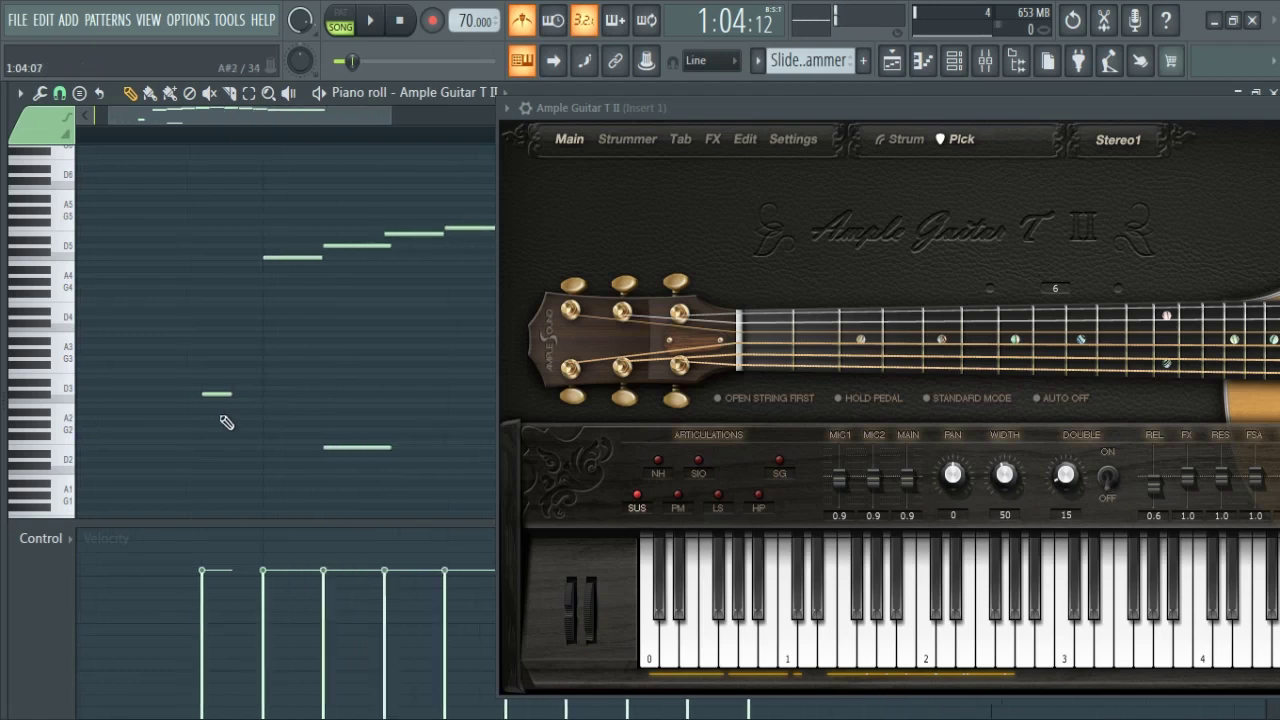
left_click(216, 395)
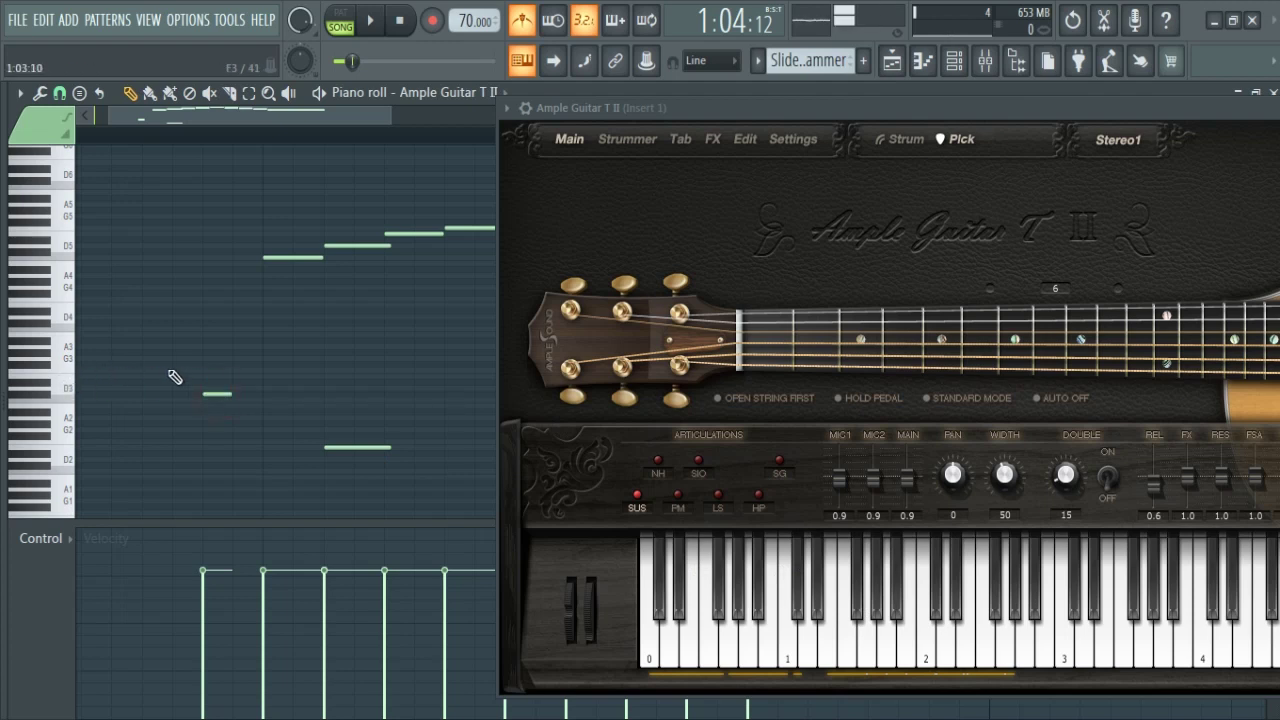
Draw an F3 note of 0:00:12 at 1:04:12, directly after the C#3 keyswitch note.
left_click(233, 370)
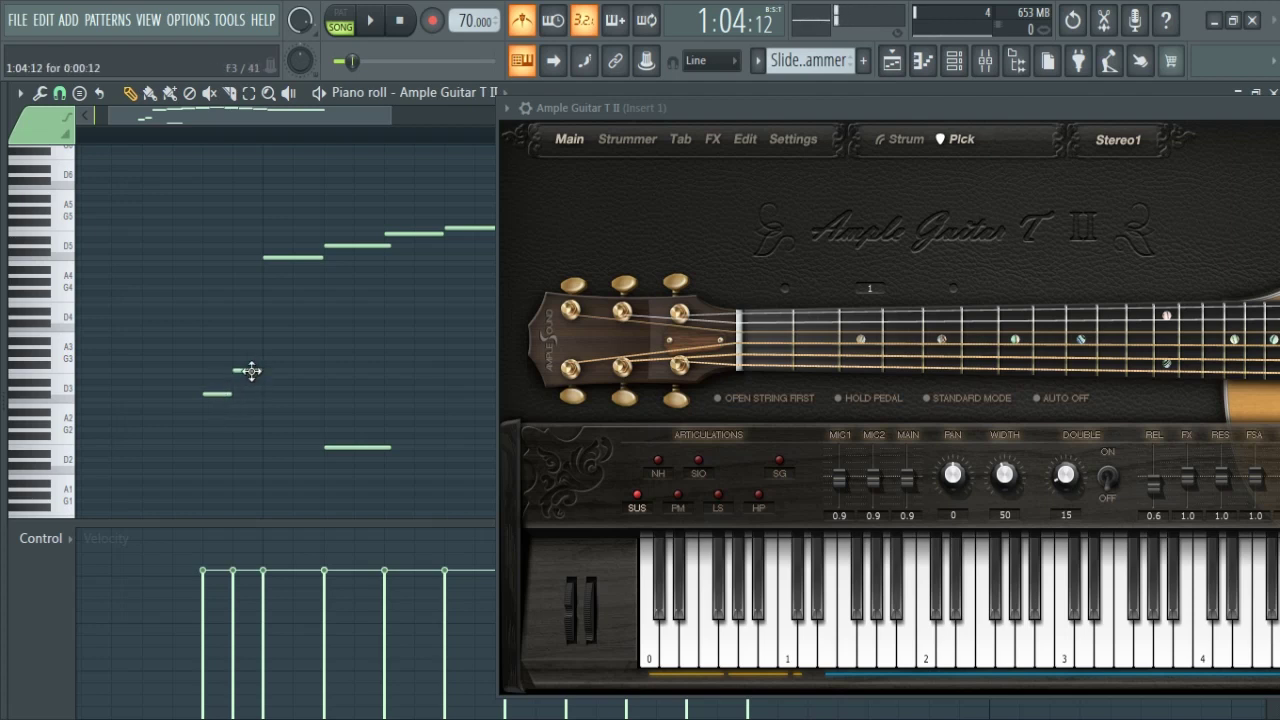
mouse_move(246, 370)
left_mouse_down()
mouse_move(222, 371)
mouse_move(243, 369)
left_mouse_up()
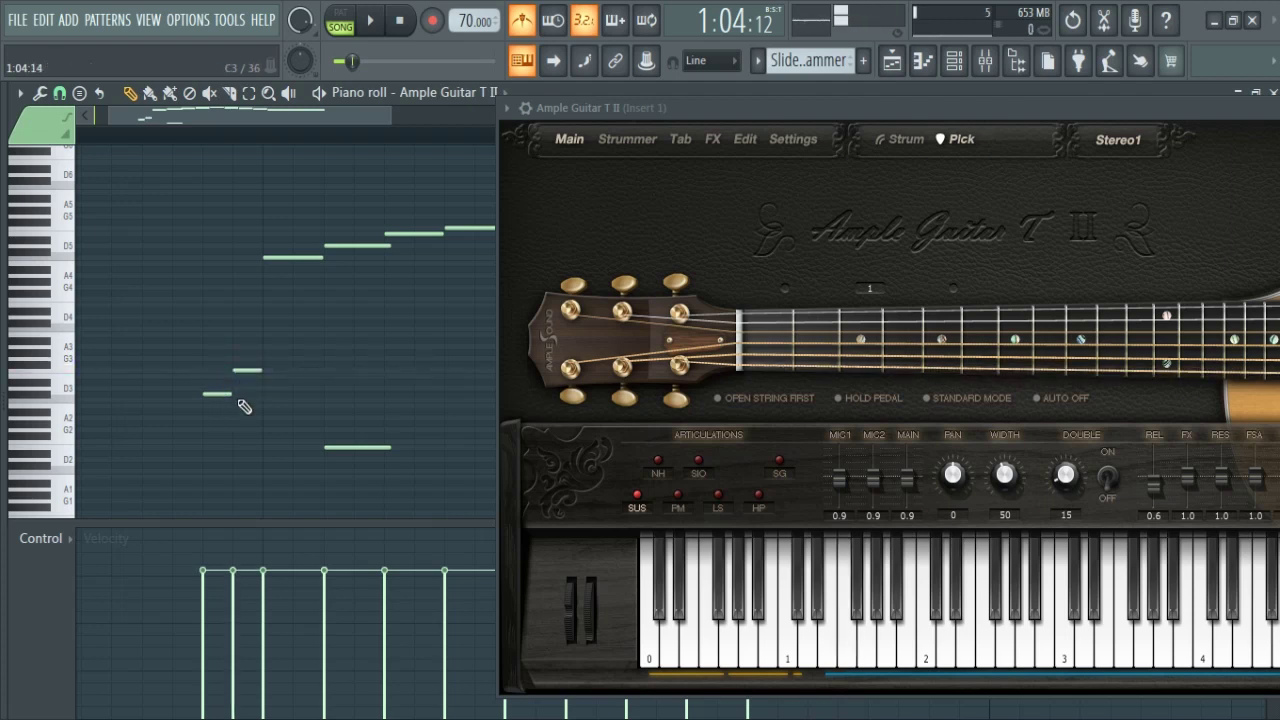
Move the F3 note to 1:04:00, stacked above the C#3 note, and play the passage from just before both notes.
left_click_drag(243, 368, 213, 370)
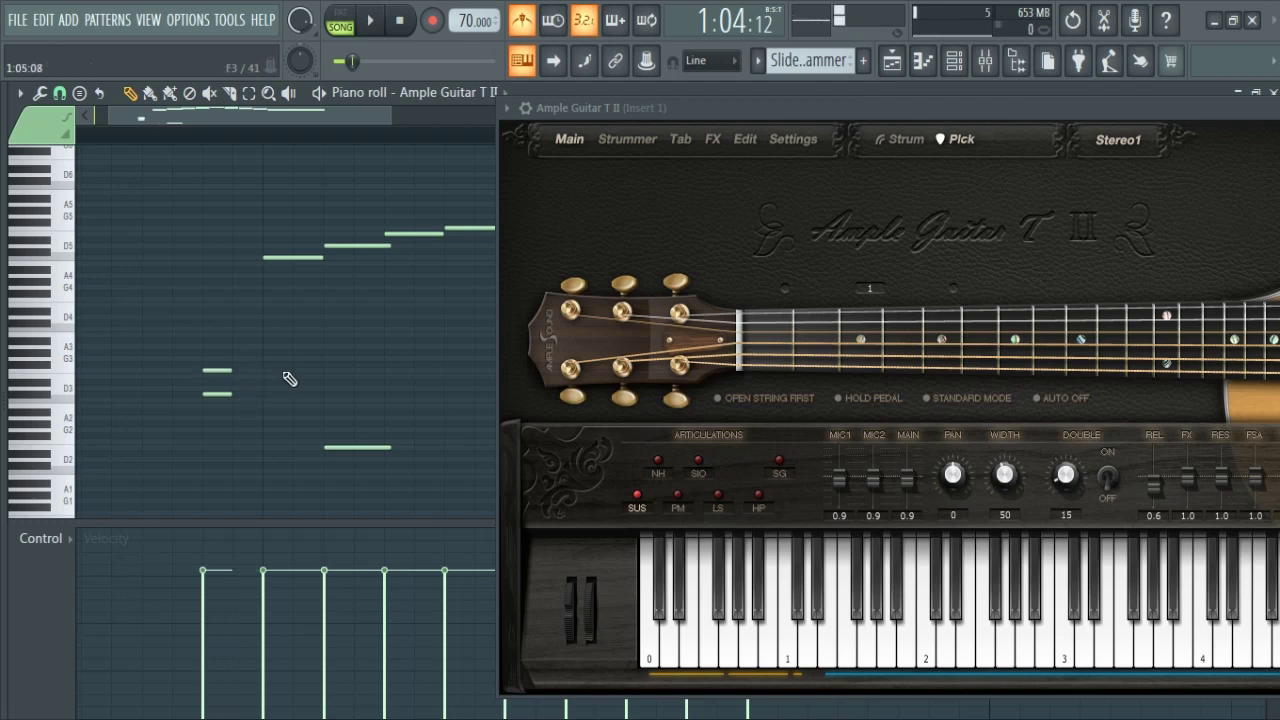
key("space")
key("space")
left_click(126, 138)
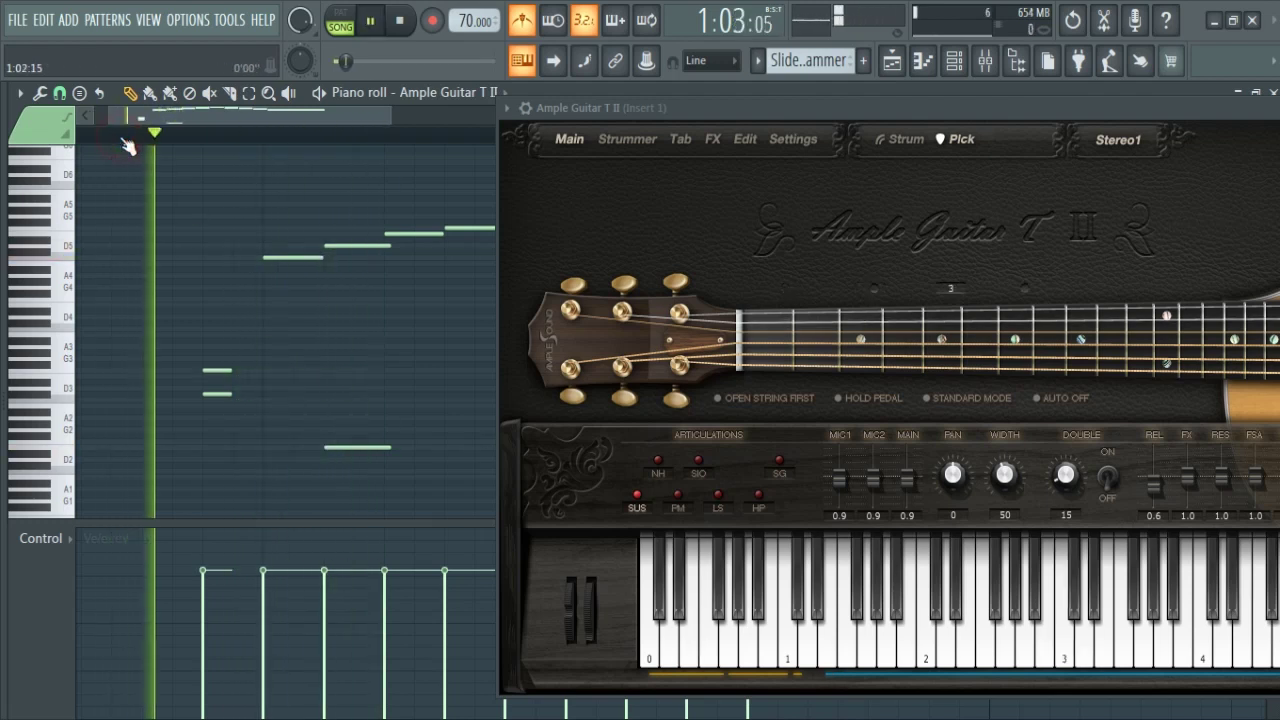
left_click(126, 140)
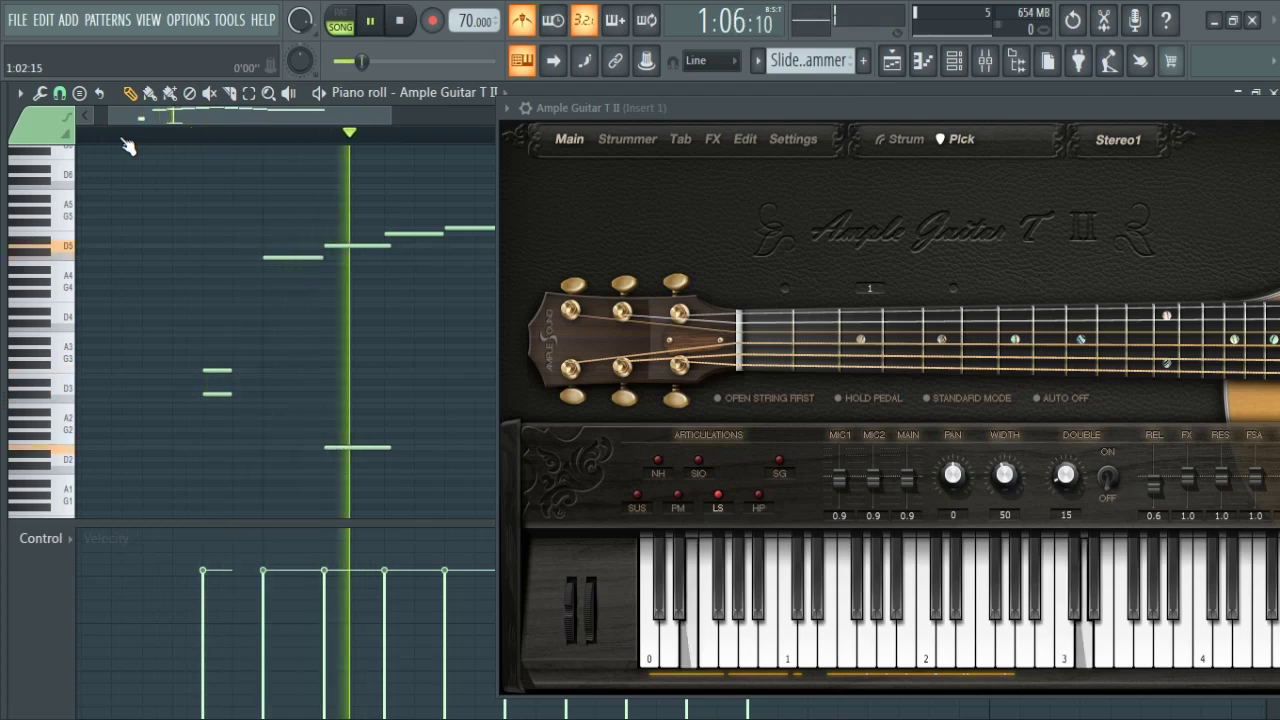
left_click(126, 142)
key("space")
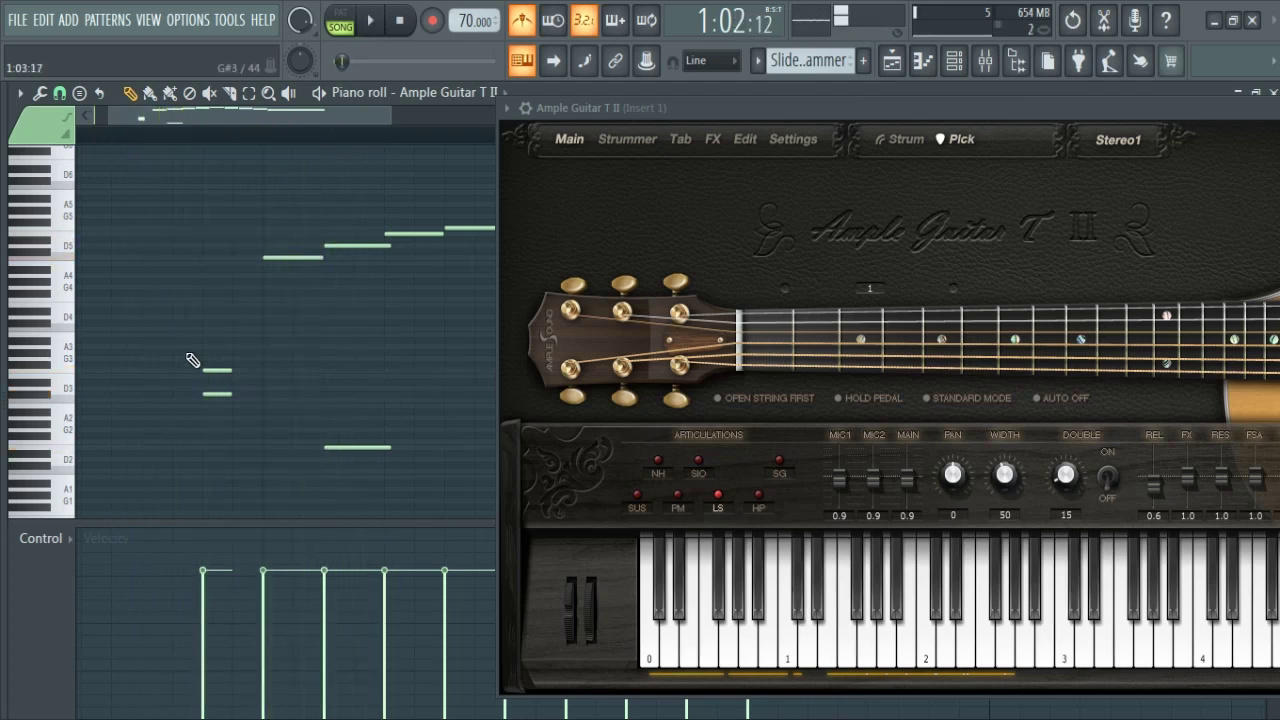
Move the F3 note back to 1:04:12, after the C#3 note, and play the passage from 1:02:00.
left_click_drag(209, 371, 218, 376)
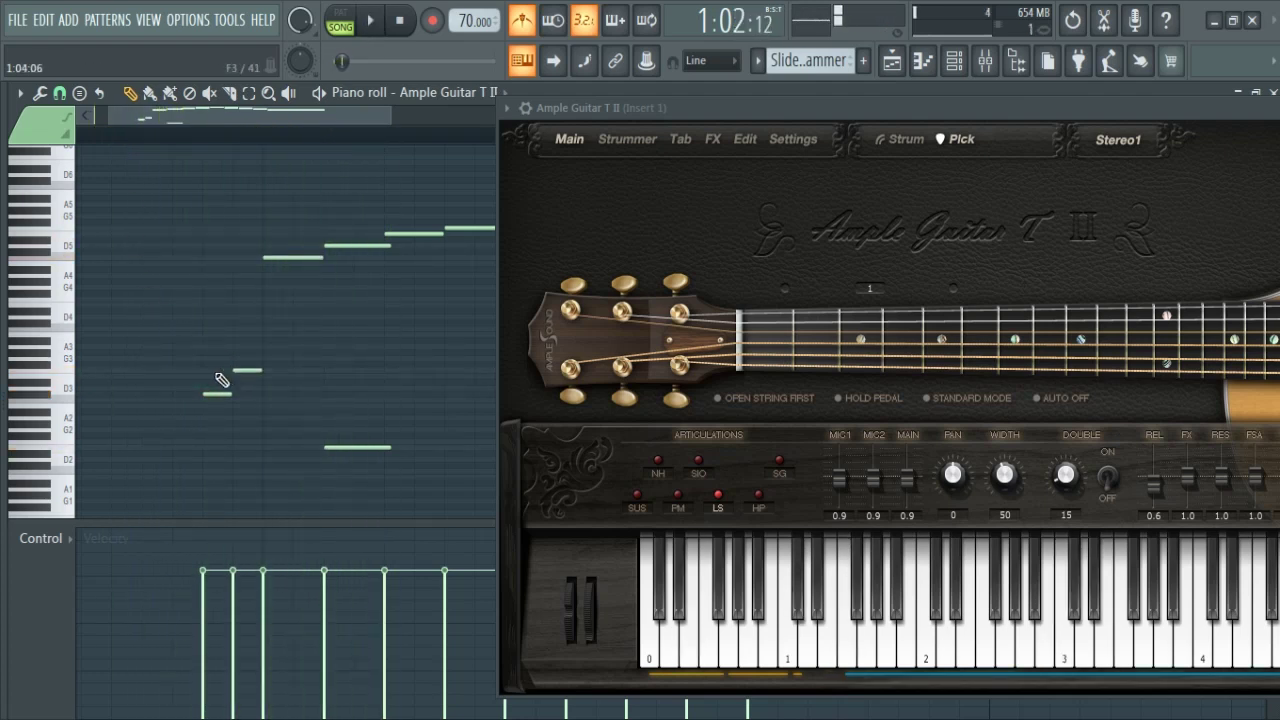
left_click(116, 139)
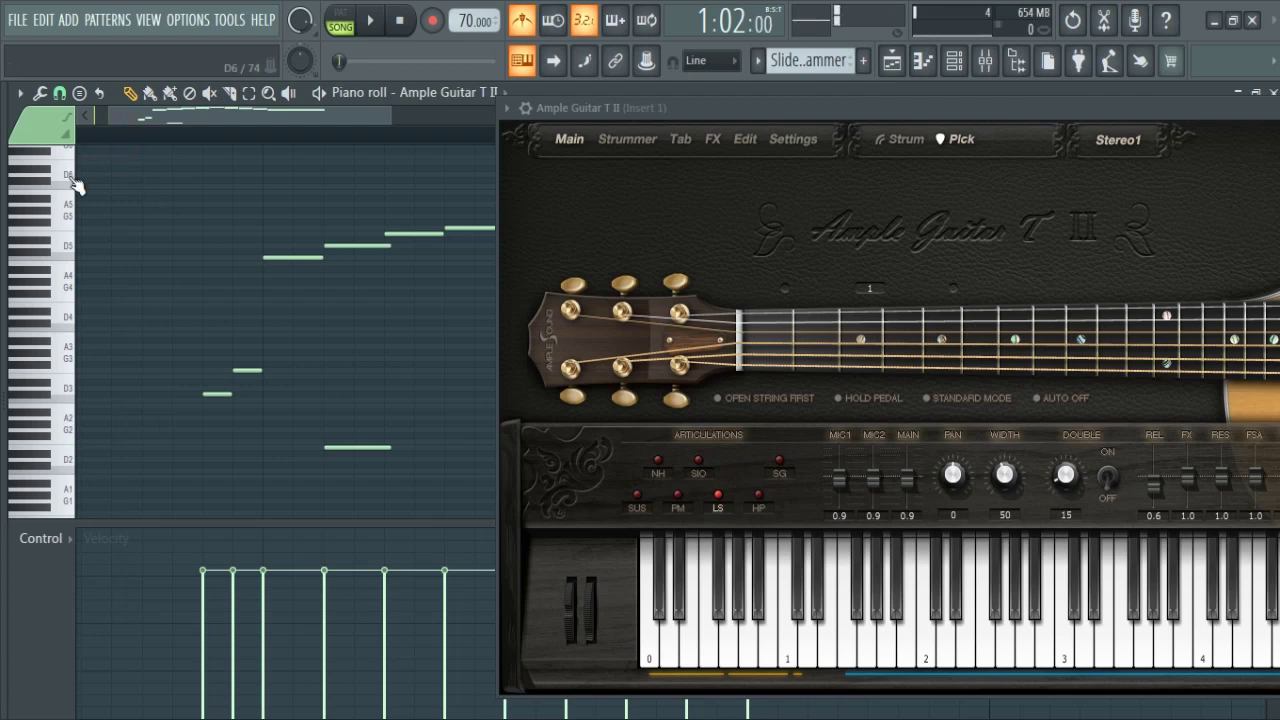
key("space")
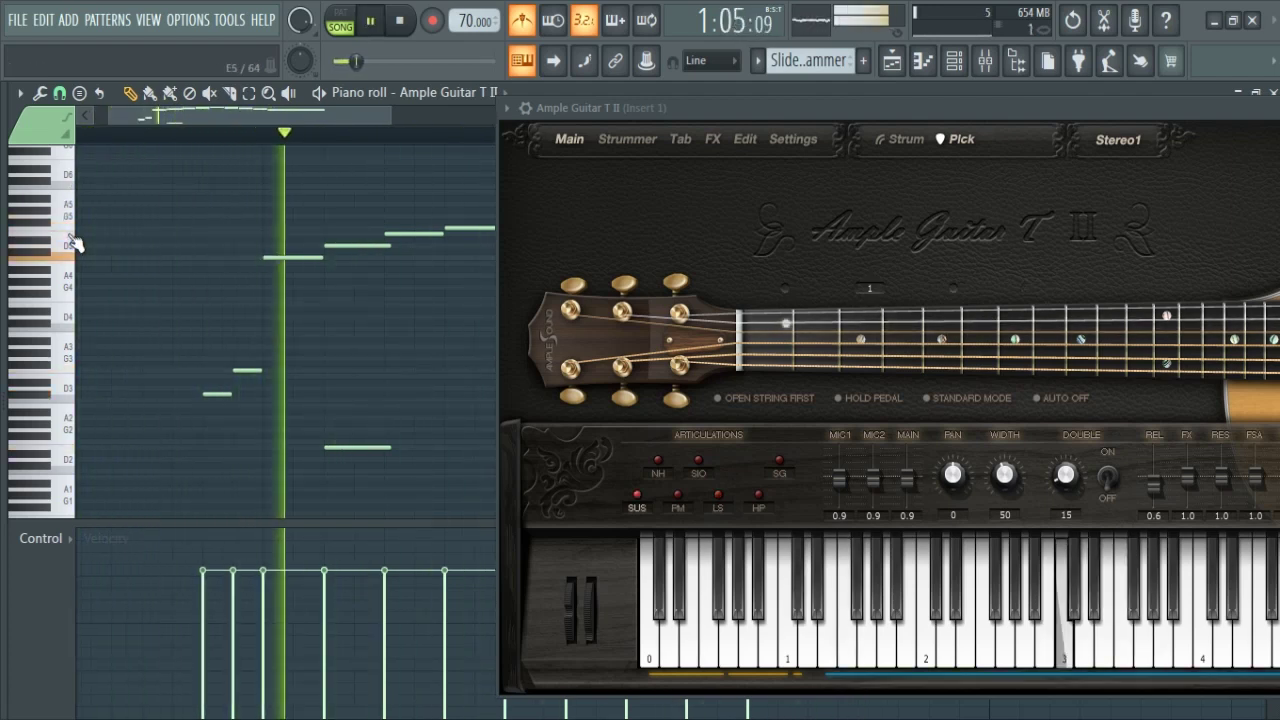
key("space")
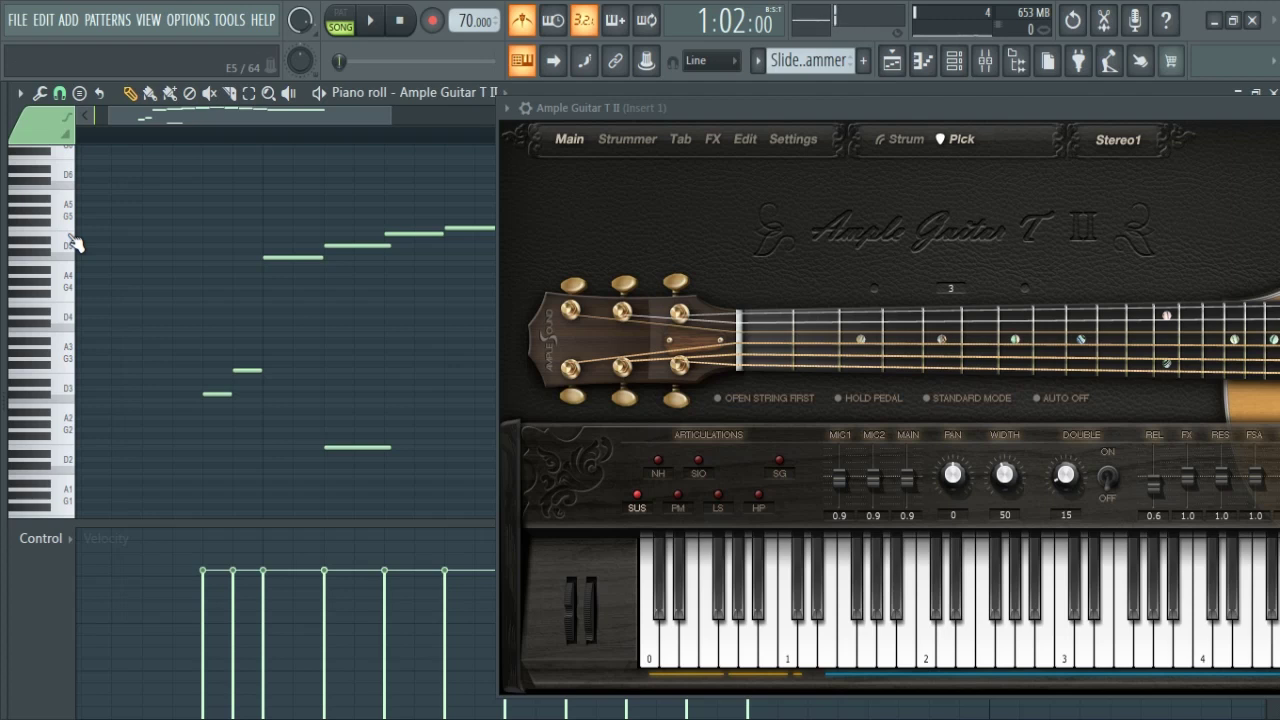
key("space")
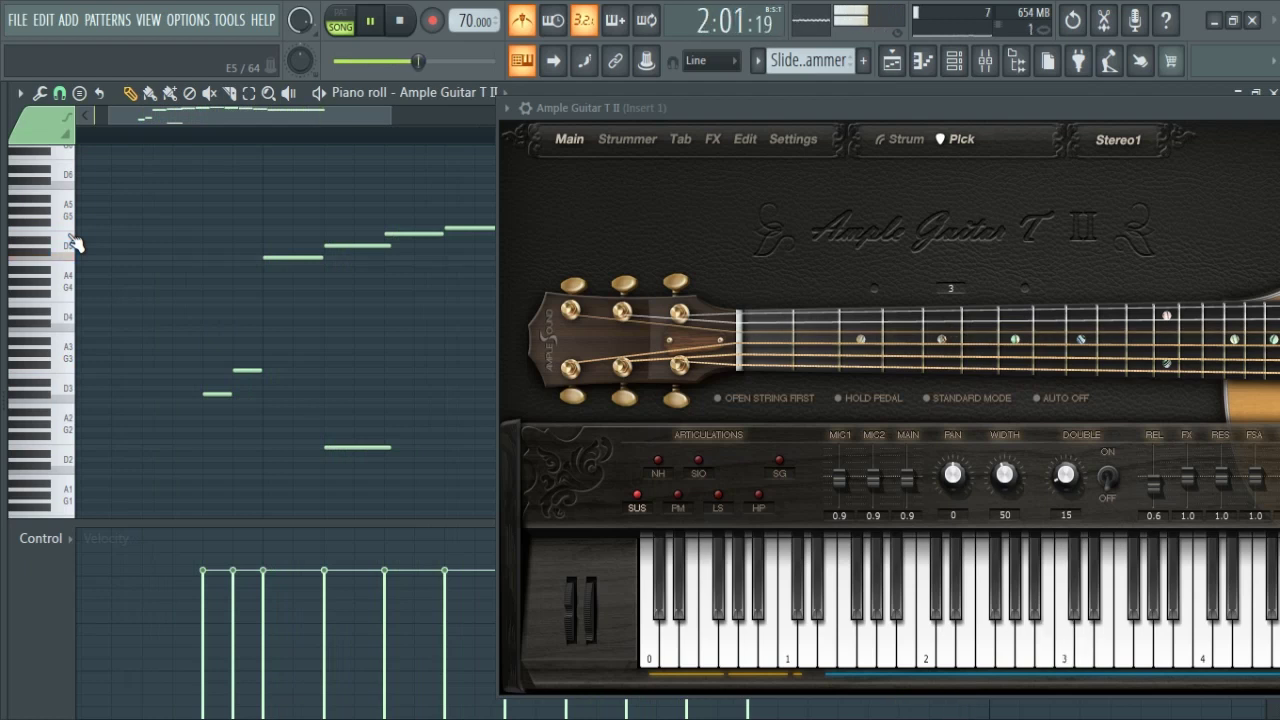
key("space")
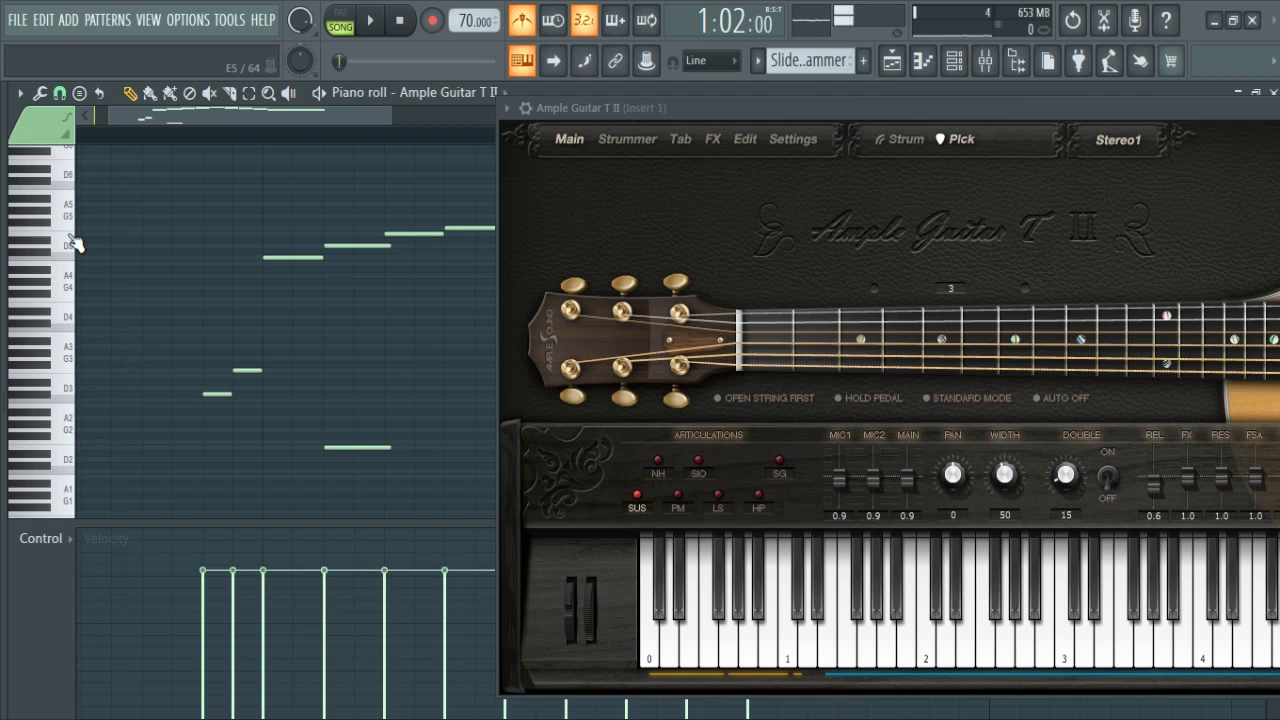
Inspect the overlap between the D5 and E5 notes and minimize the Ample Guitar T II window.
left_click_drag(331, 197, 397, 306)
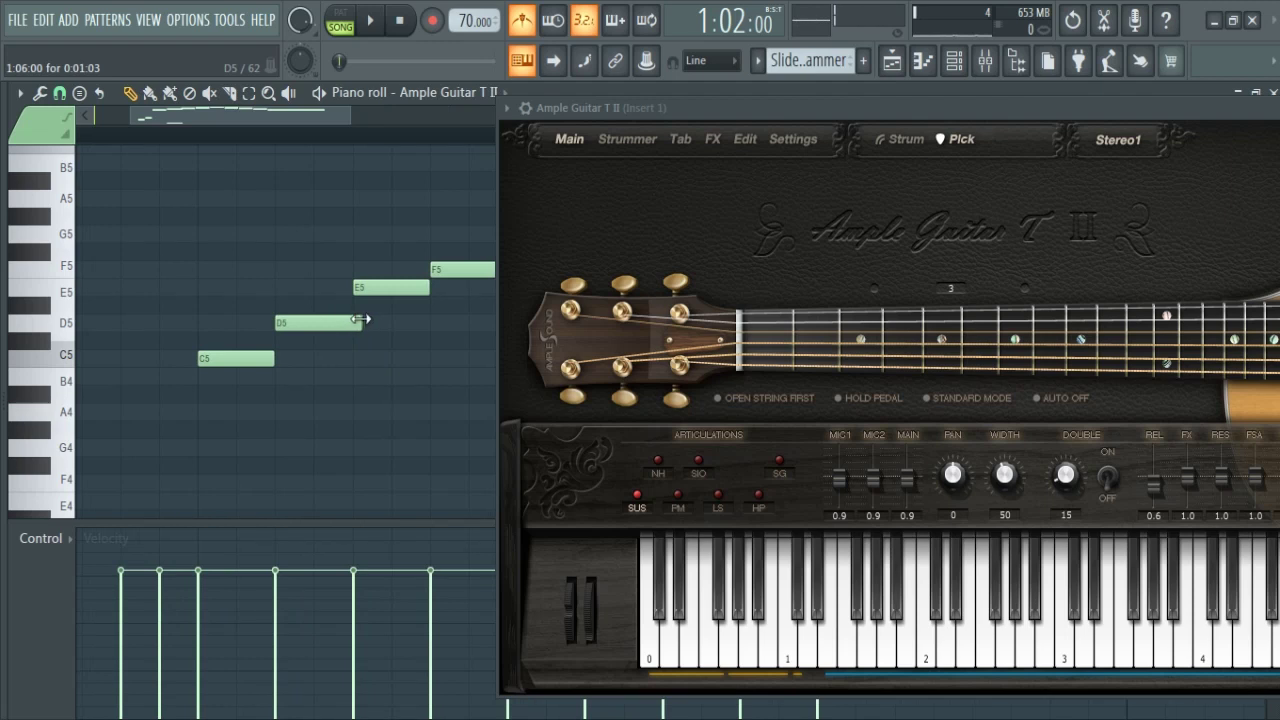
scroll(360, 320, "up", 1)
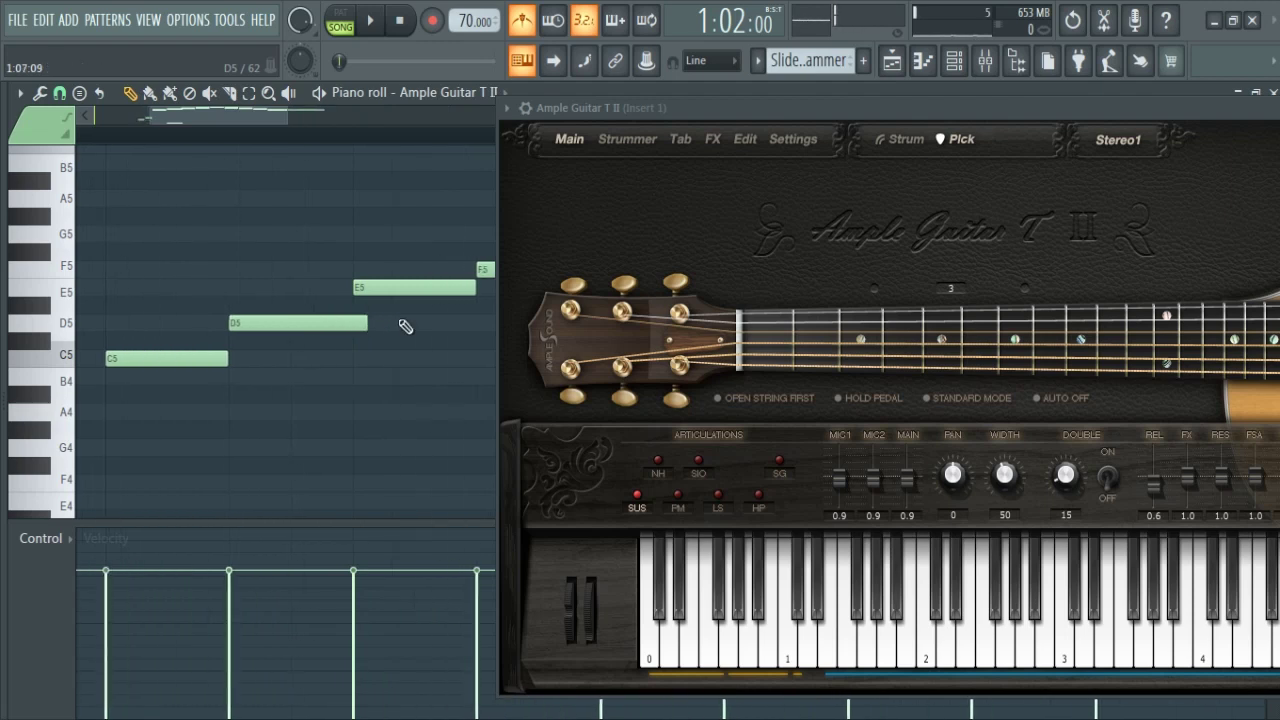
scroll(340, 329, "down", 1)
left_click_drag(1205, 107, 719, 179)
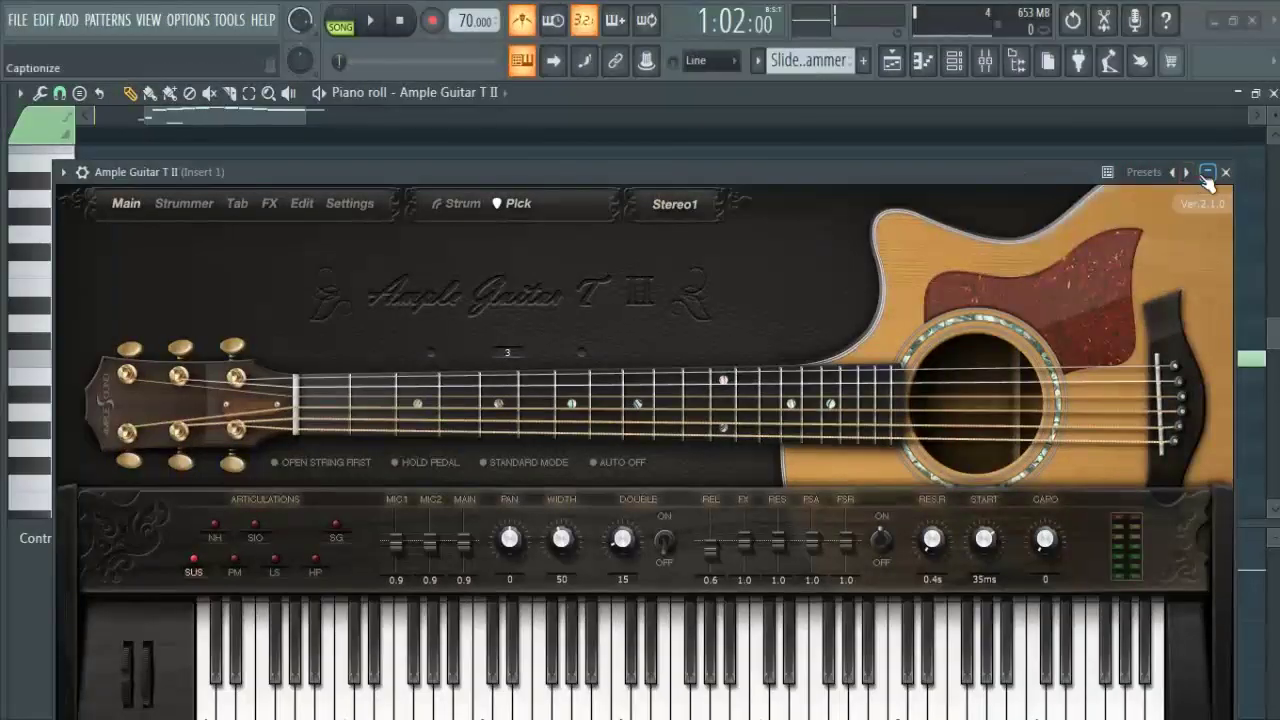
left_click(1207, 172)
Shorten the E2 keyswitch note so that it ends well before the D5 note above it does.
scroll(290, 344, "down", 3)
scroll(288, 340, "down", 3)
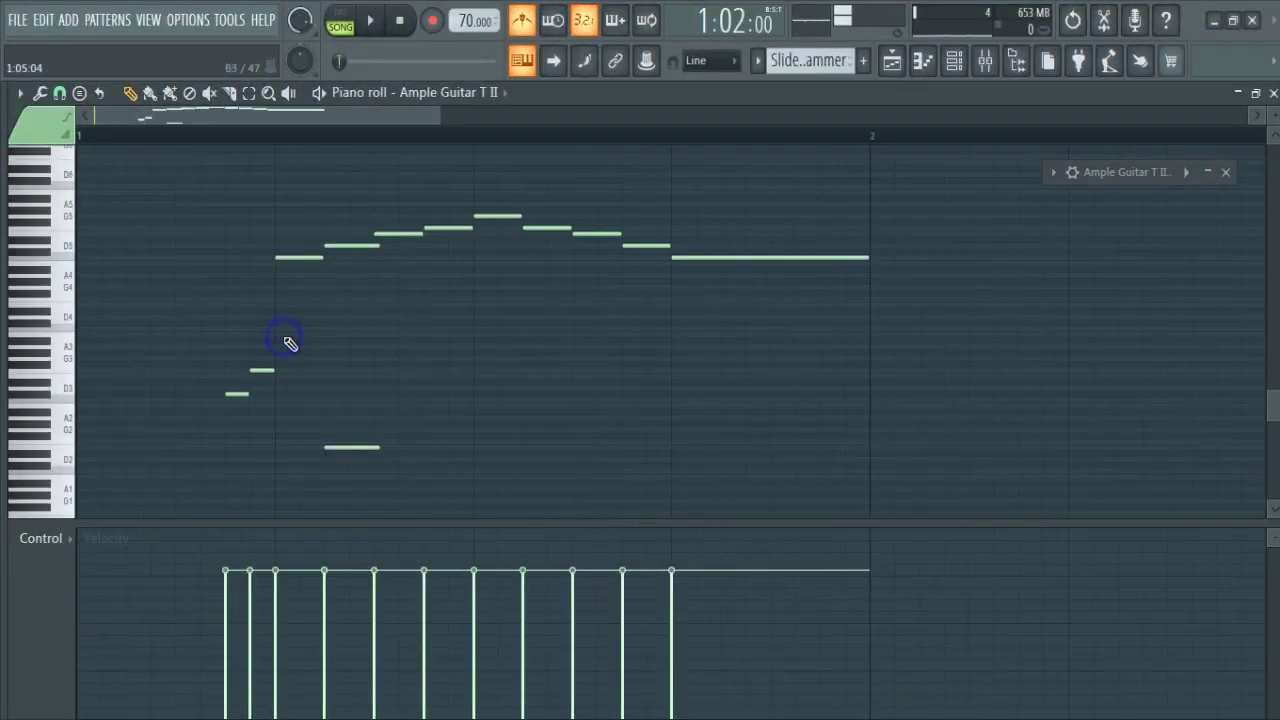
scroll(298, 385, "up", 3)
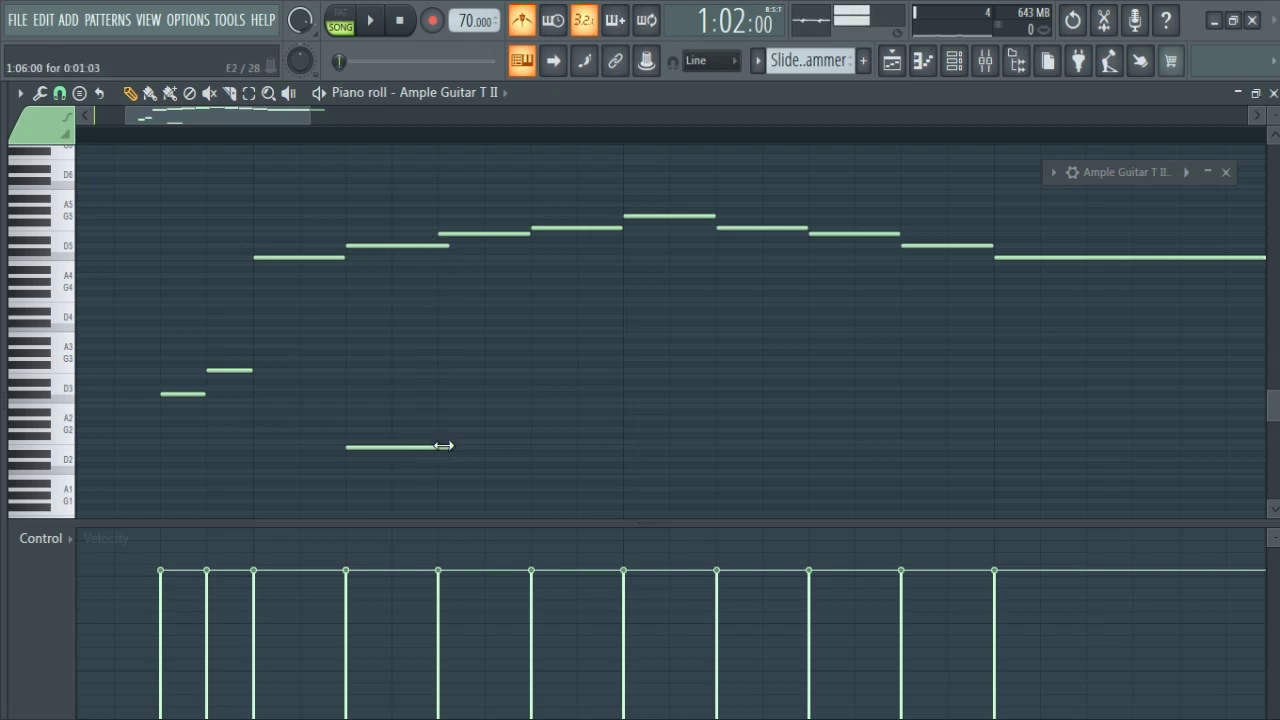
left_click_drag(443, 446, 386, 446)
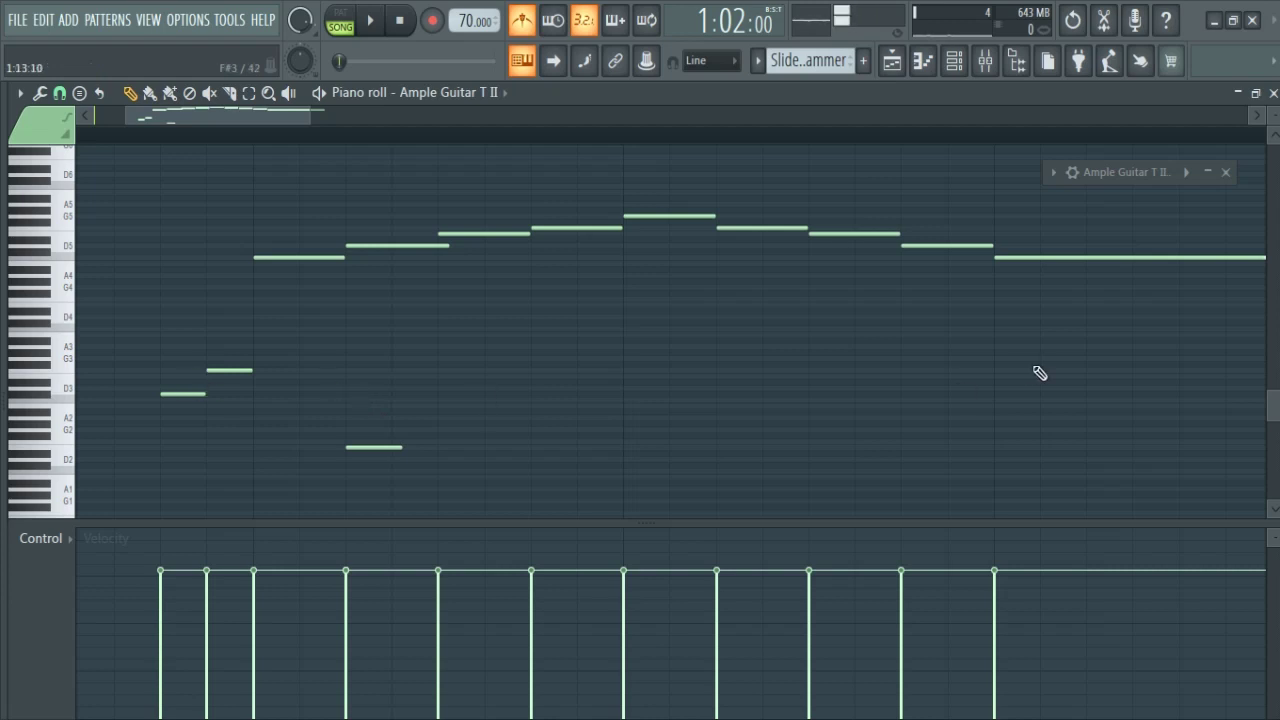
Restore the Ample Guitar T II window beside the keyswitch notes for reference and minimize it again.
left_click(1206, 173)
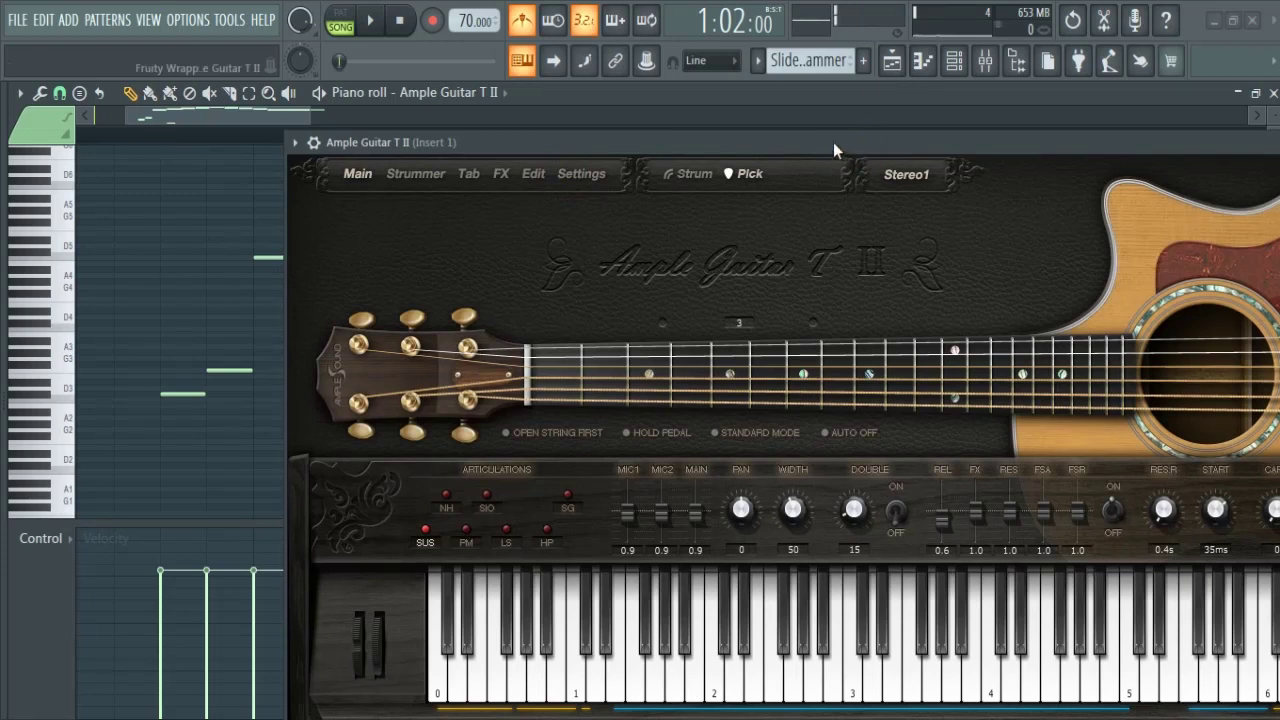
left_click_drag(835, 143, 956, 143)
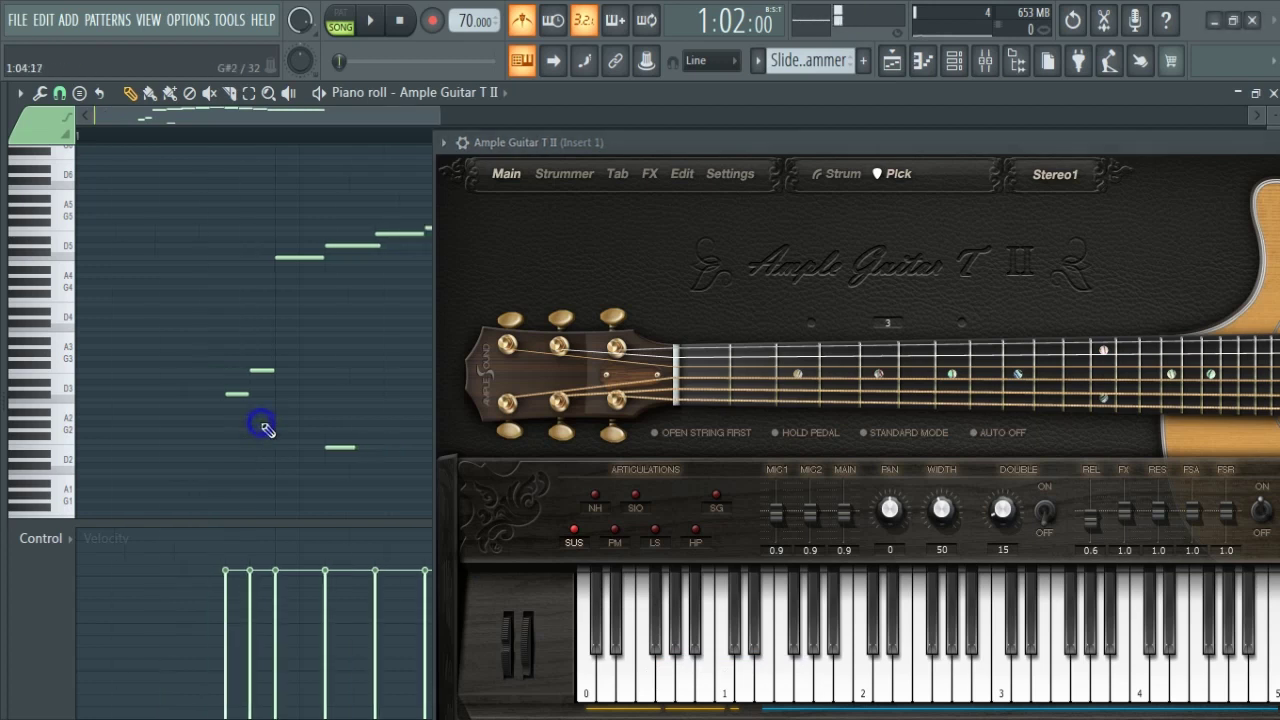
left_click_drag(1181, 139, 823, 162)
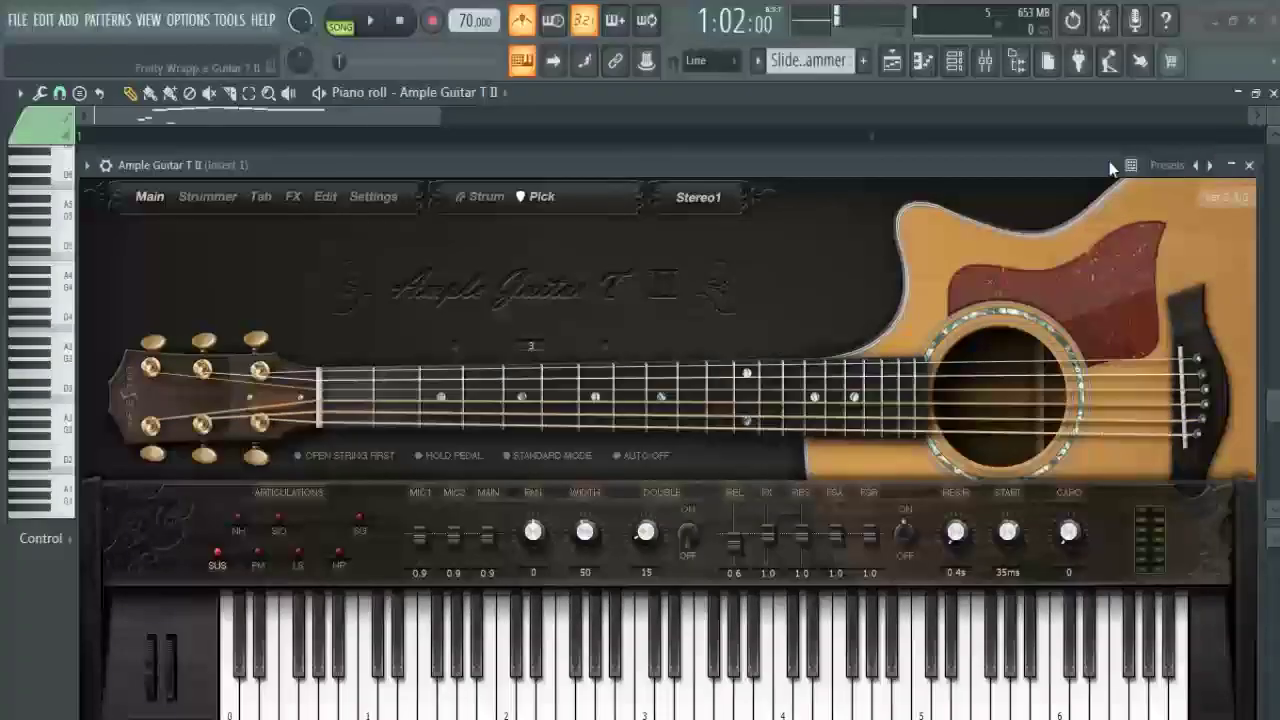
left_click(1231, 165)
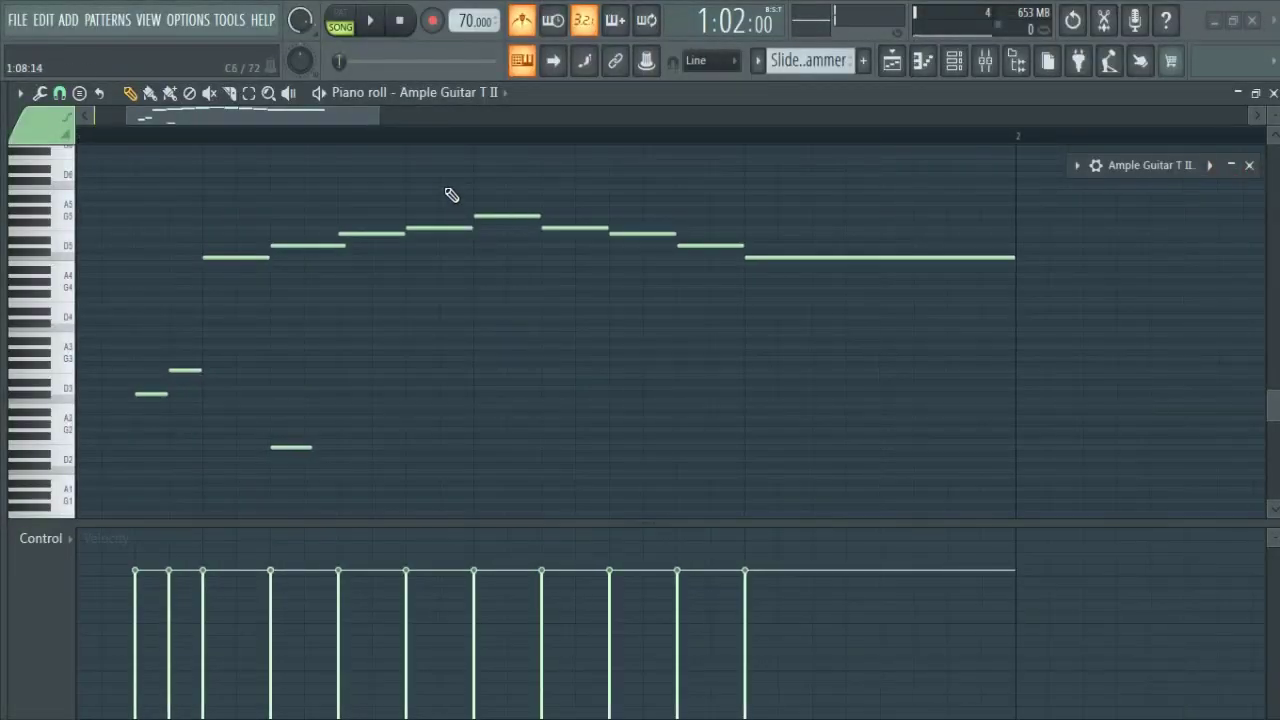
Lengthen the first F5 note slightly so that its end overlaps the start of the G5 note.
left_click_drag(434, 177, 502, 272)
scroll(490, 318, "down", 4)
scroll(495, 343, "up", 1)
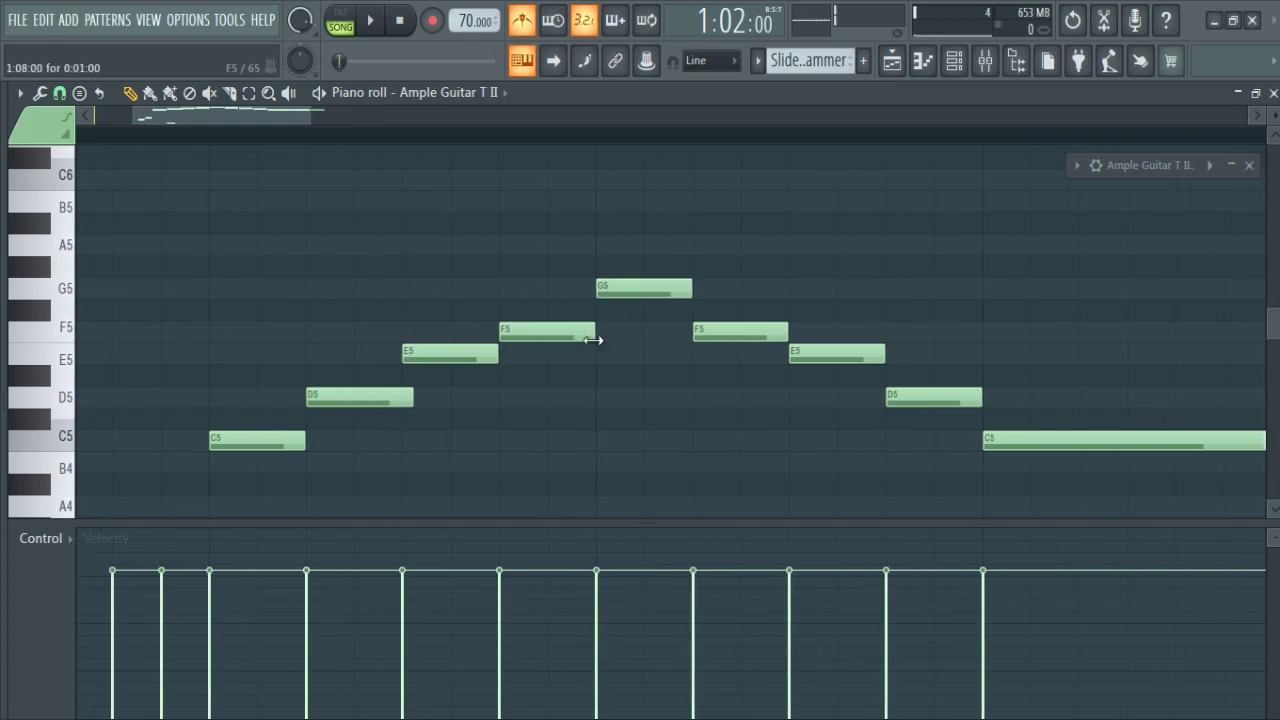
scroll(528, 387, "down", 2)
scroll(314, 386, "down", 2)
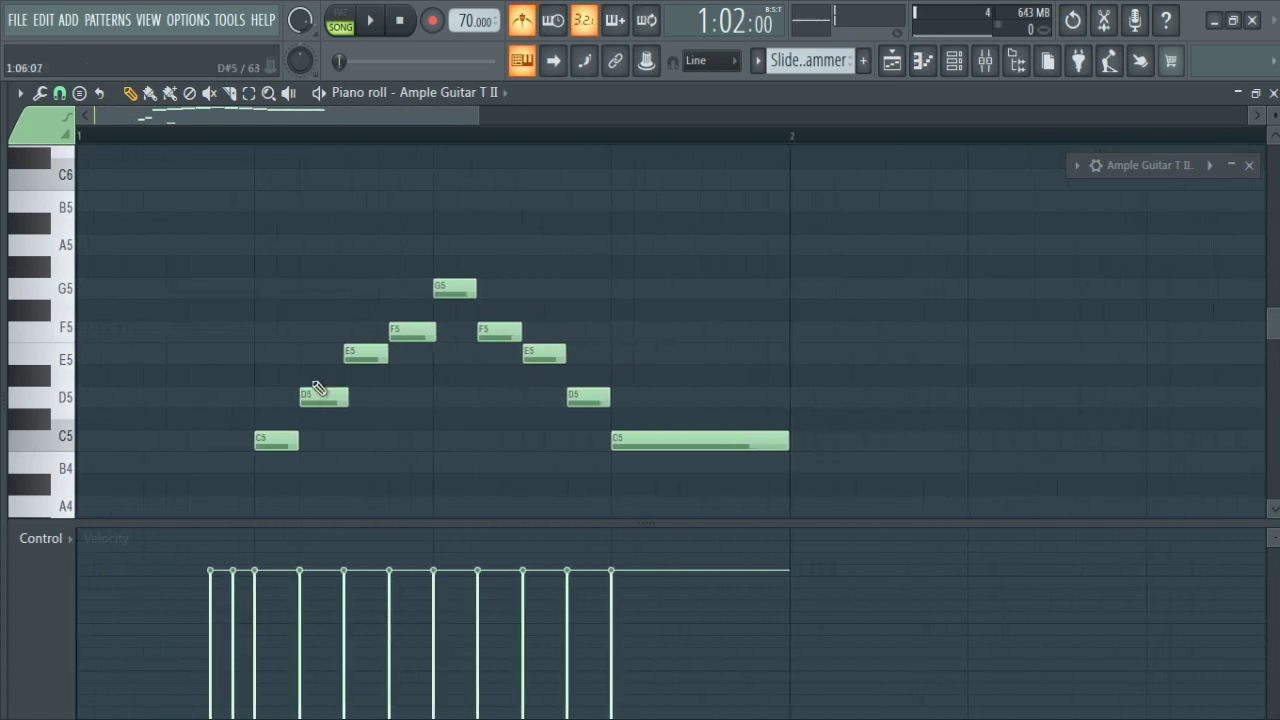
Copy the E2 keyswitch note to F2 so that it starts together with the first F5 note.
scroll(317, 386, "down", 6)
scroll(272, 405, "up", 1)
scroll(271, 403, "down", 3)
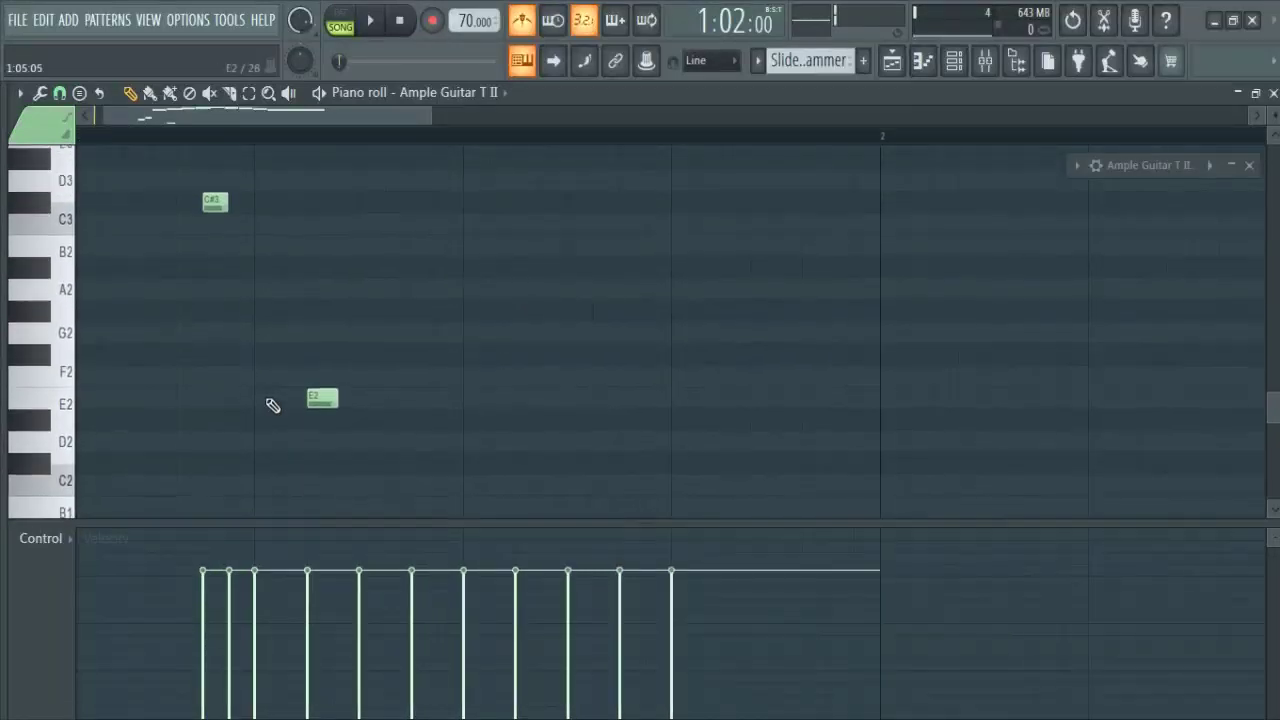
scroll(271, 403, "up", 4)
scroll(271, 403, "down", 5)
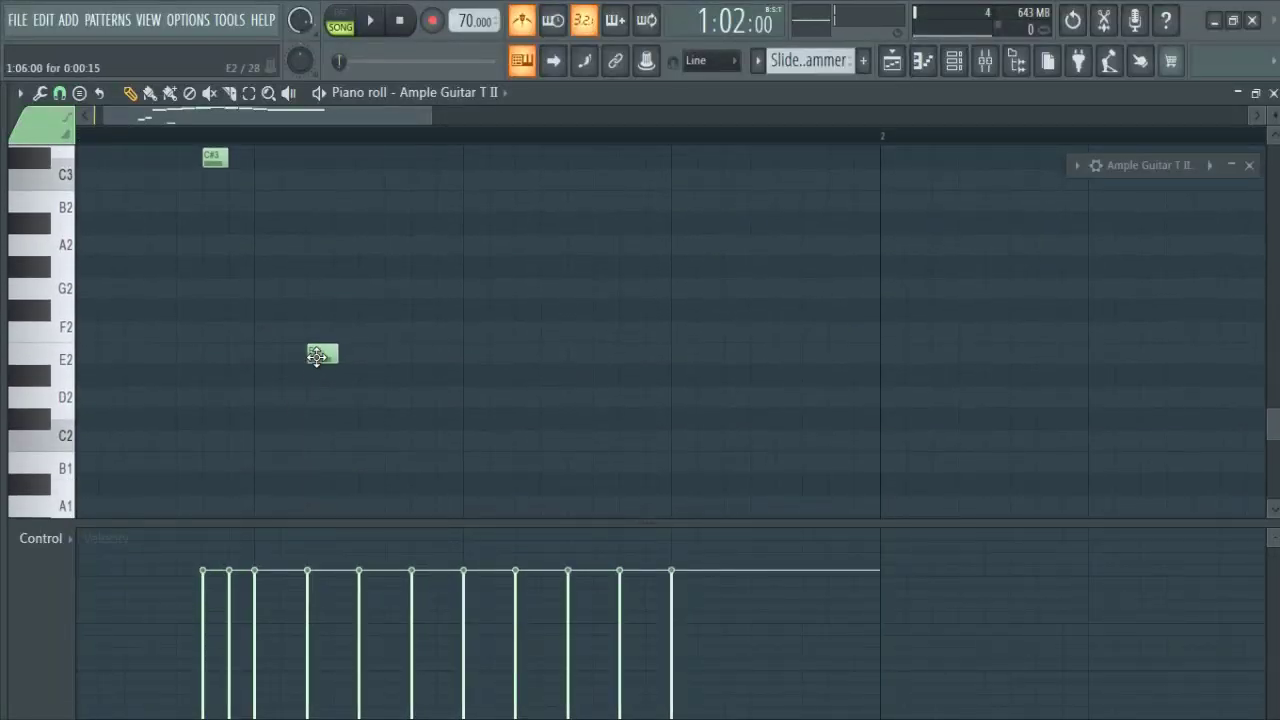
scroll(316, 357, "up", 2)
scroll(352, 400, "down", 4)
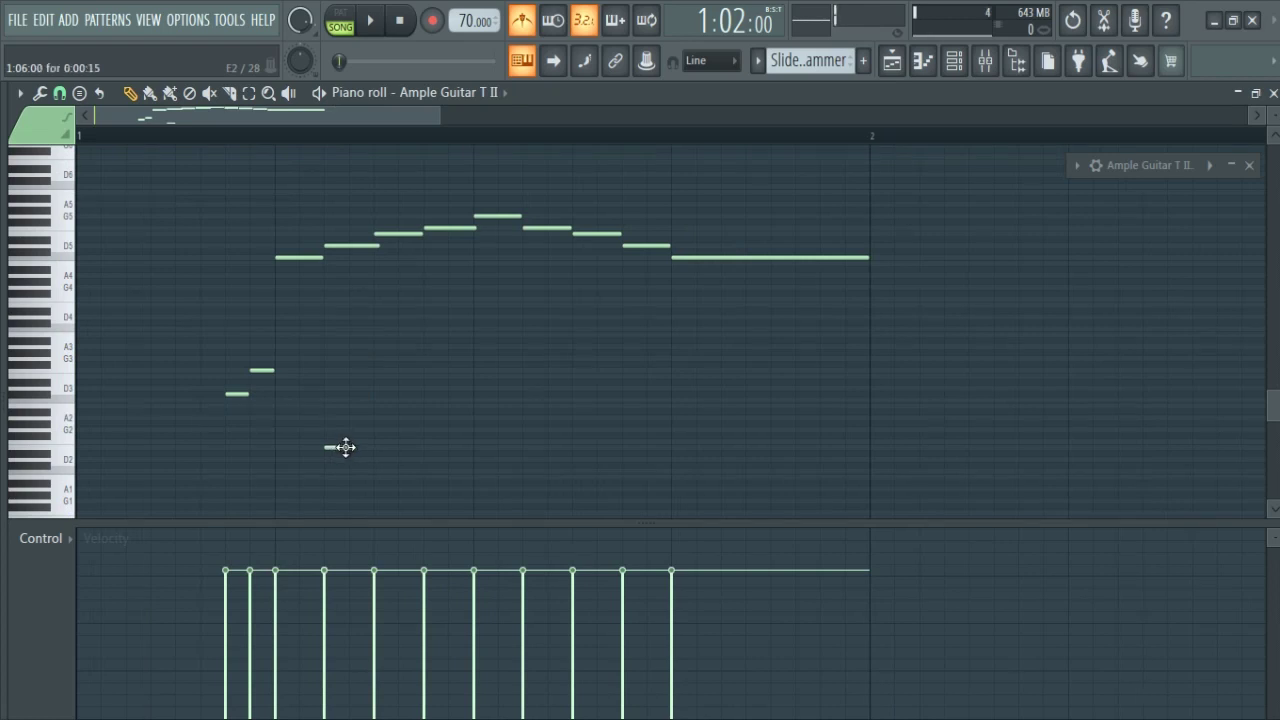
left_click_drag(340, 447, 436, 440)
scroll(426, 426, "up", 3)
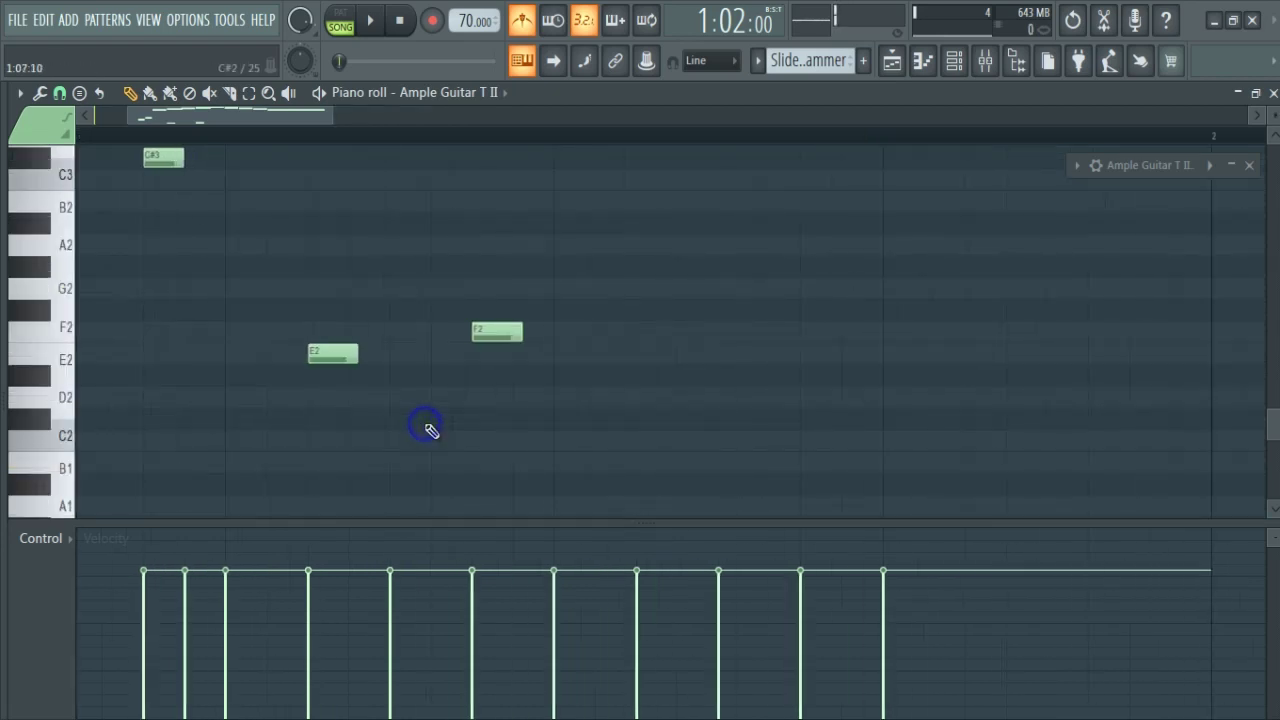
left_click(482, 342)
right_click(486, 370, "ctrl")
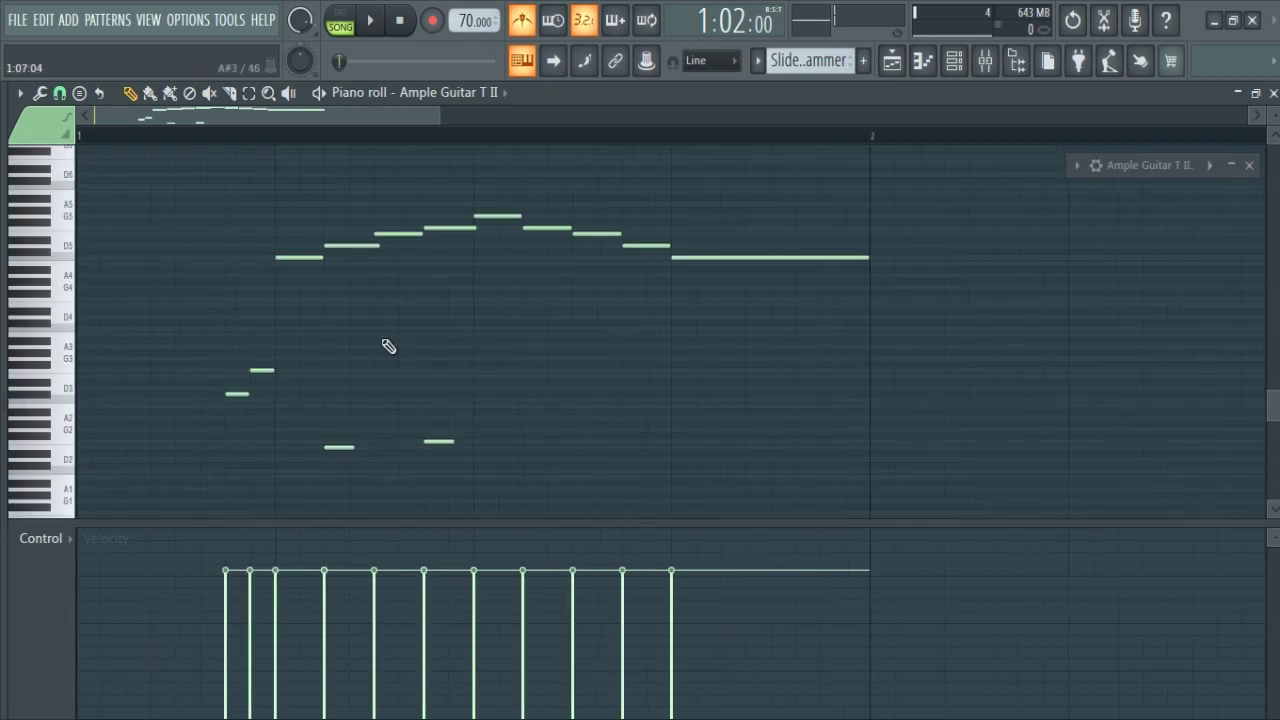
Restore the Ample Guitar T II window, place it beside the notes, and play the passage from 1:02:00.
left_click(1233, 166)
left_click_drag(385, 165, 540, 149)
key("space")
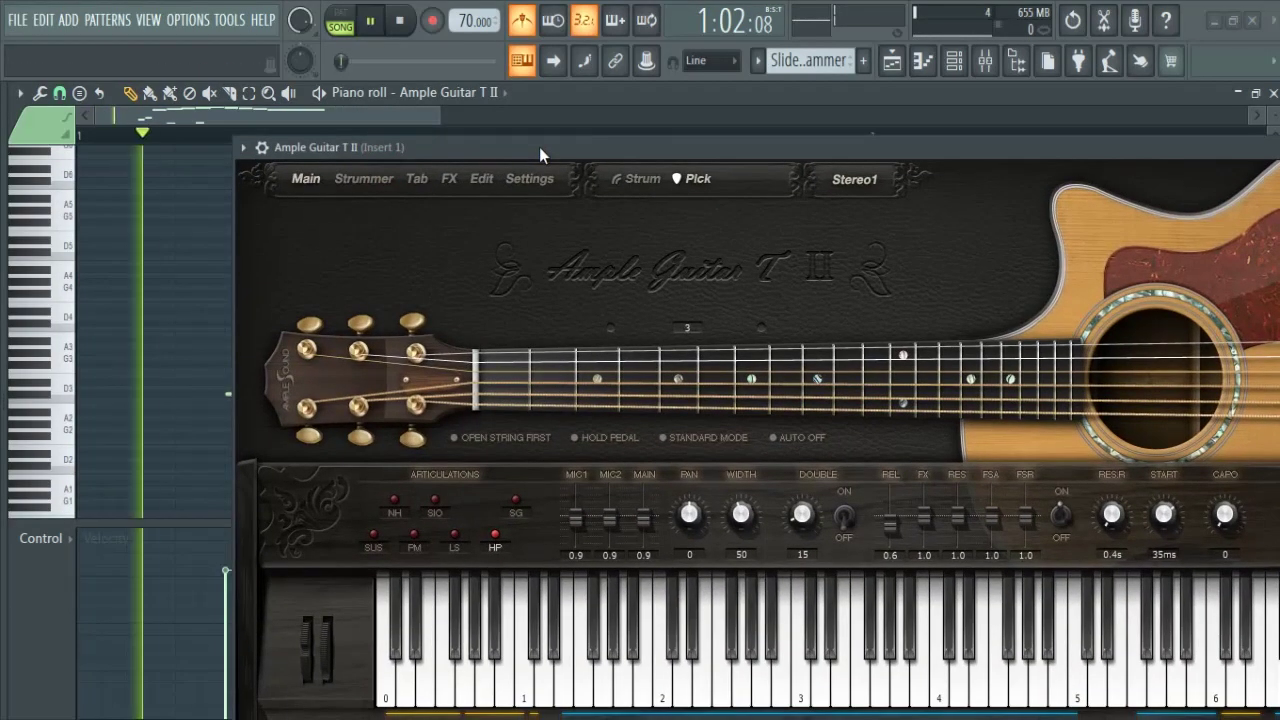
key("space")
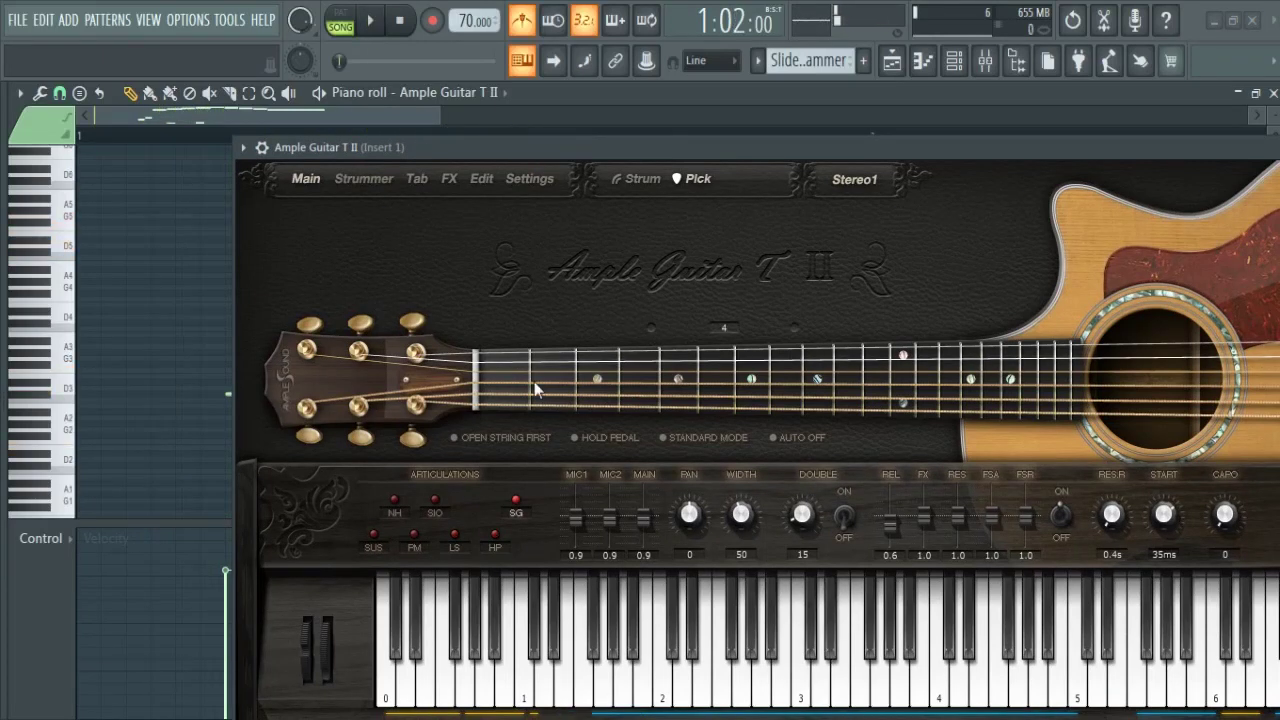
left_click_drag(617, 147, 883, 160)
key("space")
key("space")
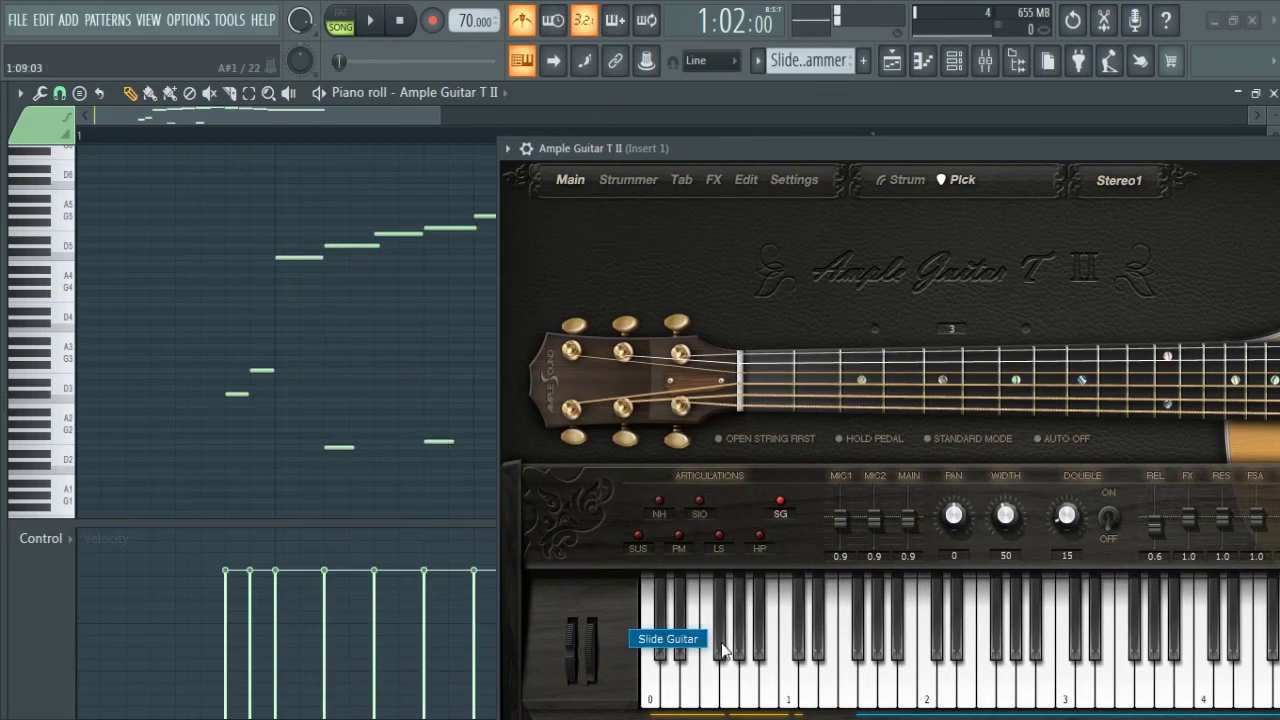
Set the guitar's articulation to Sustain and play the passage from 1:02:00 several times.
left_click(650, 680)
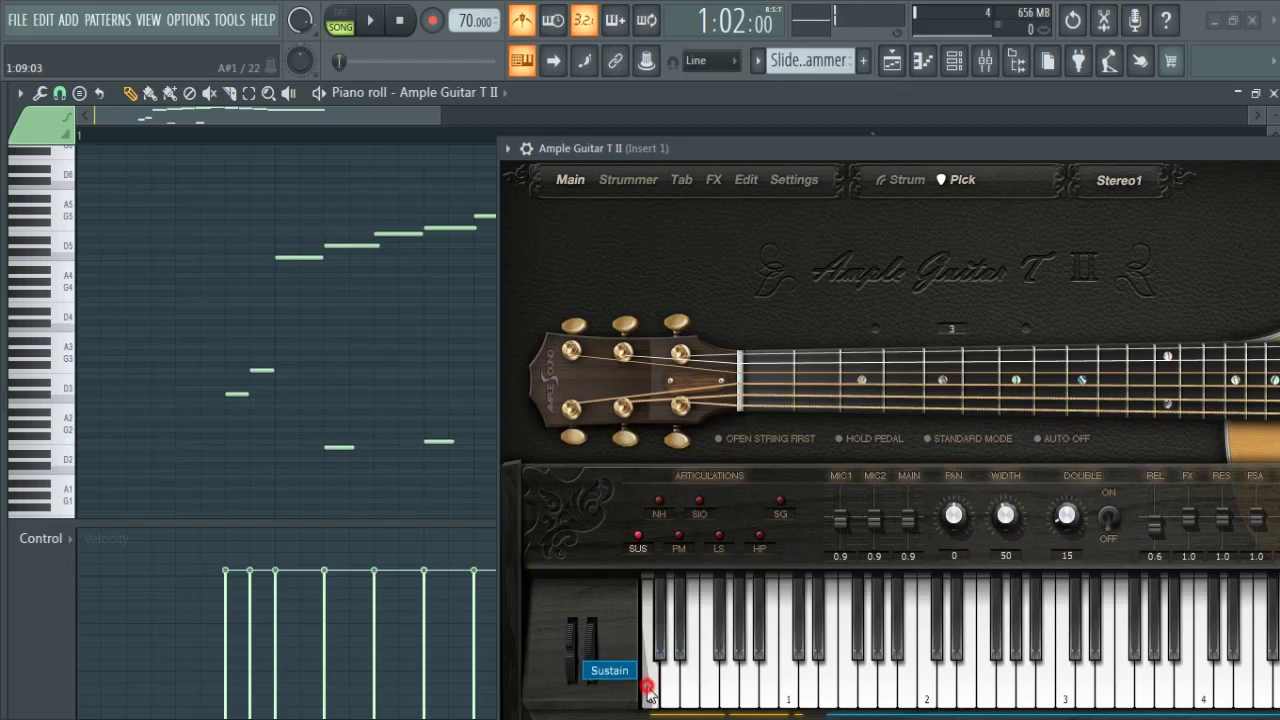
key("space")
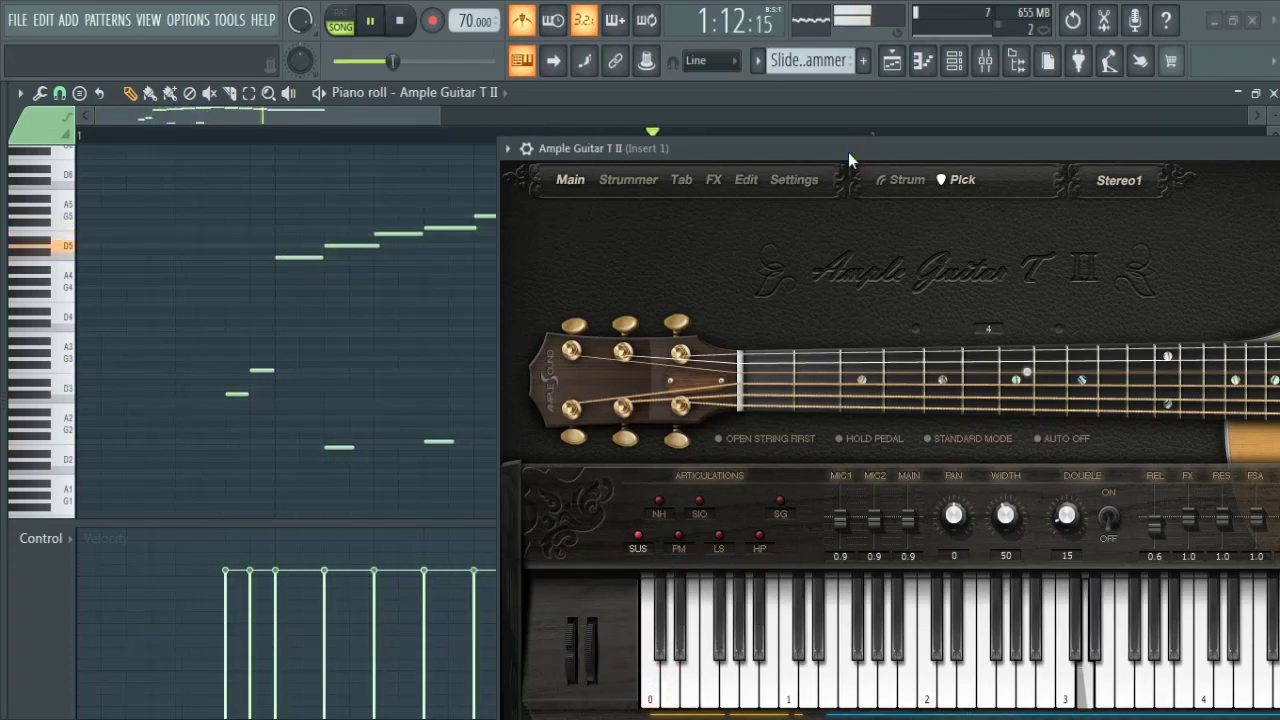
left_click_drag(848, 152, 882, 145)
key("space")
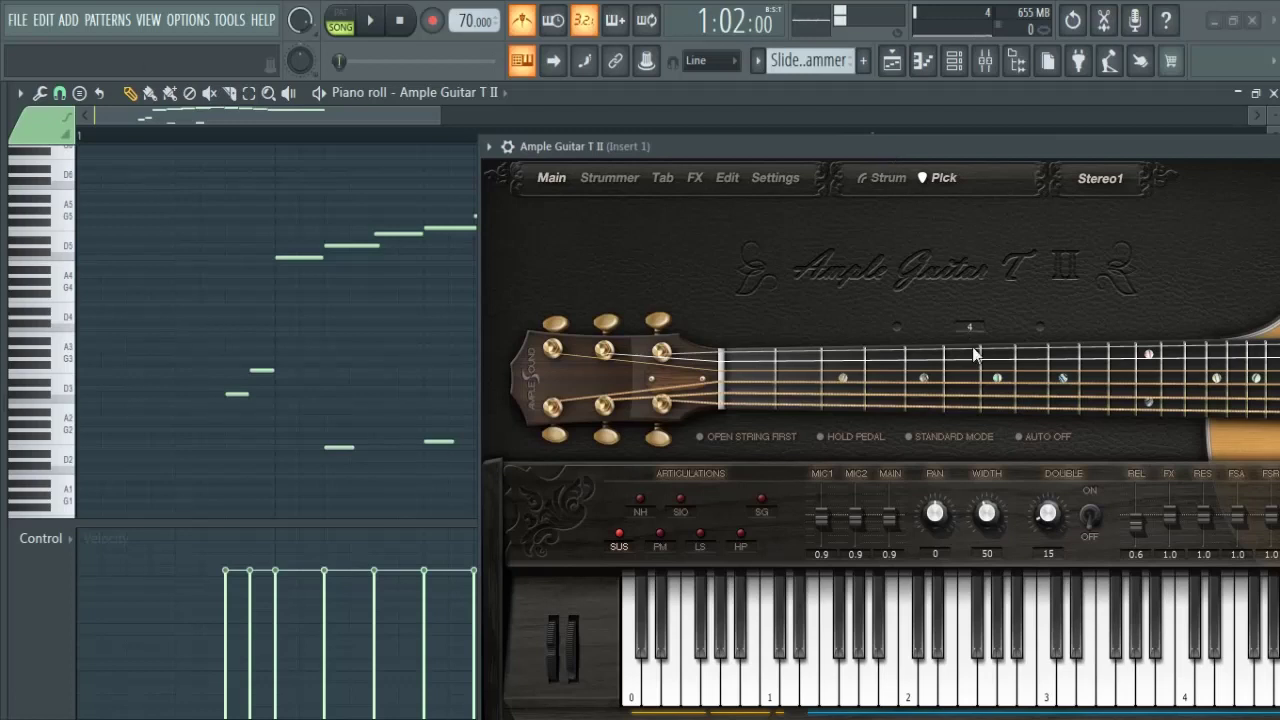
key("space")
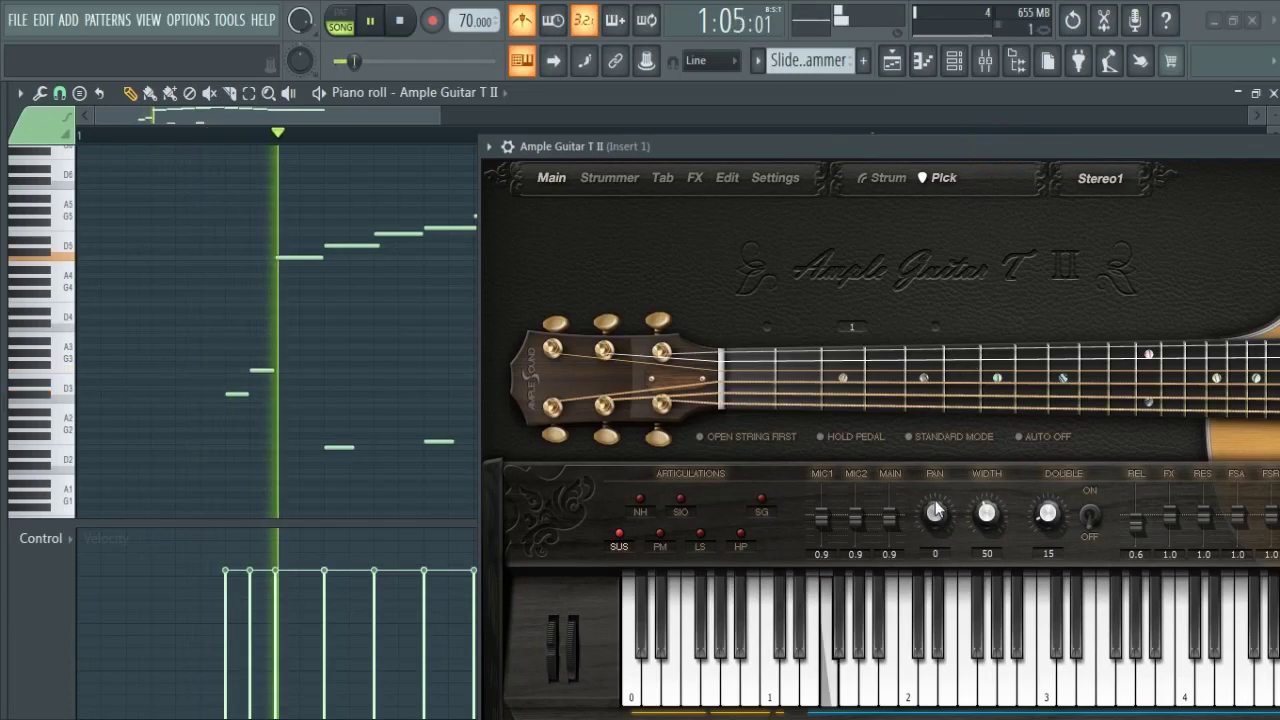
left_click(976, 147)
key("space")
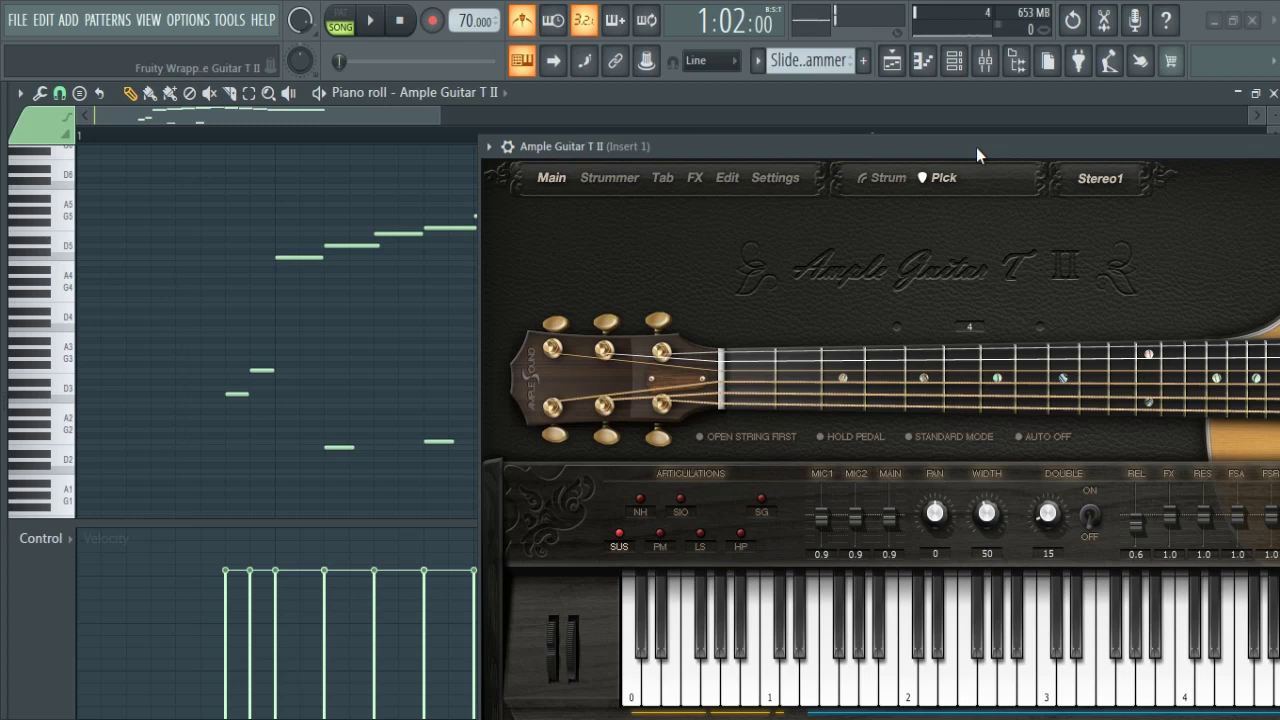
key("space")
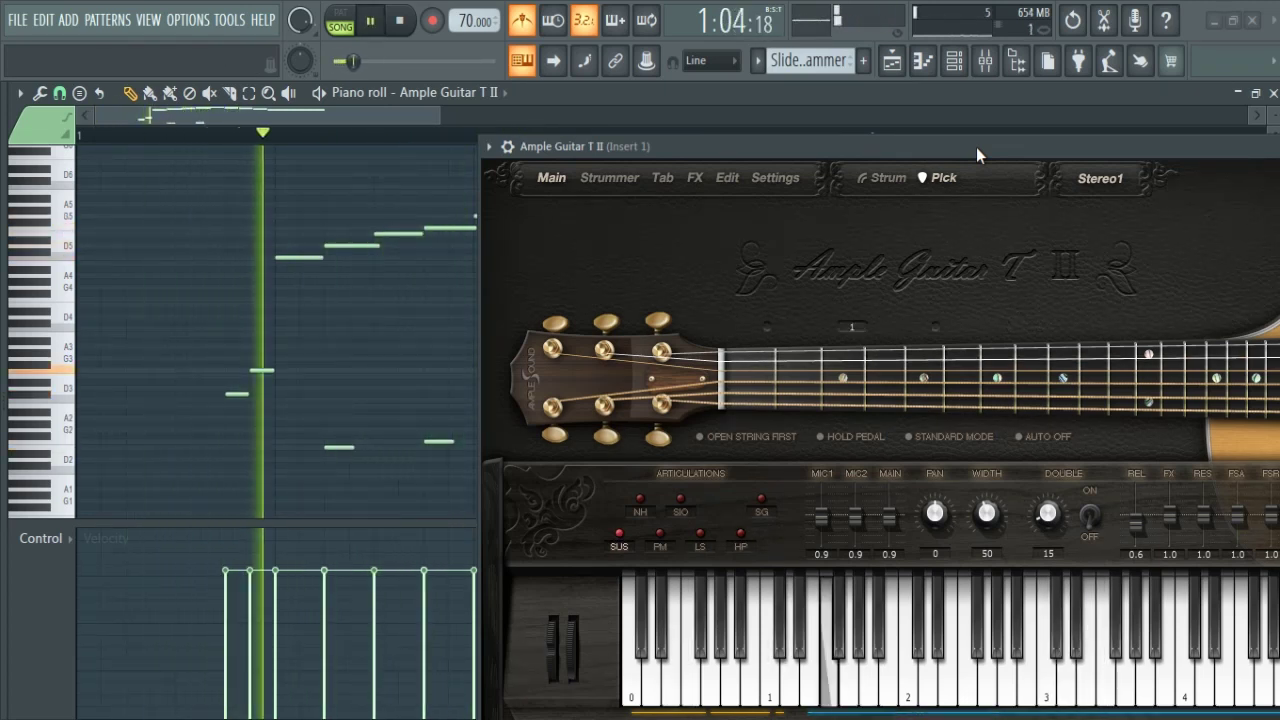
key("space")
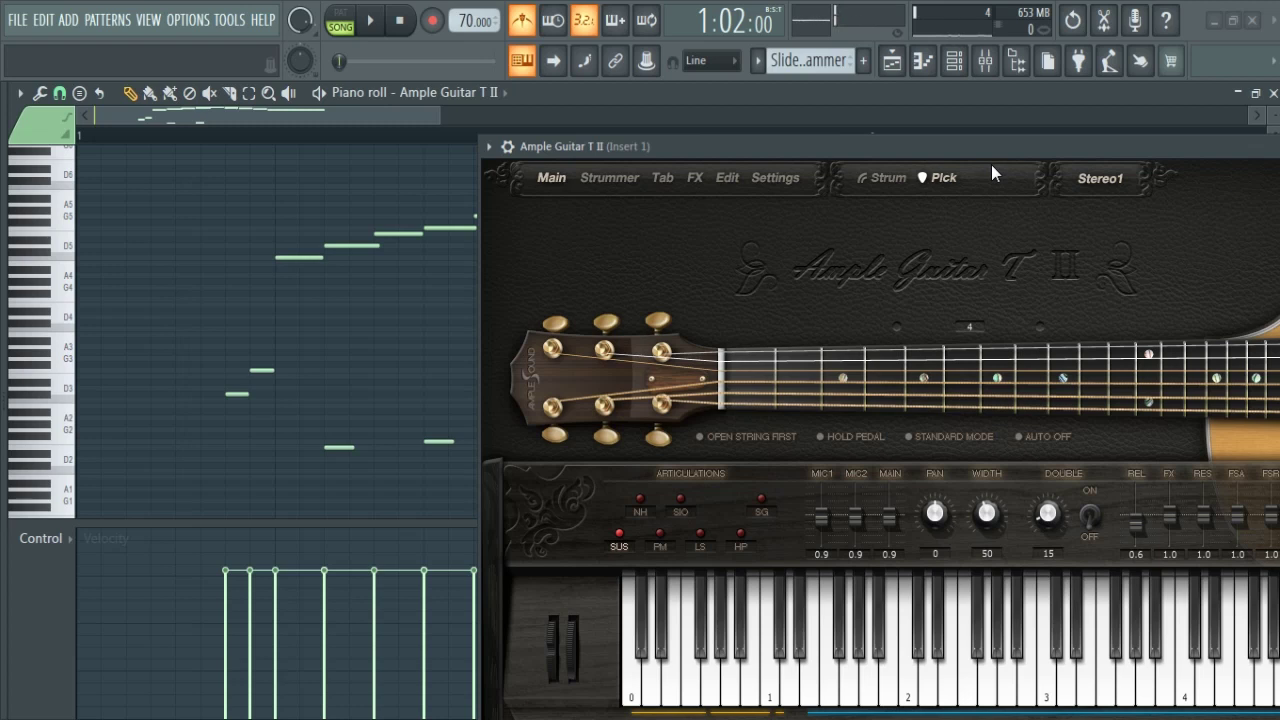
Move the Ample Guitar T II window clear of the notes and examine the articulation keyswitches on its keyboard.
left_click_drag(991, 167, 921, 163)
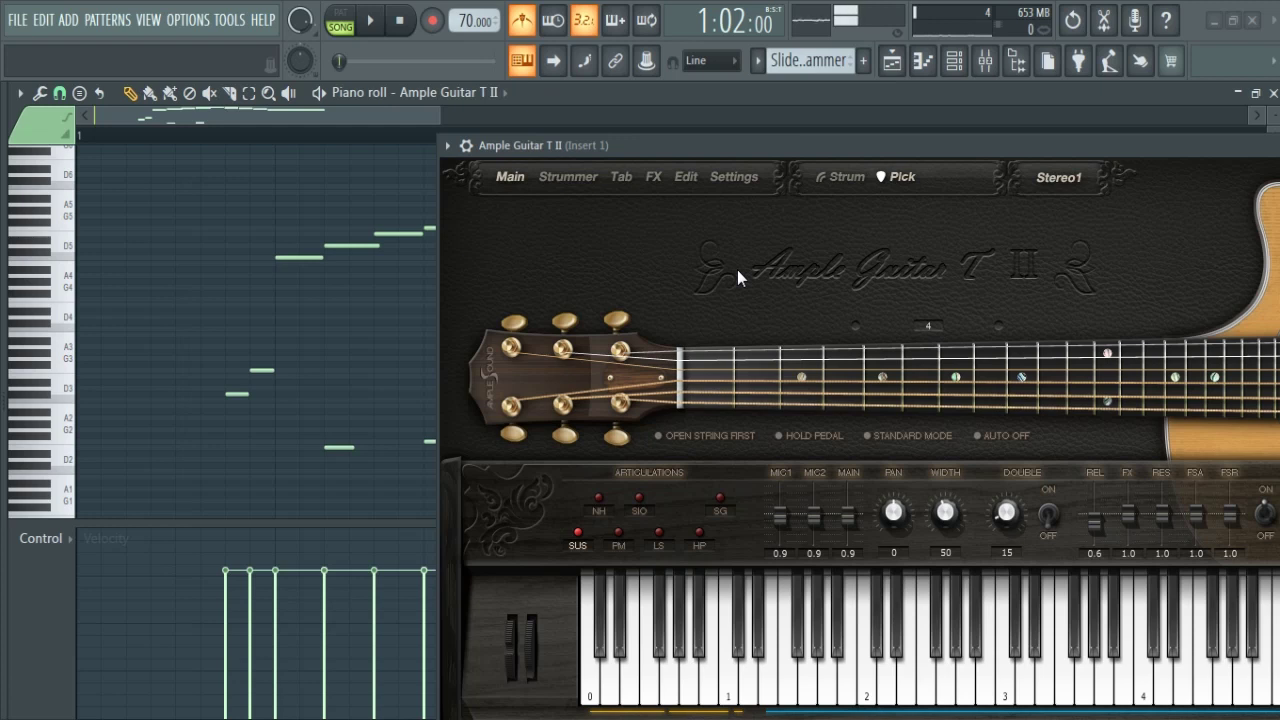
left_click_drag(725, 150, 795, 133)
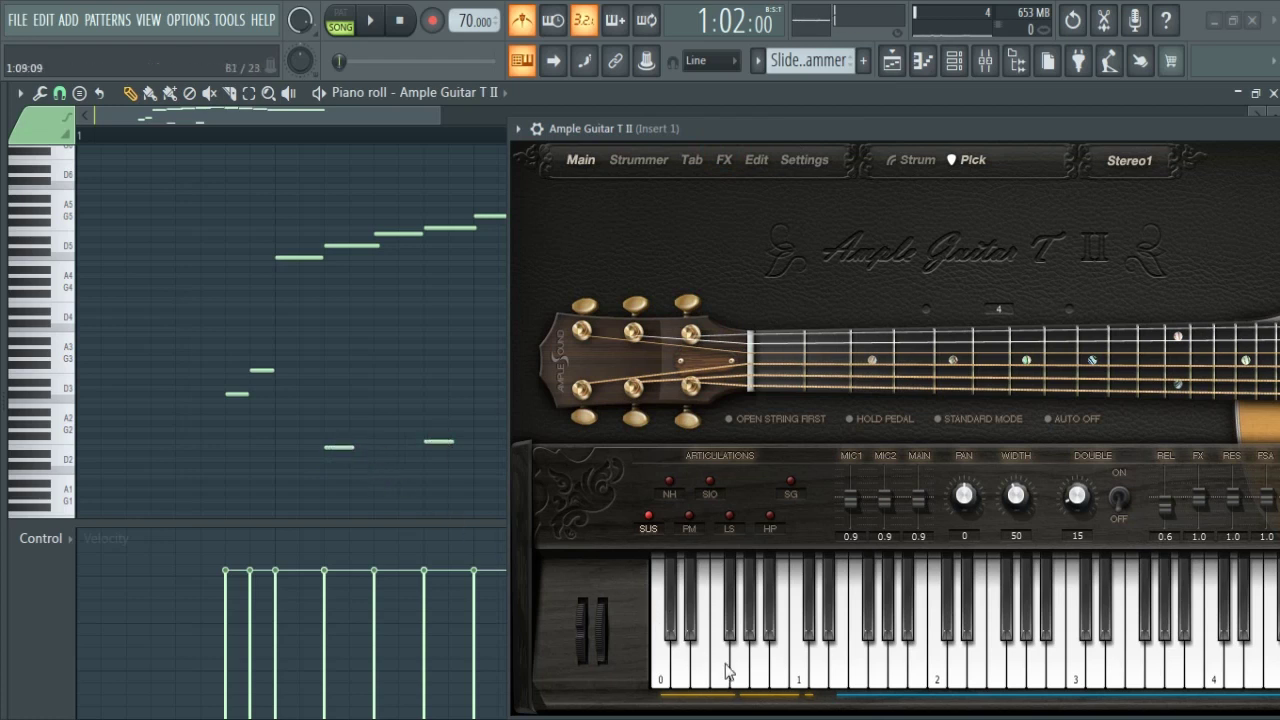
left_click(632, 680)
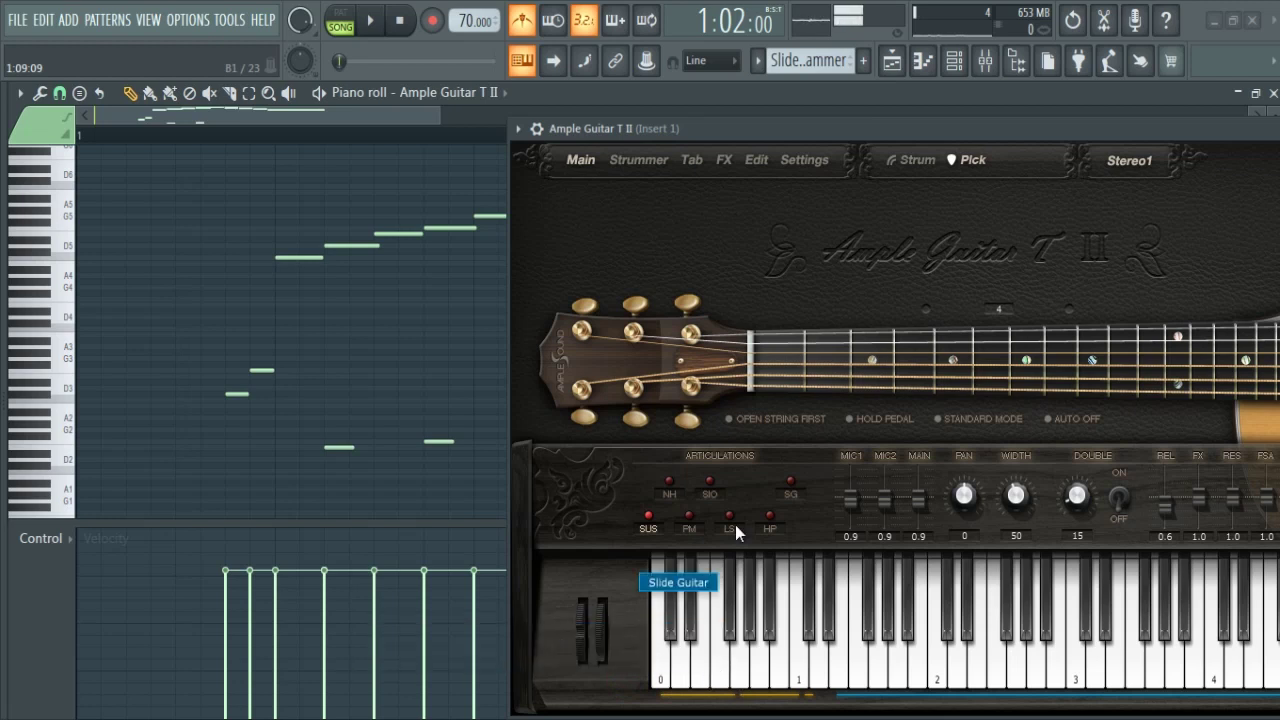
left_click_drag(747, 130, 793, 130)
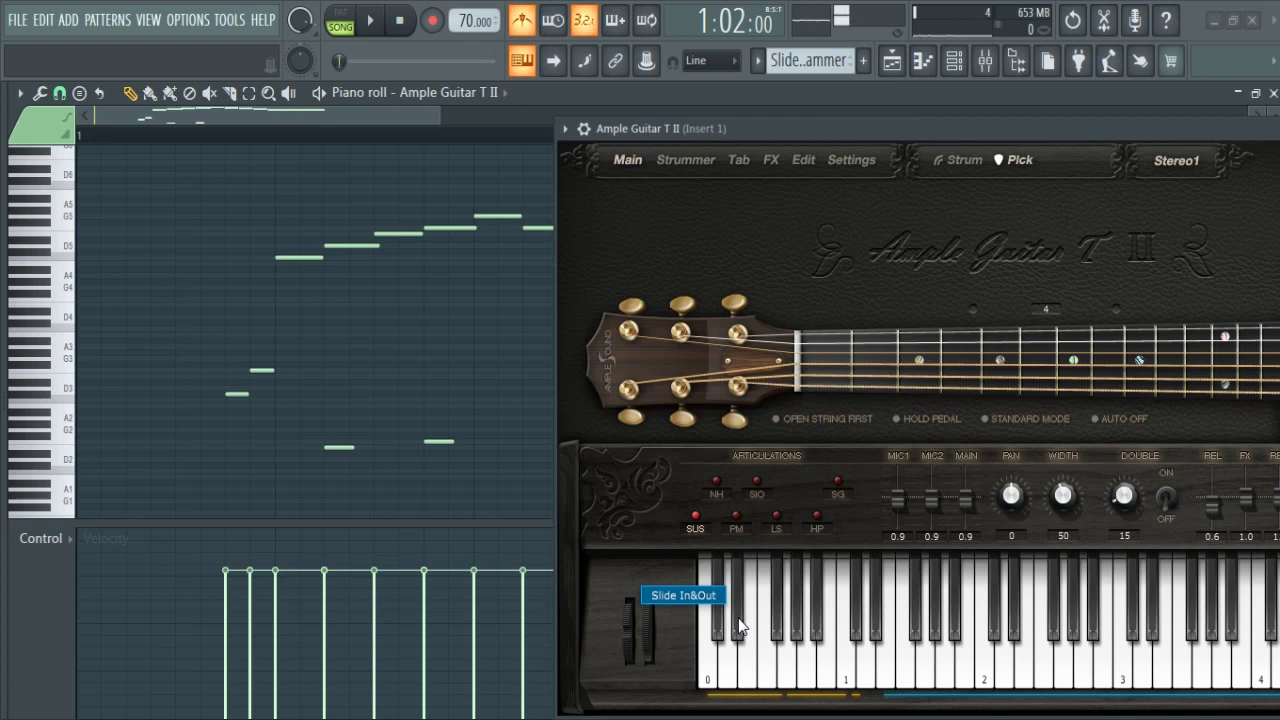
left_click_drag(946, 139, 1004, 138)
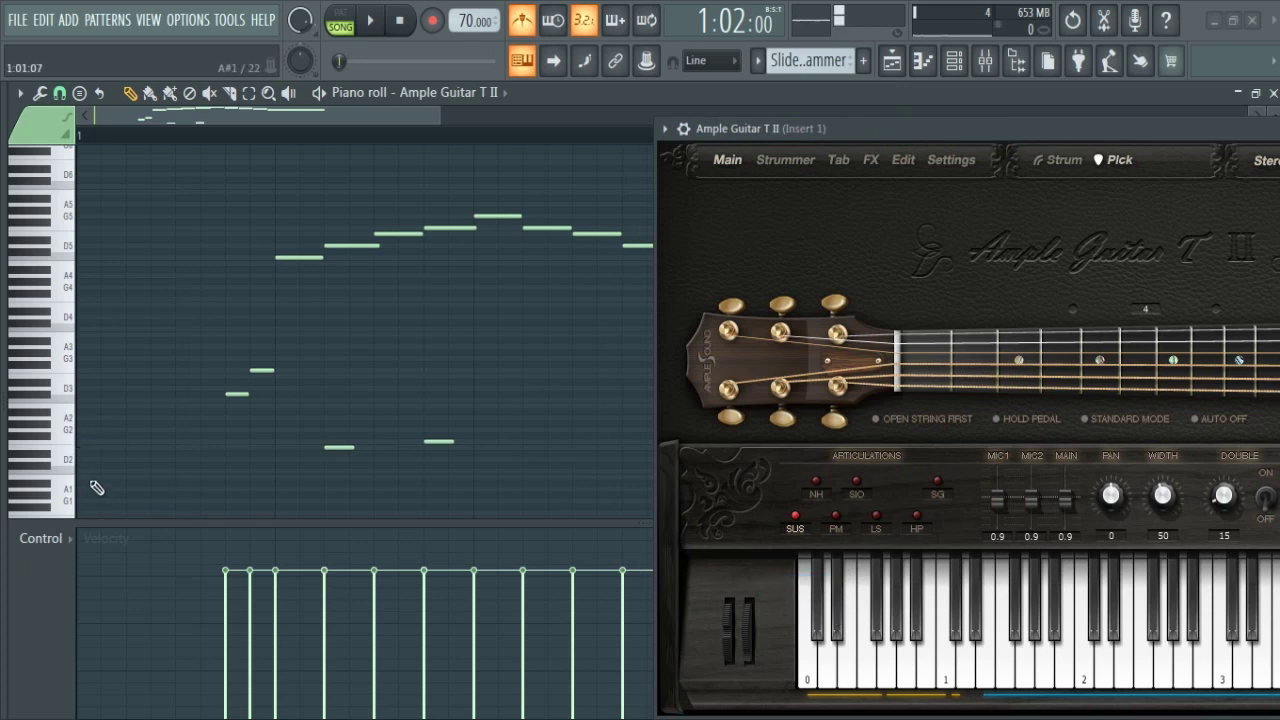
Audition the D#2 keyswitch for Slide In&Out, with the guitar window shifted off the final C5 note.
scroll(72, 466, "down", 1)
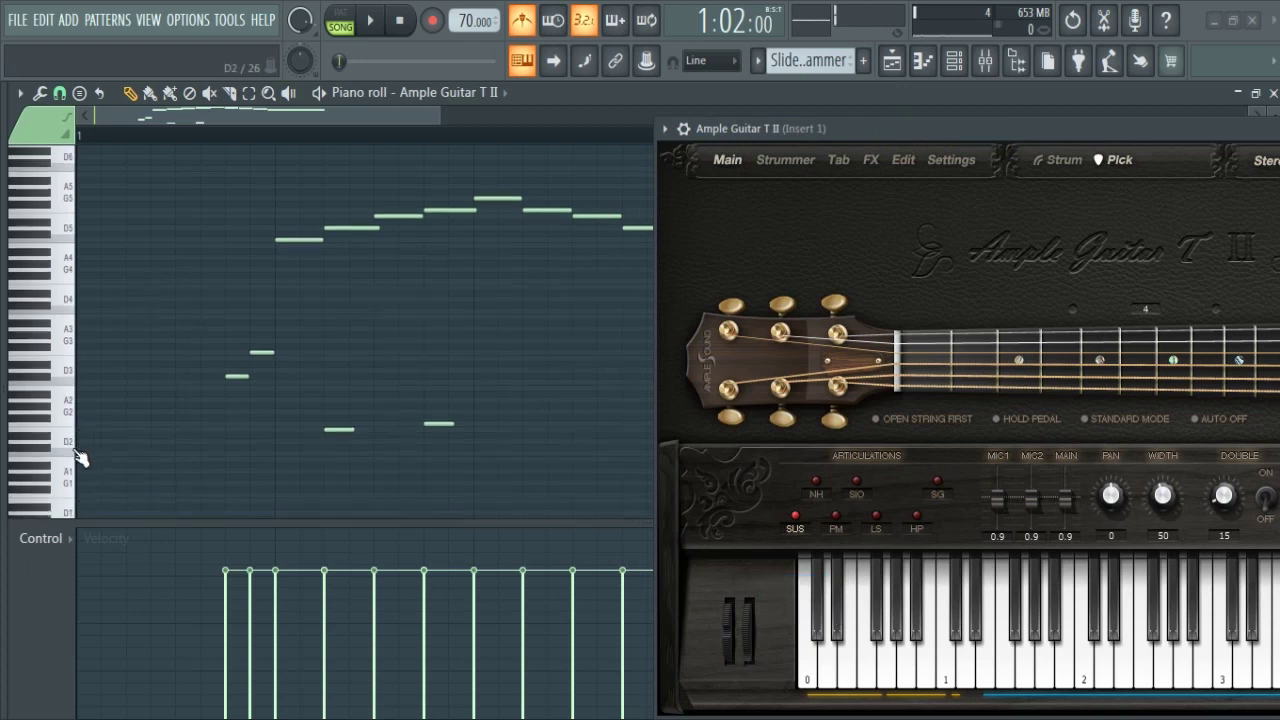
left_click(42, 443)
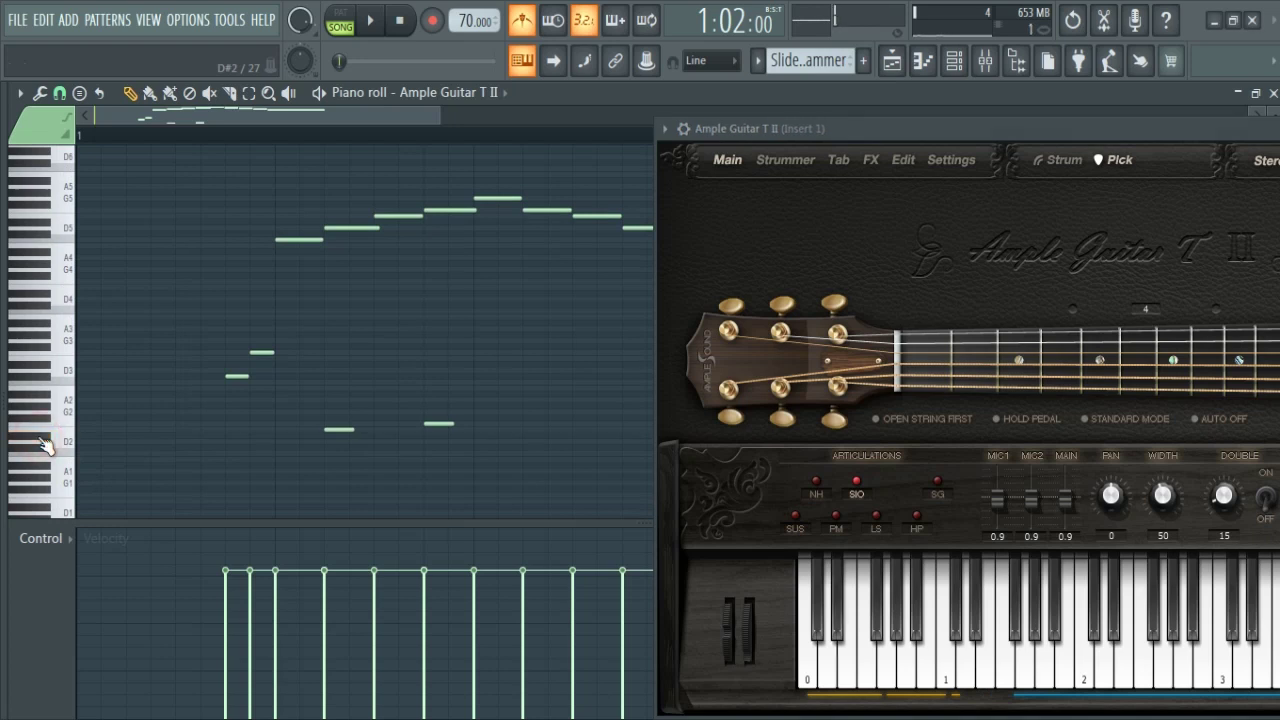
left_click_drag(849, 128, 978, 137)
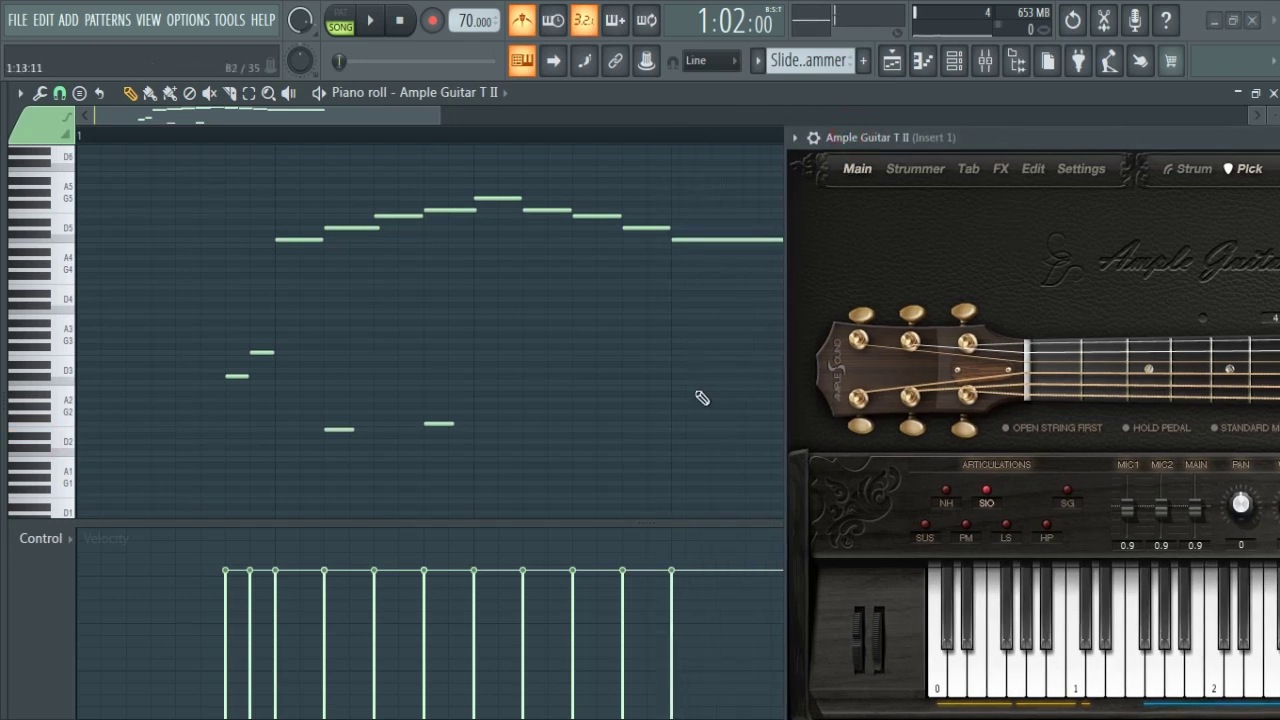
scroll(600, 422, "up", 1)
left_click(40, 454)
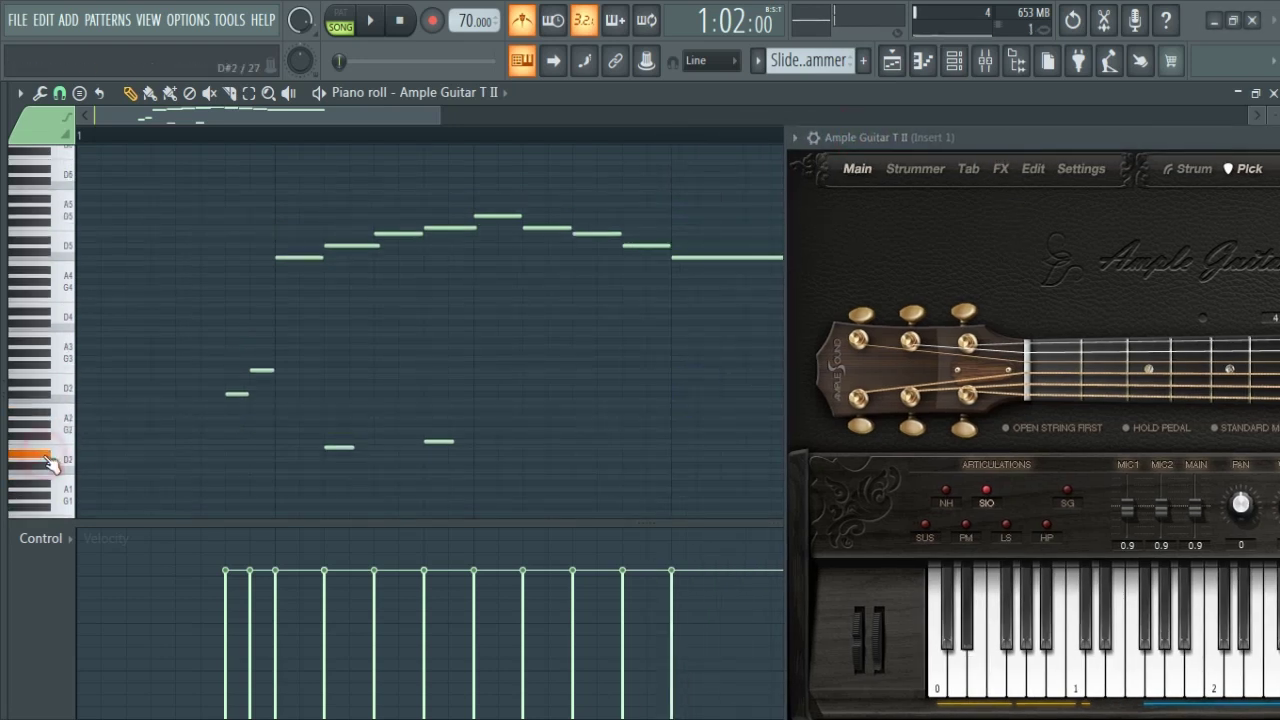
left_click(34, 452)
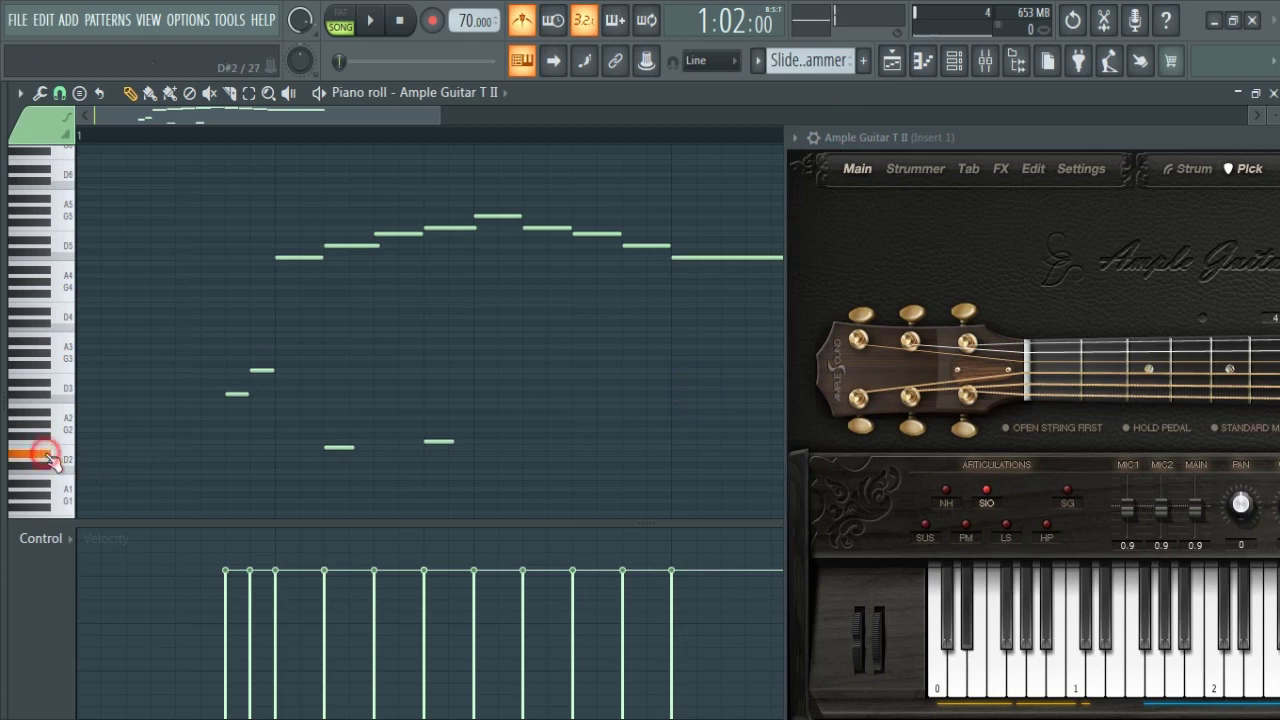
Add a short keyswitch note at D2, starting at 1:16:00 beneath the end of the final C5 note.
left_click(78, 453)
left_click_drag(78, 453, 679, 475)
scroll(546, 449, "down", 2)
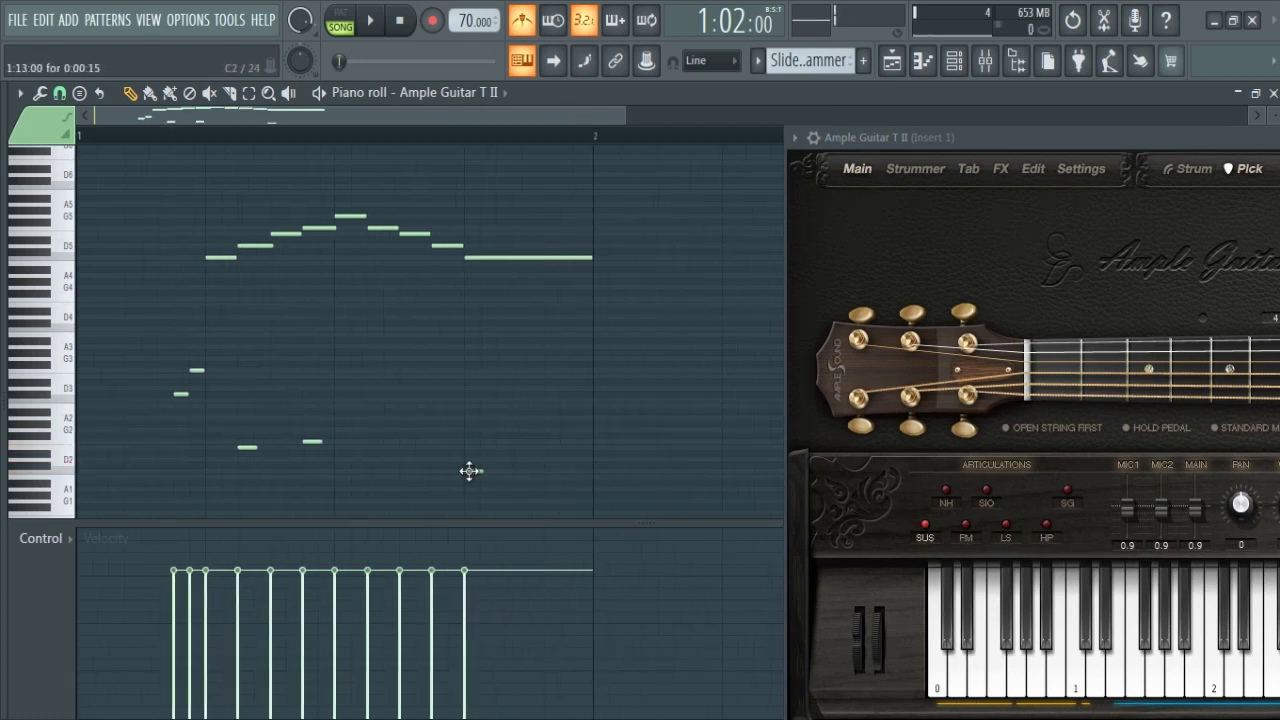
left_click_drag(470, 471, 574, 458)
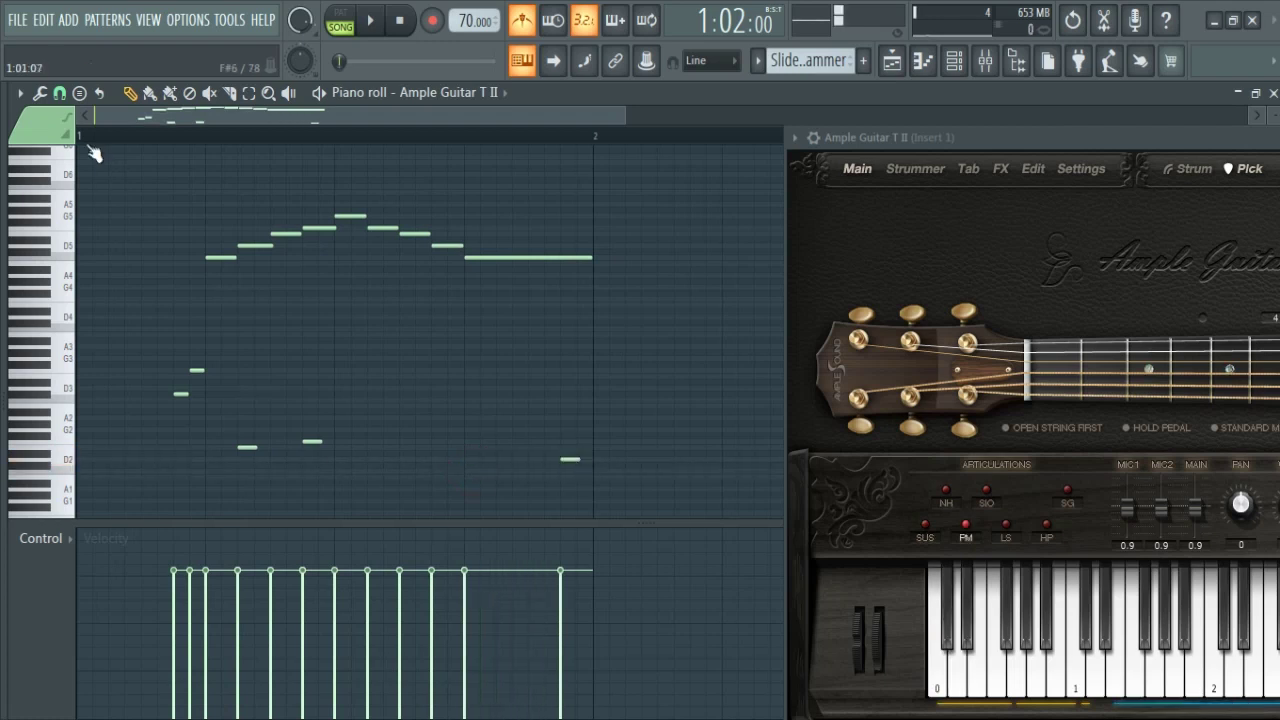
Start playback from about 1:02:12, reset the articulation to Sustain, and play the passage again.
left_click(127, 133)
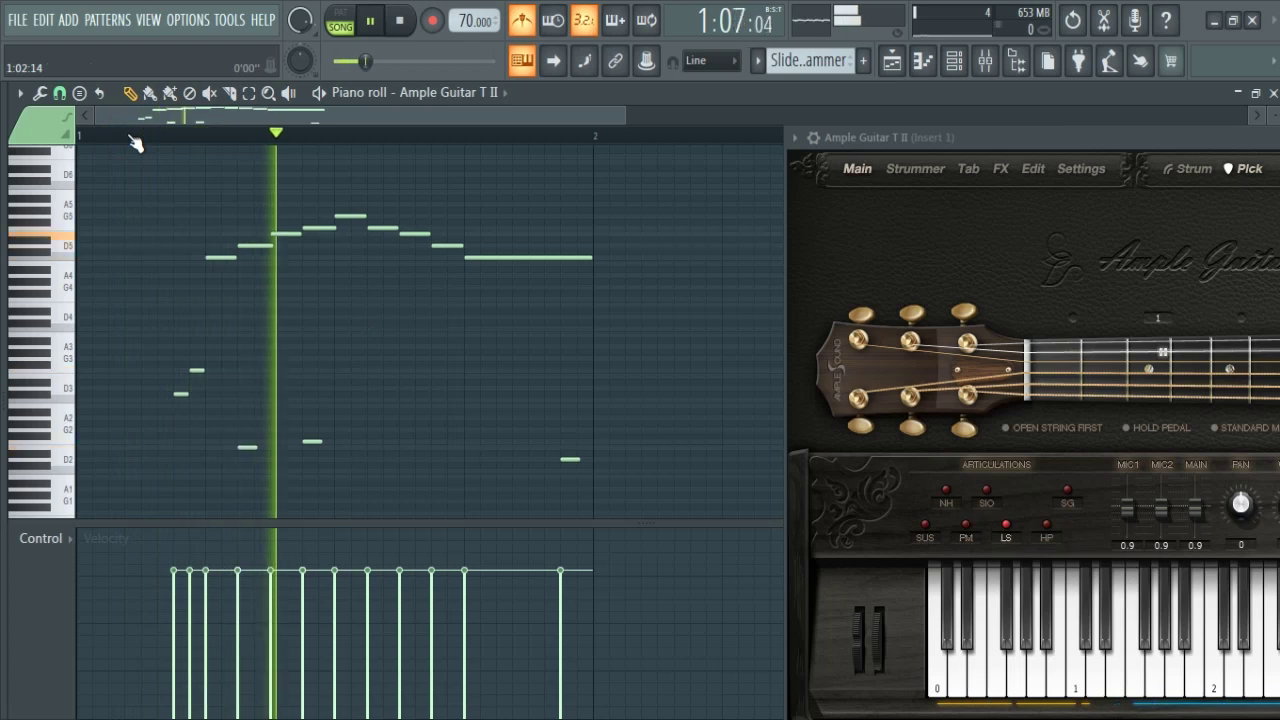
key("space")
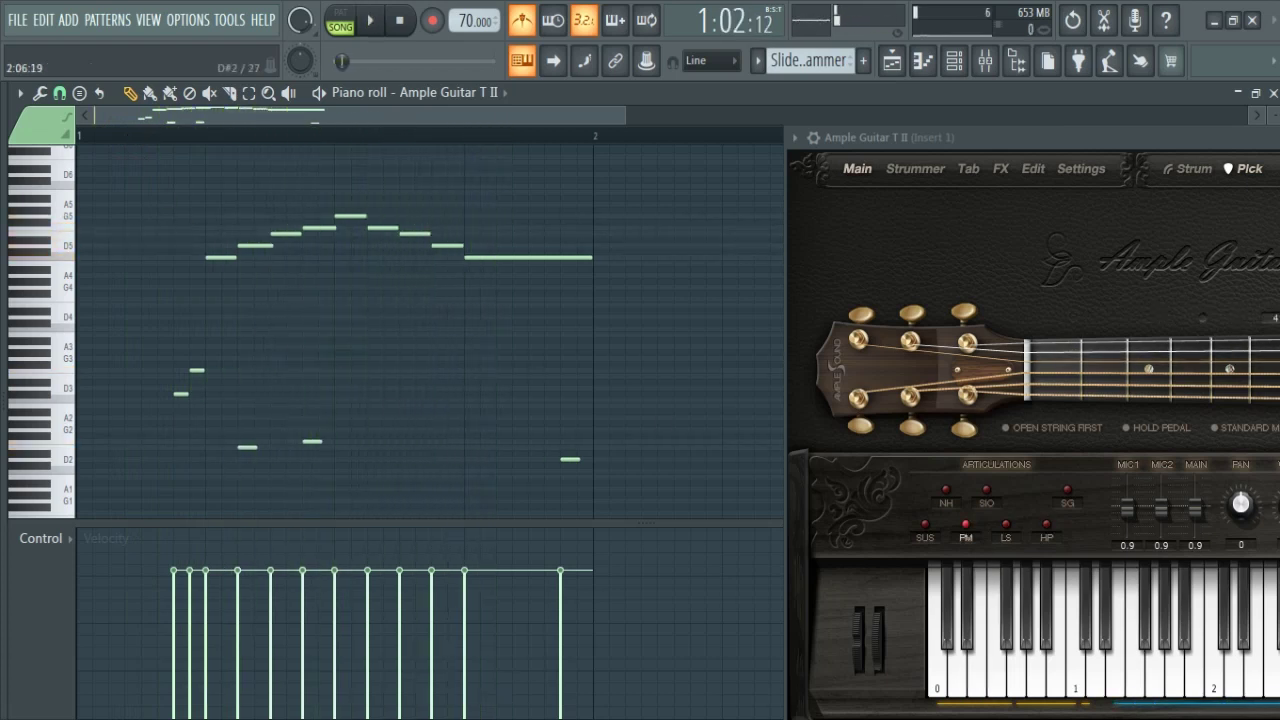
left_click(937, 670)
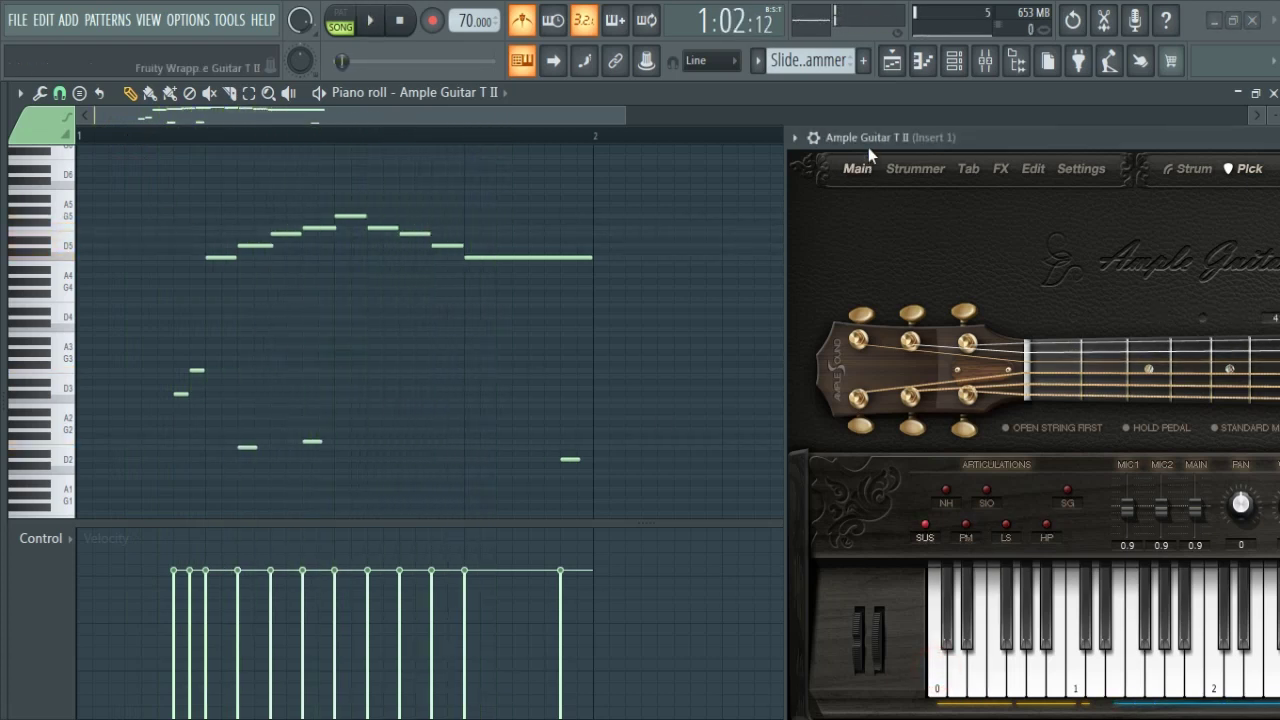
key("space")
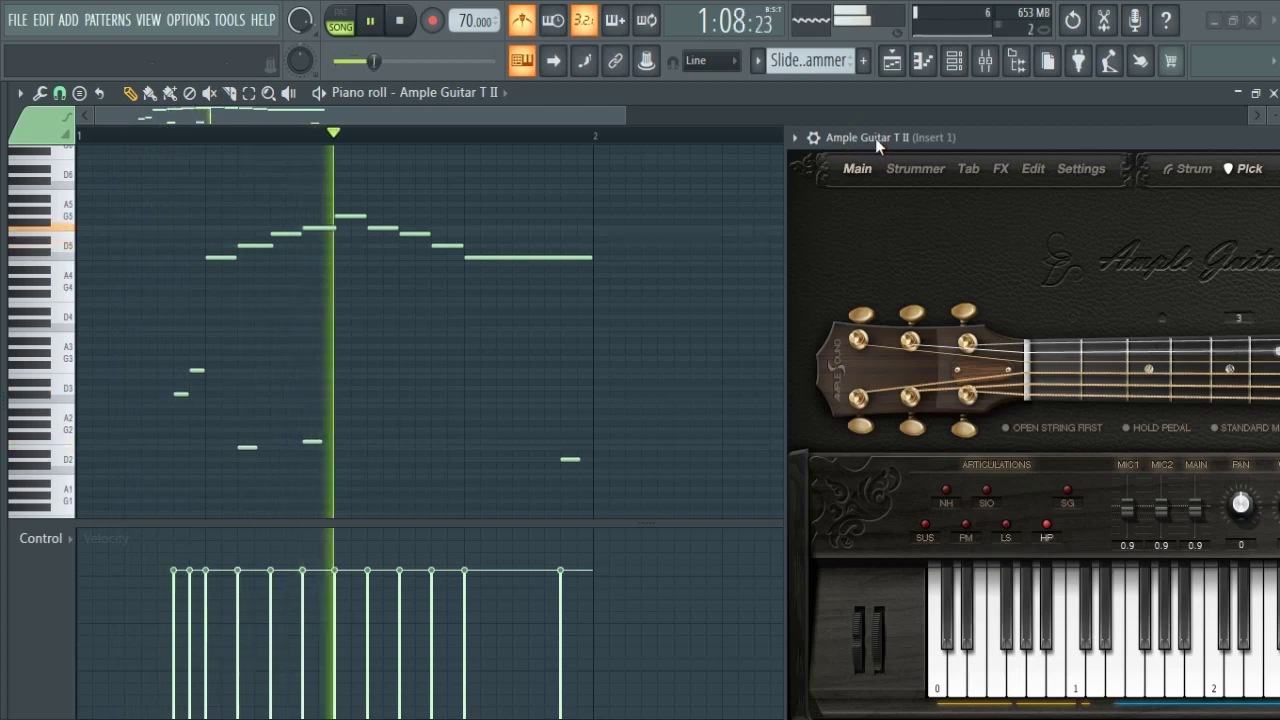
Move the guitar window clear of the phrase's end and shift the D2 keyswitch note at 1:16:00 up to D#2.
left_click_drag(868, 142, 720, 132)
key("space")
left_click(568, 459)
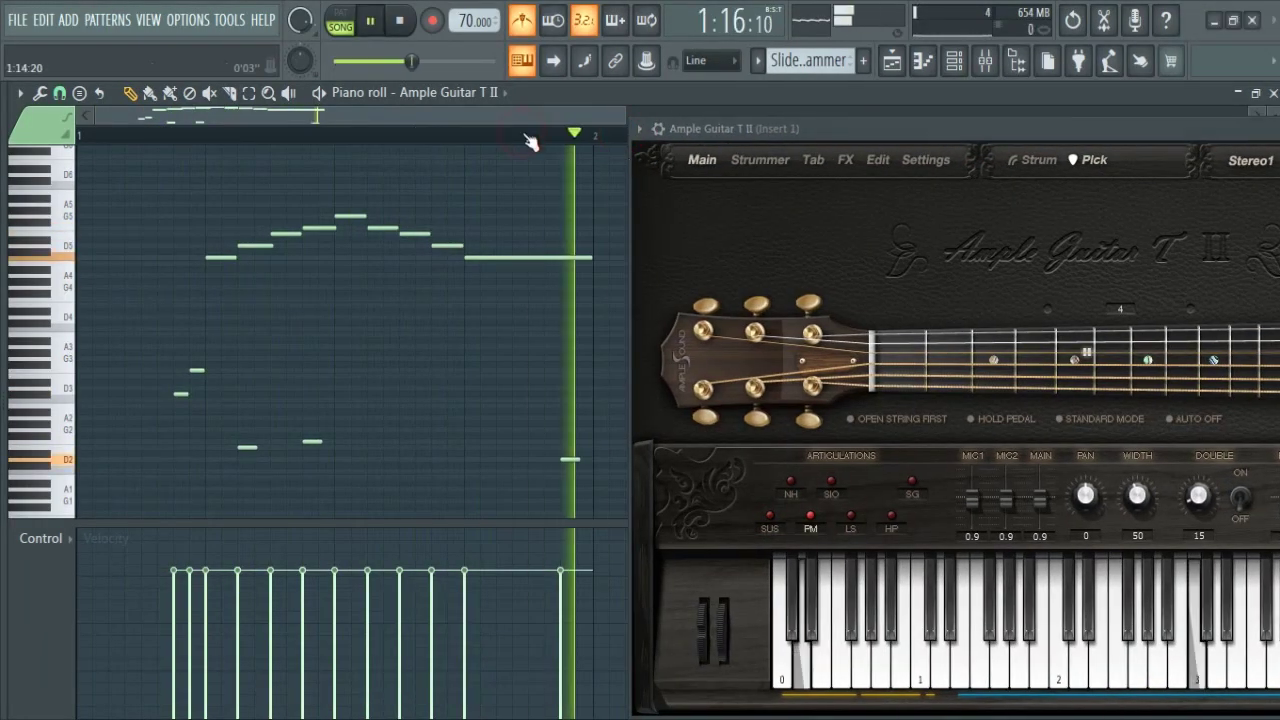
left_click(570, 460)
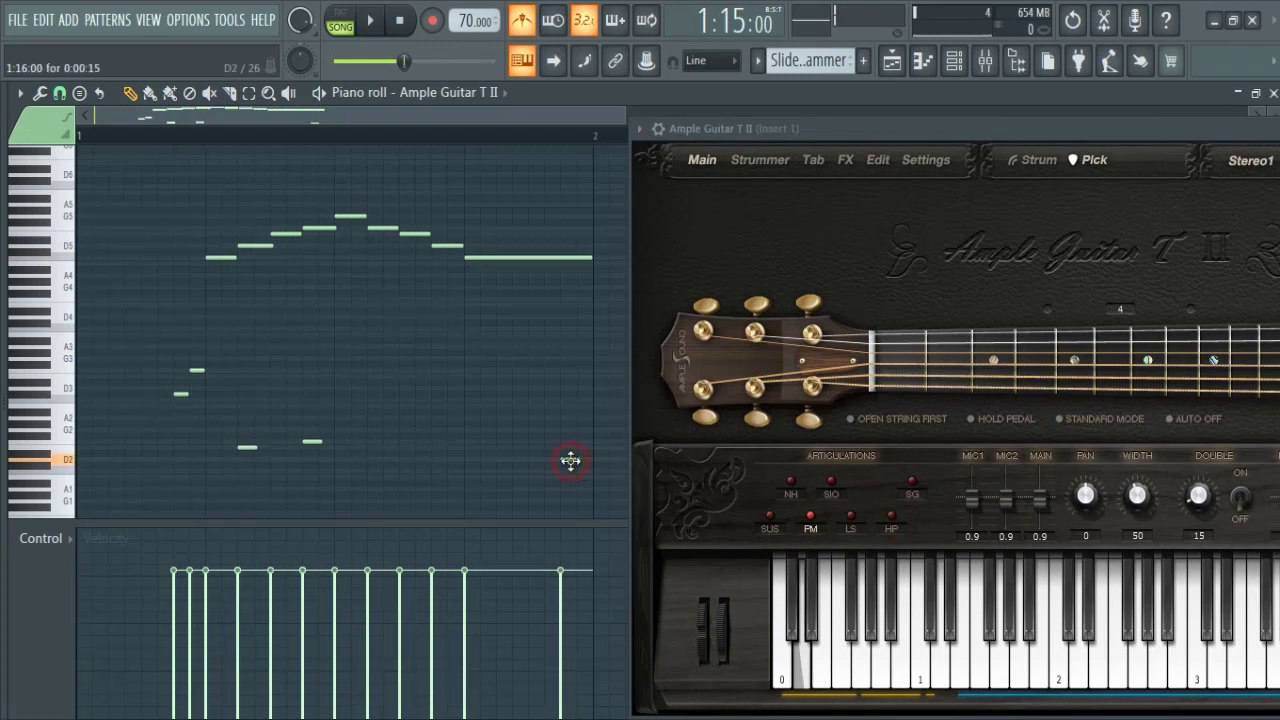
left_click_drag(570, 460, 569, 452)
Play the passage from 1:03:00 in song mode, then in pattern mode, to hear the slide-out on the final C5.
left_click(148, 134)
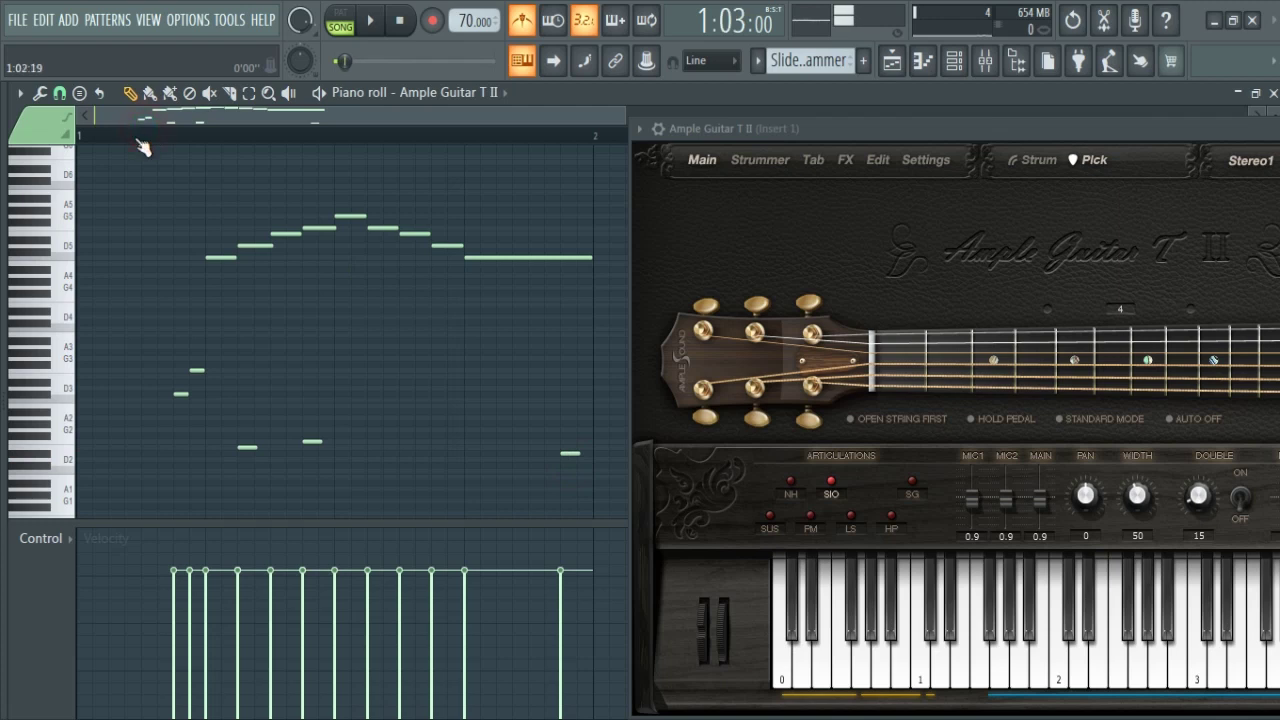
key("space")
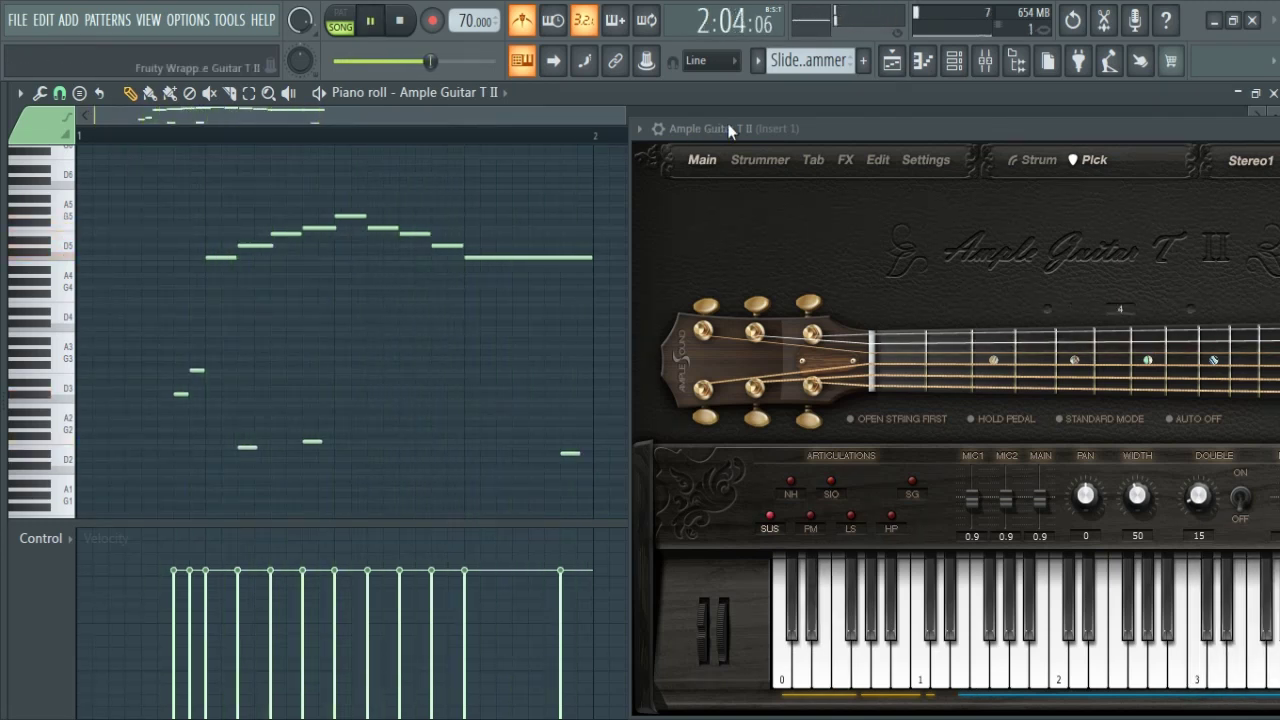
key("space")
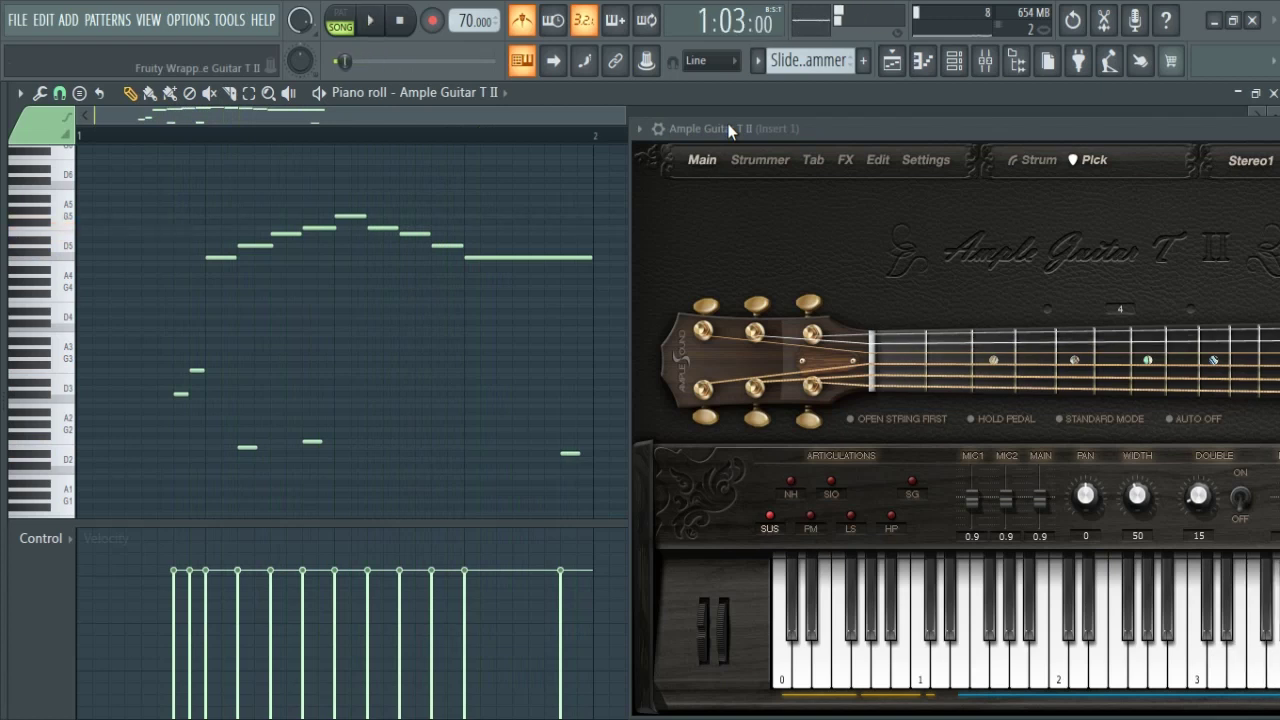
left_click(132, 141)
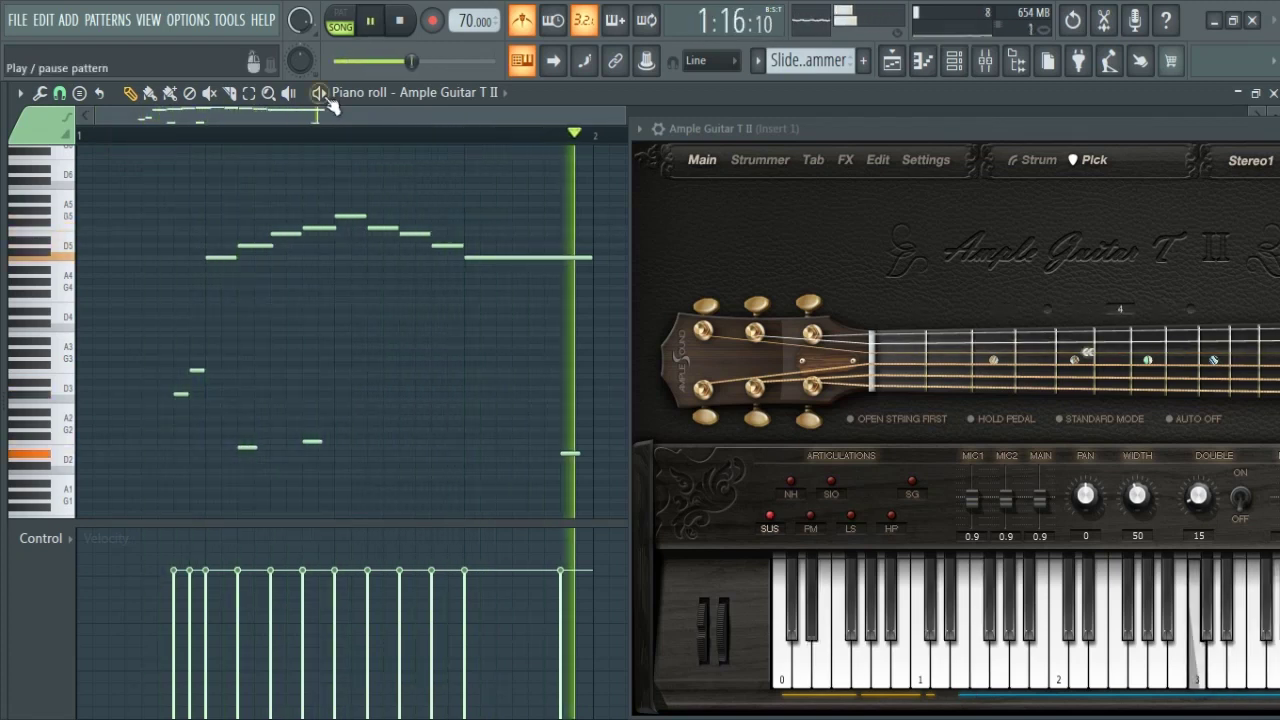
left_click(340, 20)
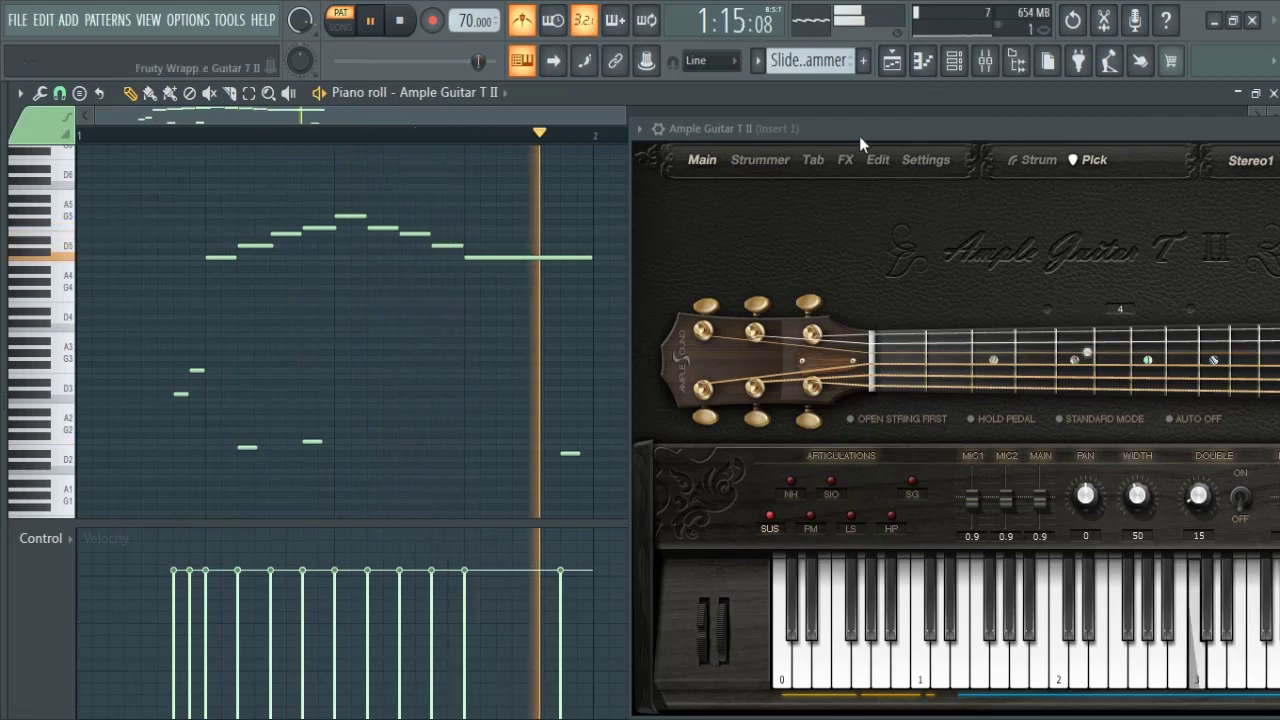
key("space")
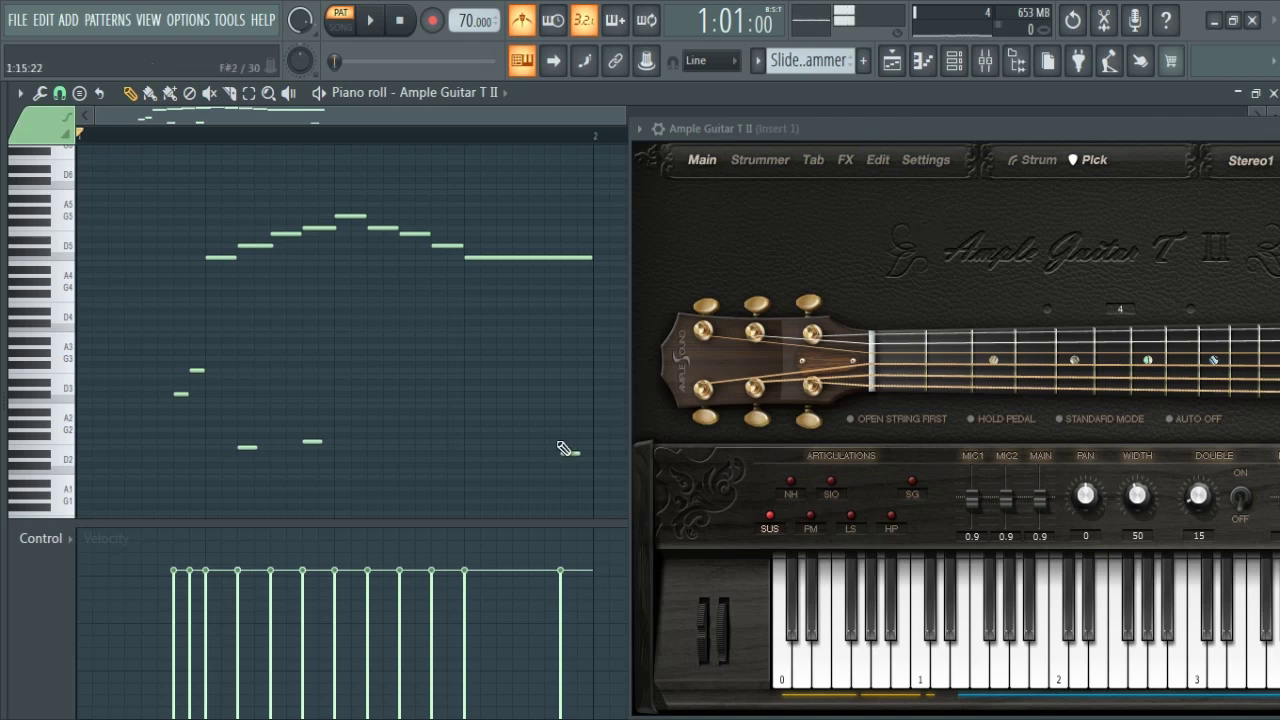
Move the D#2 keyswitch note to 1:13:00, beneath the start of the final C5, and play the passage from 1:04:00.
left_click_drag(568, 453, 471, 452)
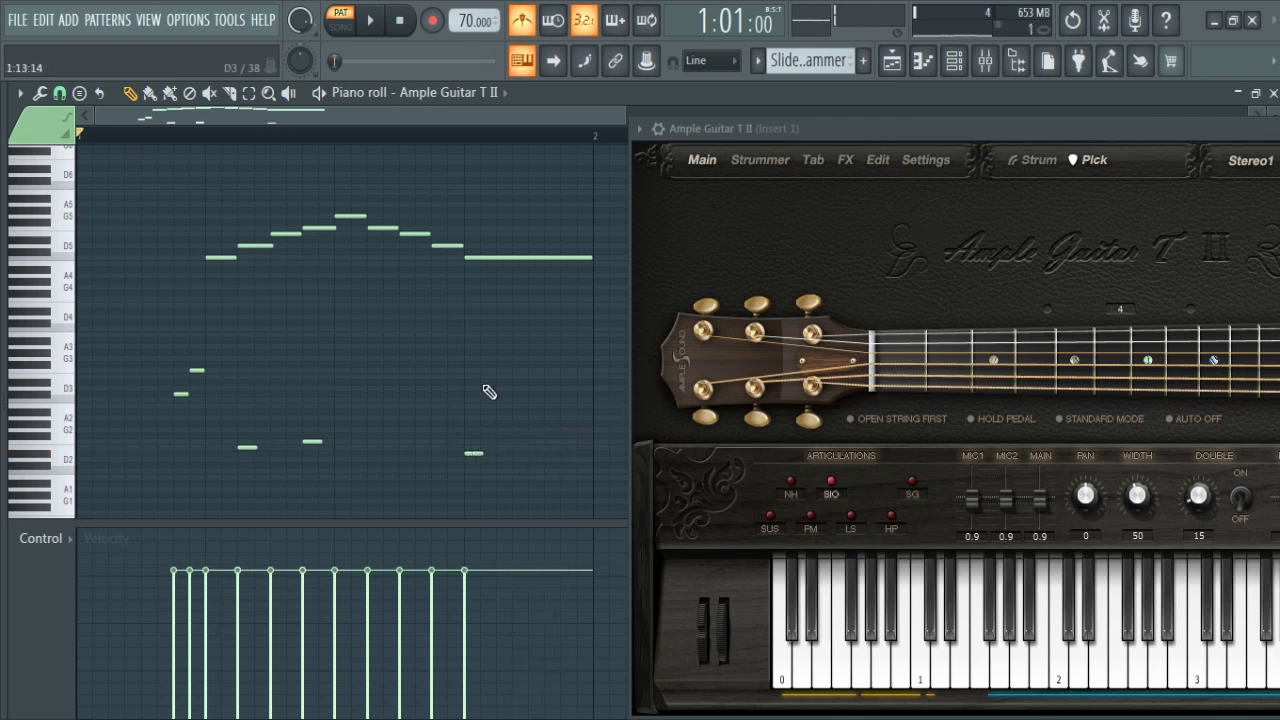
left_click(171, 132)
key("space")
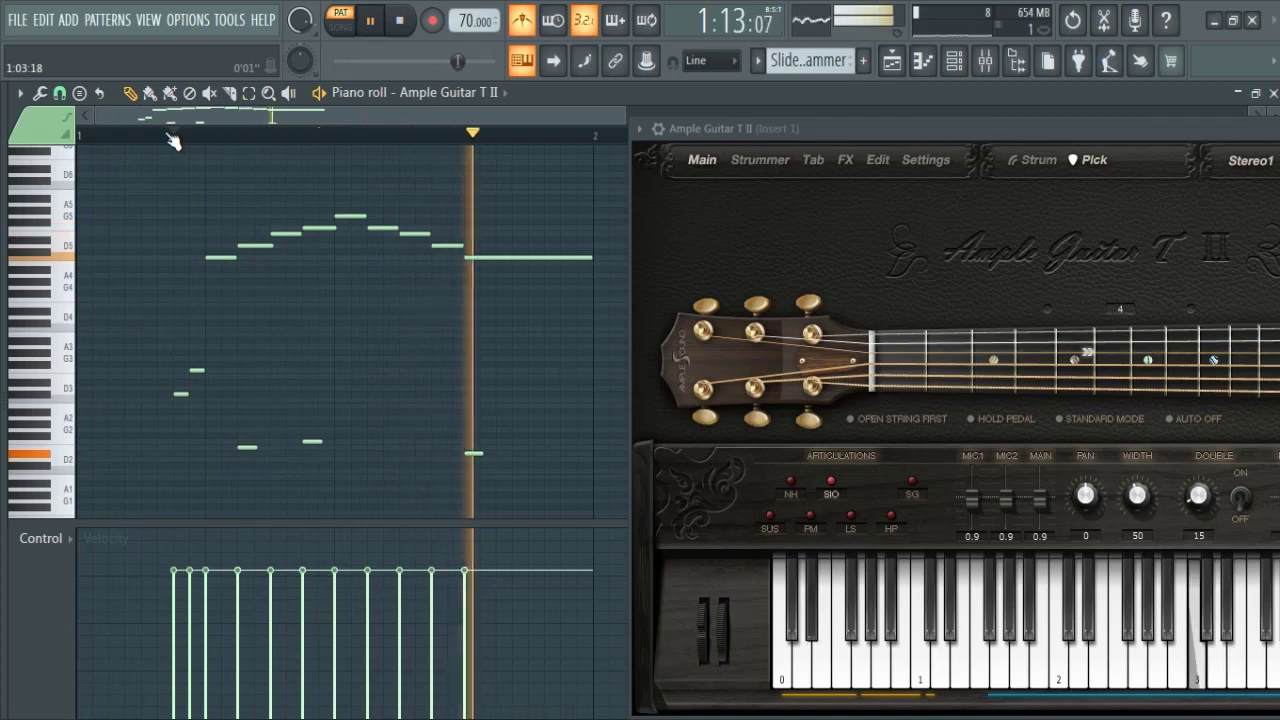
key("space")
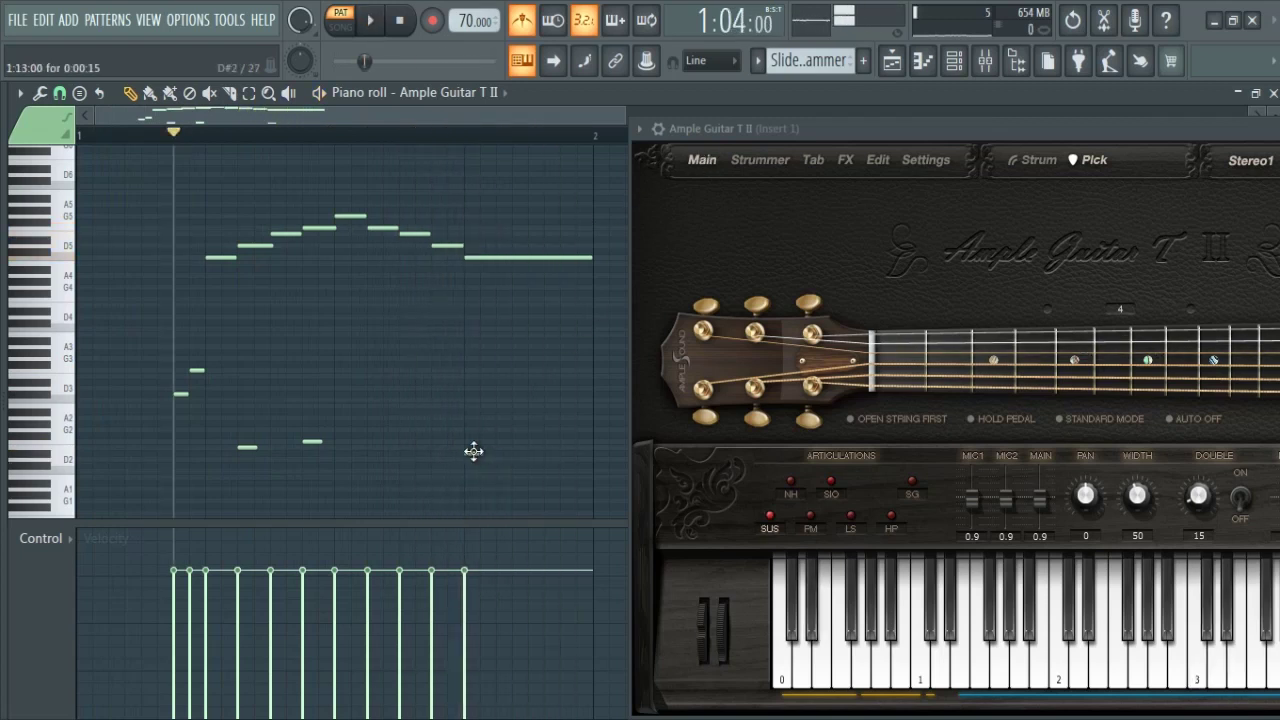
Remove the E2 keyswitch note at 1:06:00 and put it back in the same place.
right_click(248, 446)
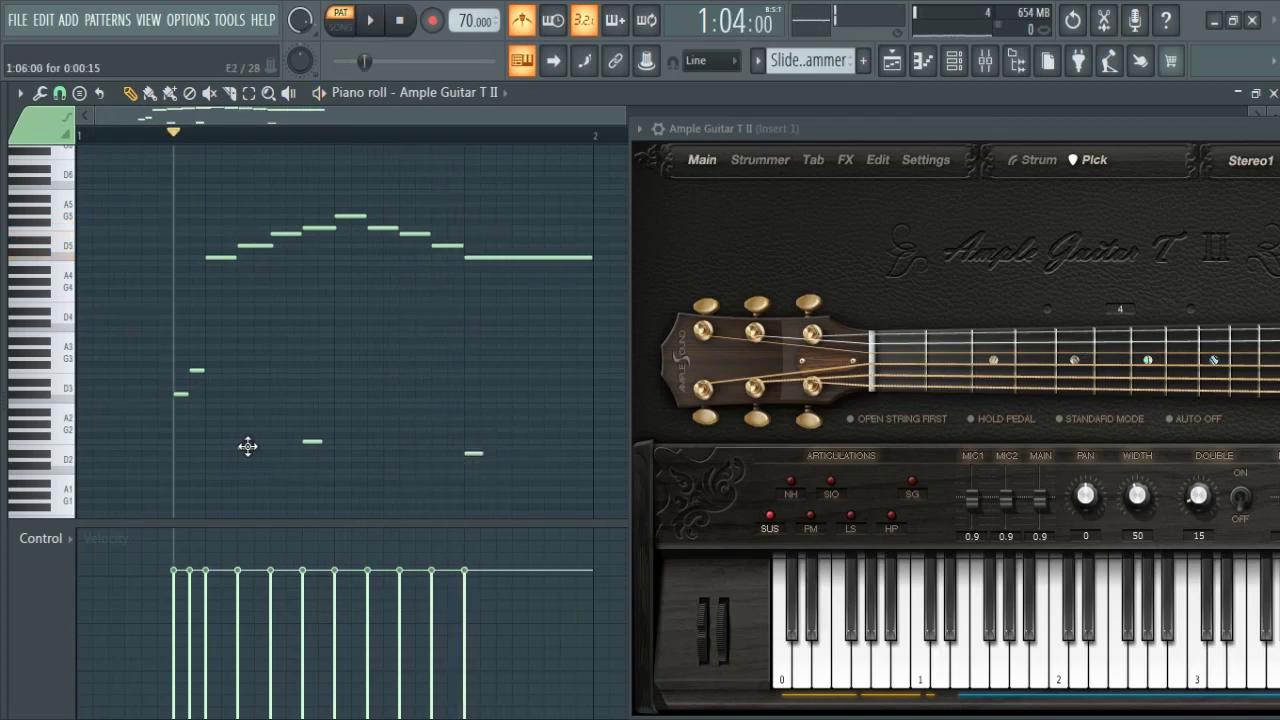
left_click(248, 446)
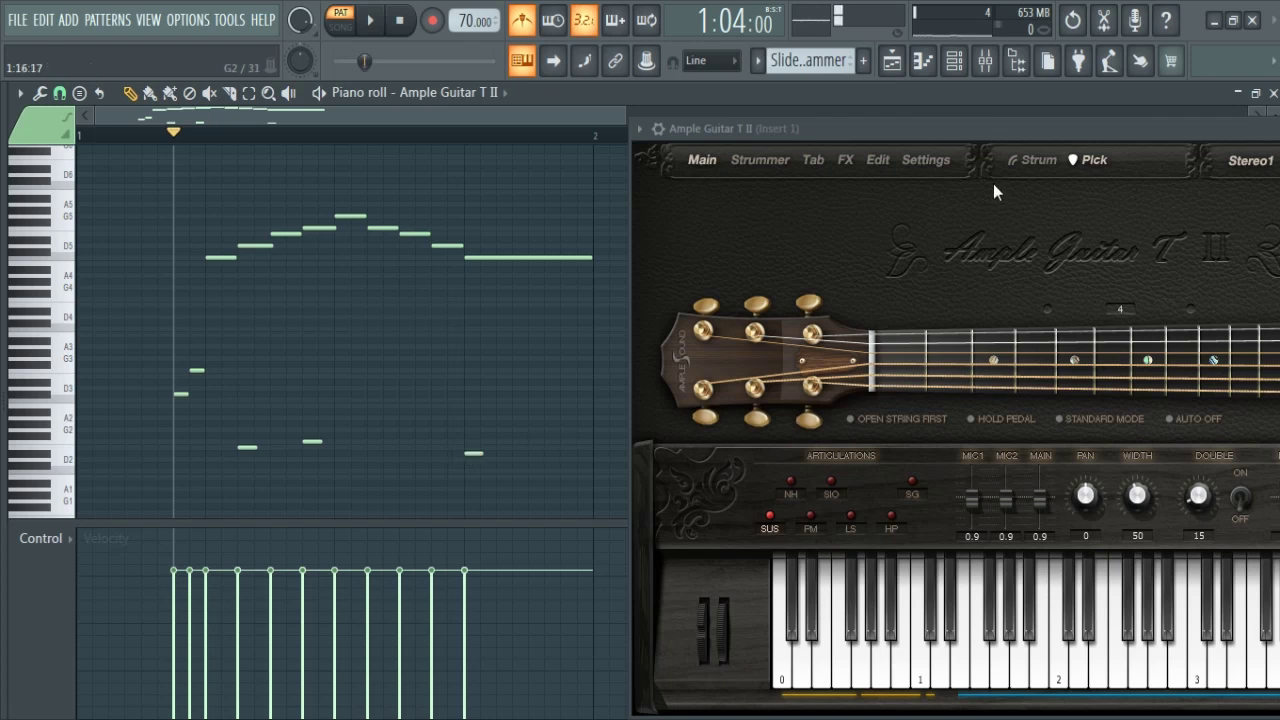
Set the song position to bar 2 in the playlist and open the Bending and Vibrato pattern for editing.
left_click(892, 61)
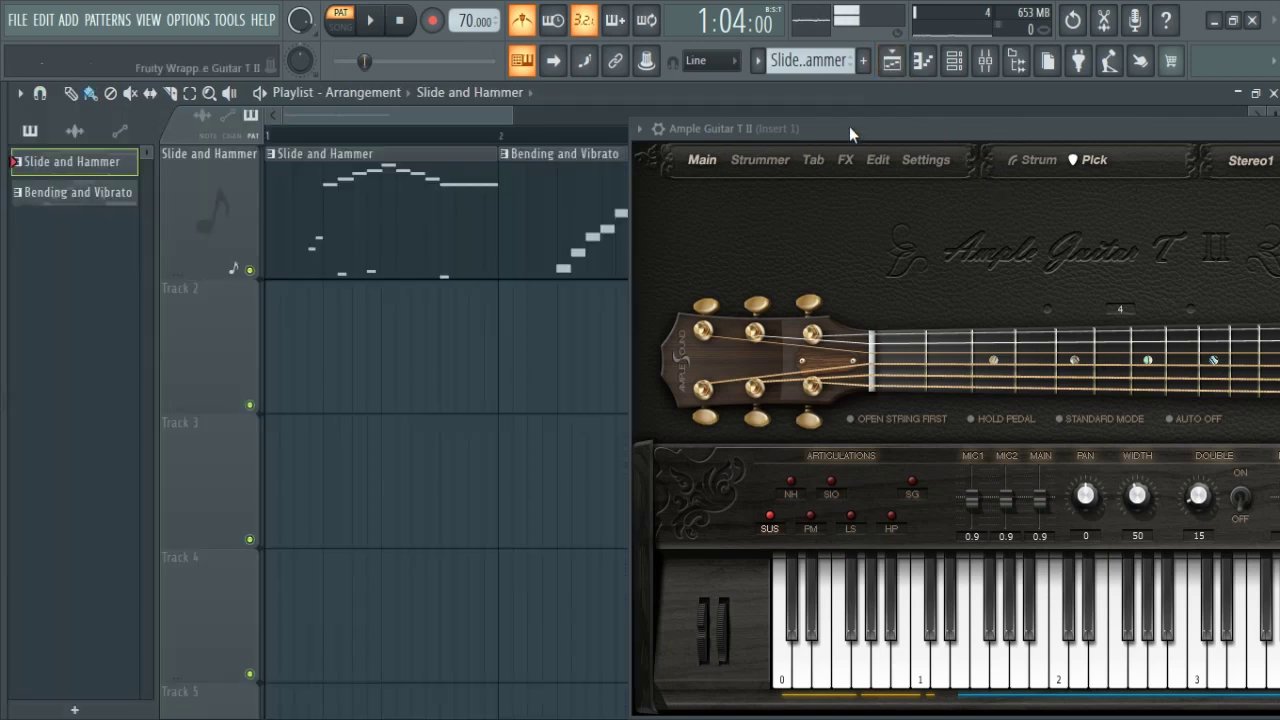
left_click(500, 135)
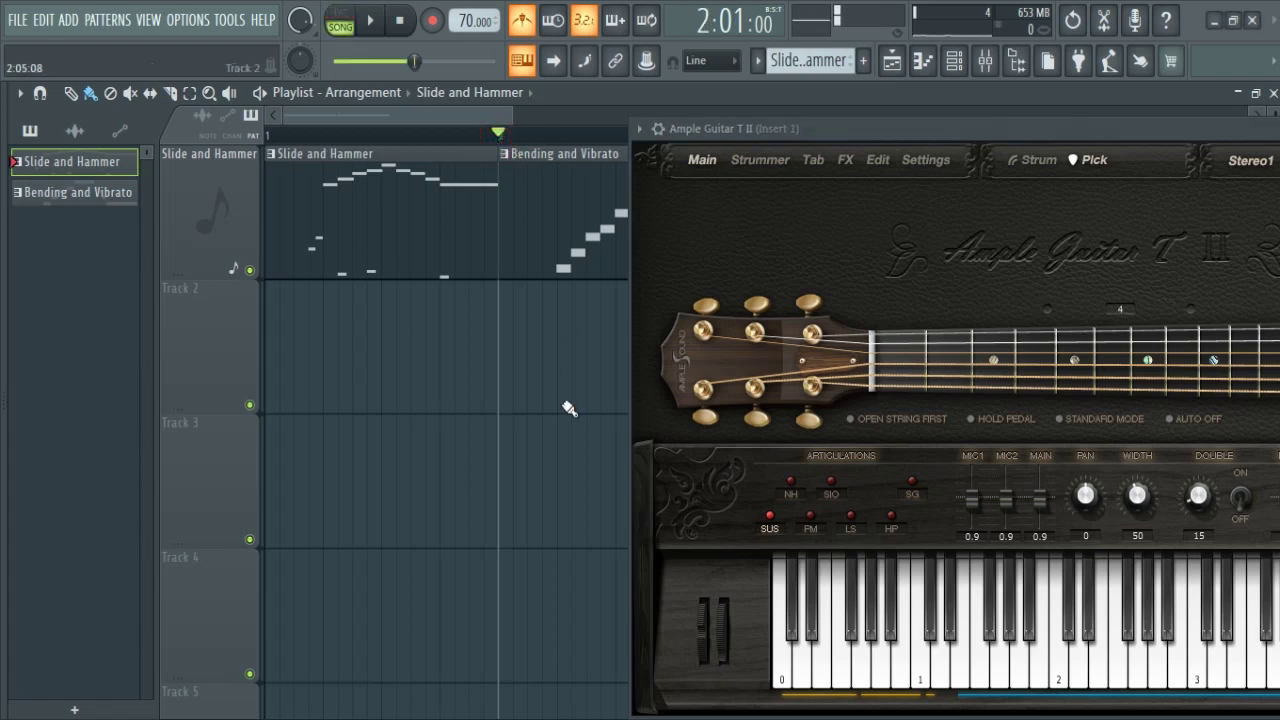
double_click(570, 247)
Bring the guitar's vibrato wheel and pitch bender into view, examine both, and pull the pitch bender down.
left_click_drag(803, 128, 624, 127)
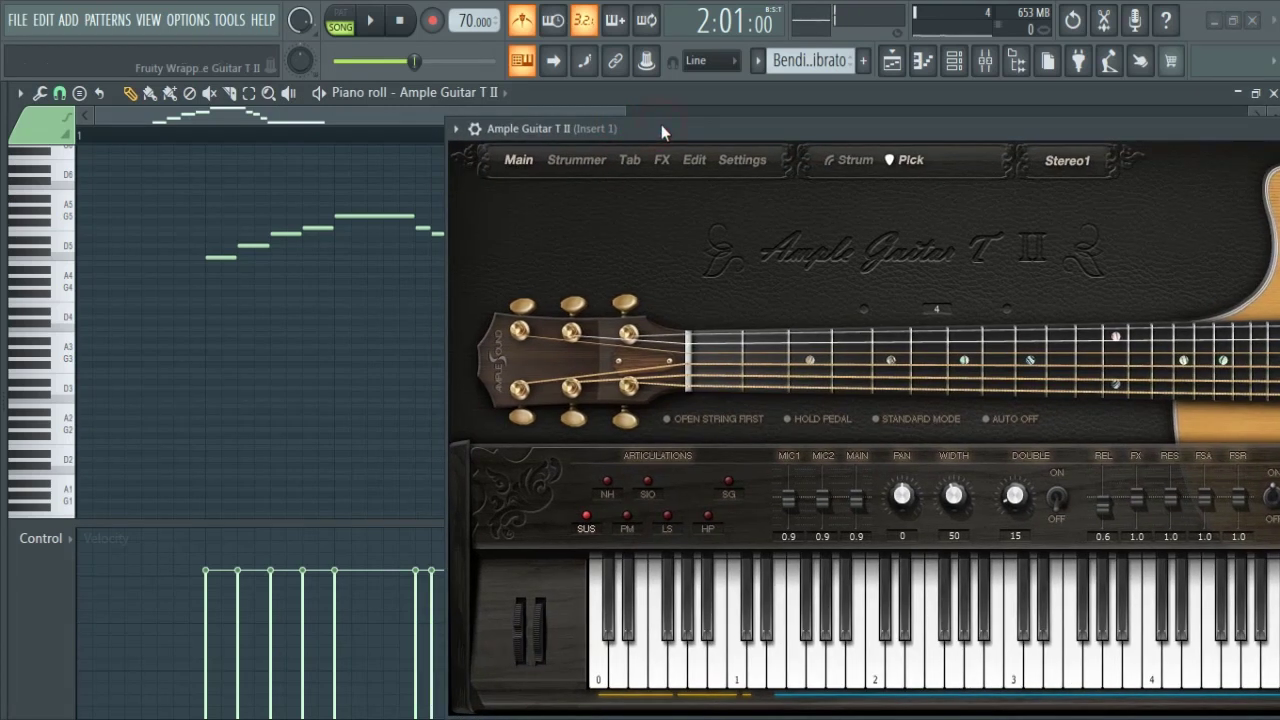
left_click_drag(661, 124, 641, 121)
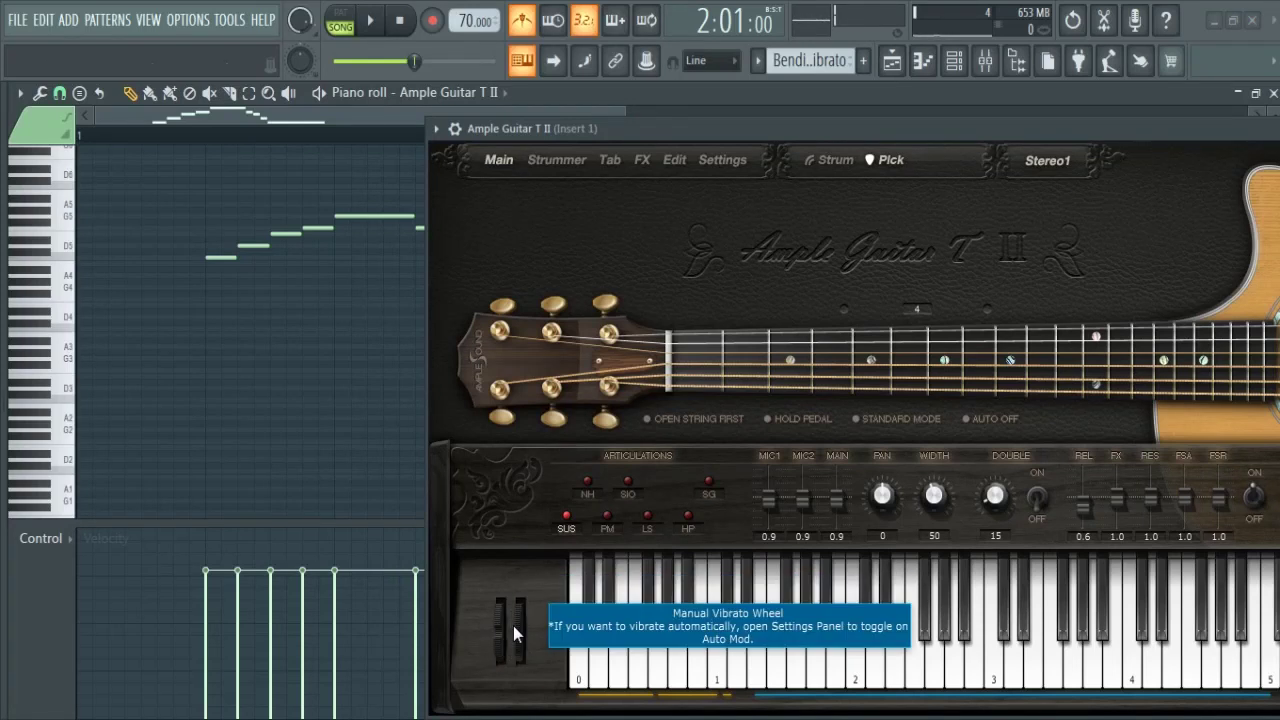
left_click_drag(731, 129, 556, 103)
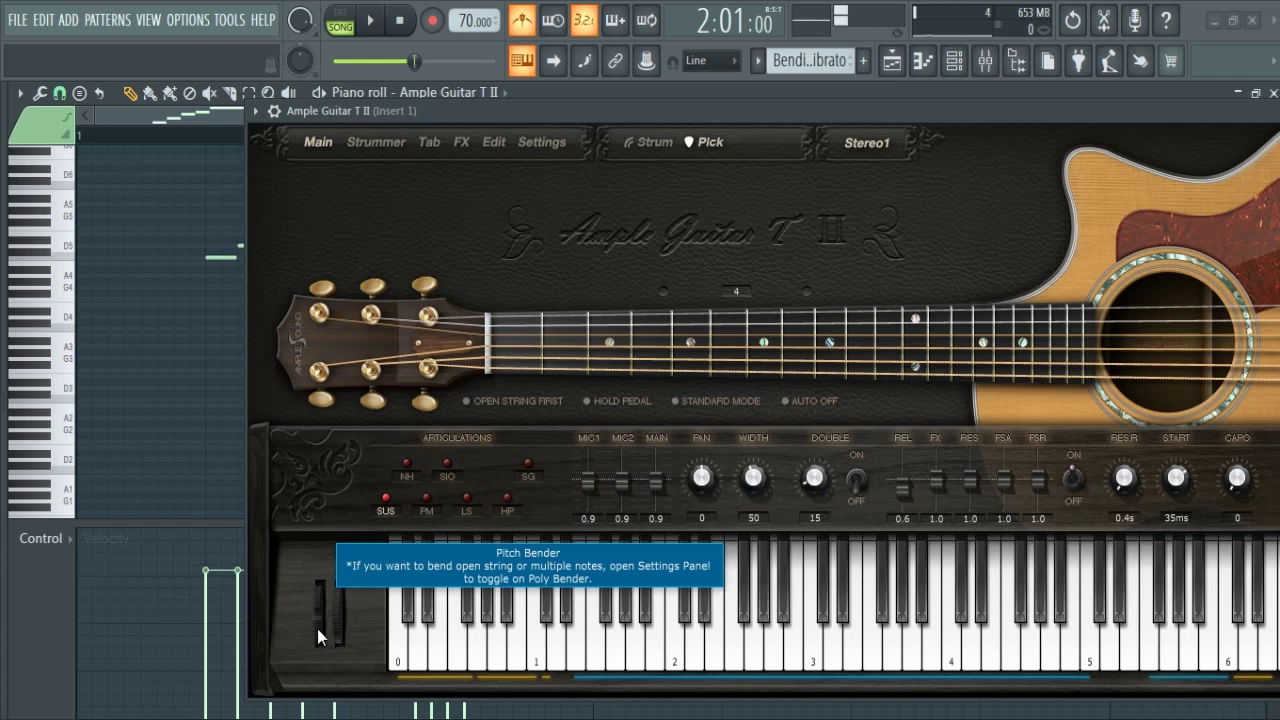
mouse_move(317, 628)
left_mouse_down()
mouse_move(310, 579)
mouse_move(320, 661)
left_mouse_up()
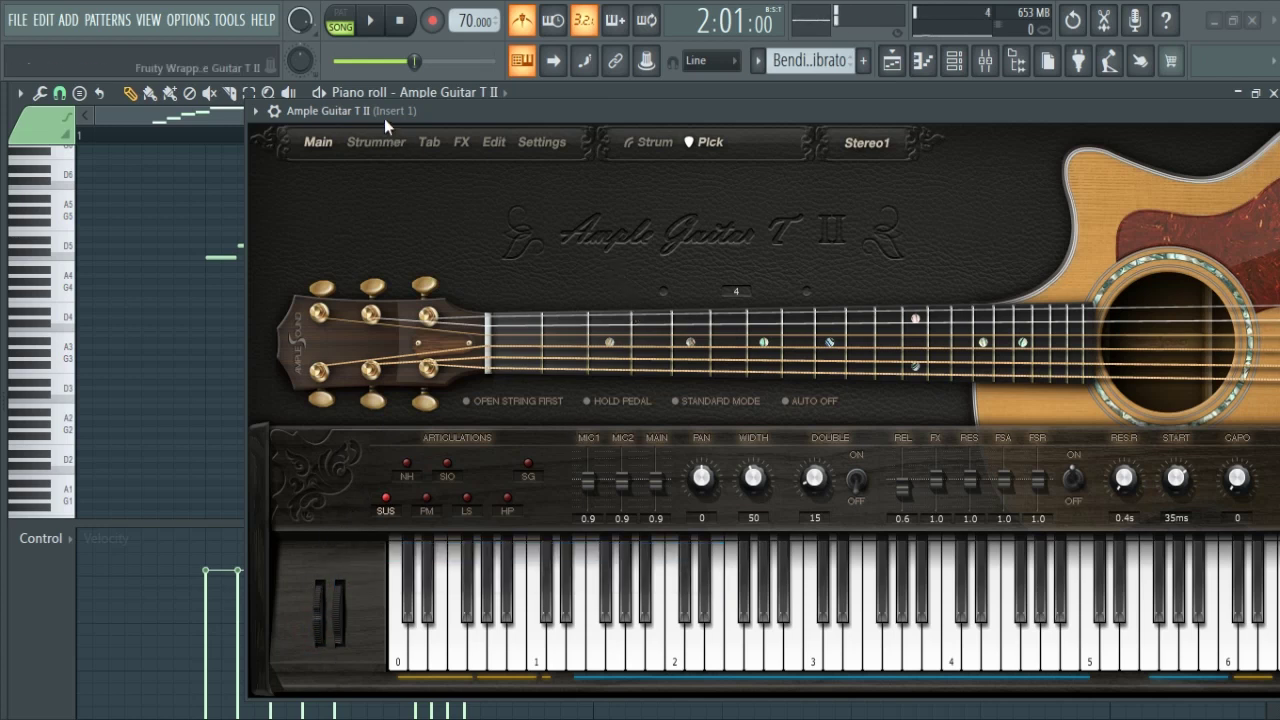
Open the events of the last tweaked parameter, M-Pitch Bend, for editing in the piano roll.
left_click_drag(384, 118, 362, 136)
left_click(200, 20)
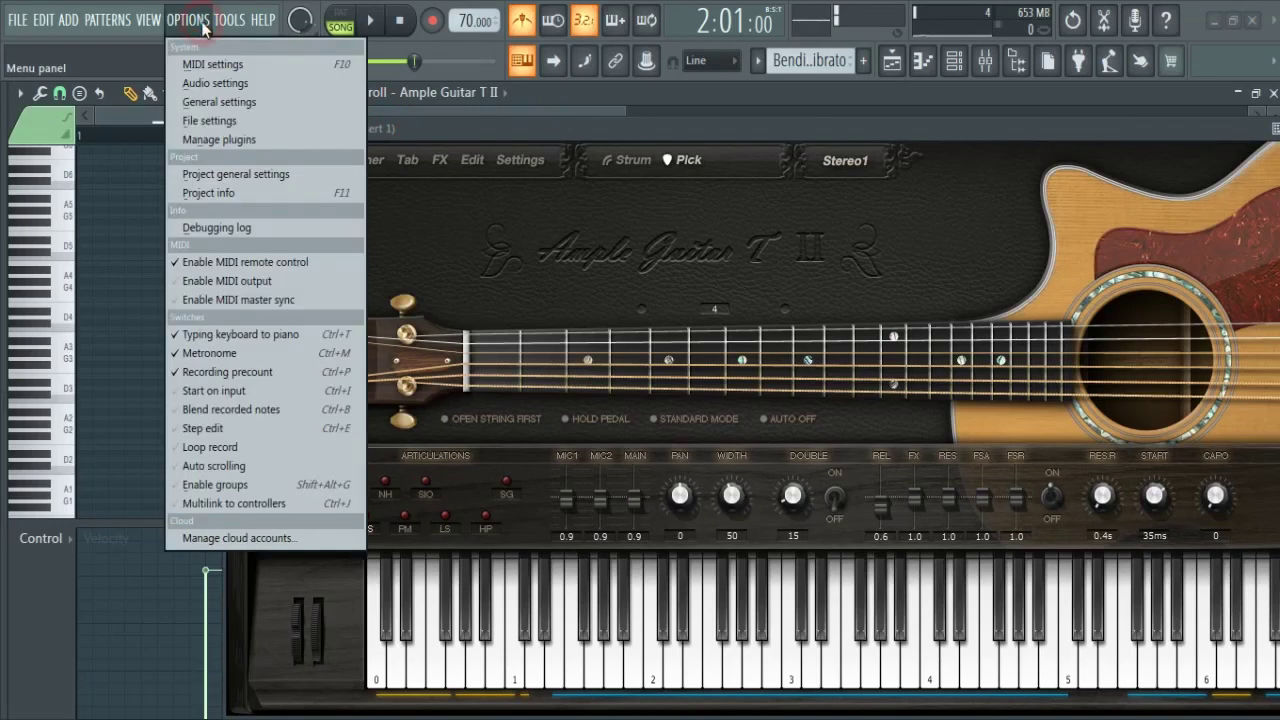
mouse_move(224, 22)
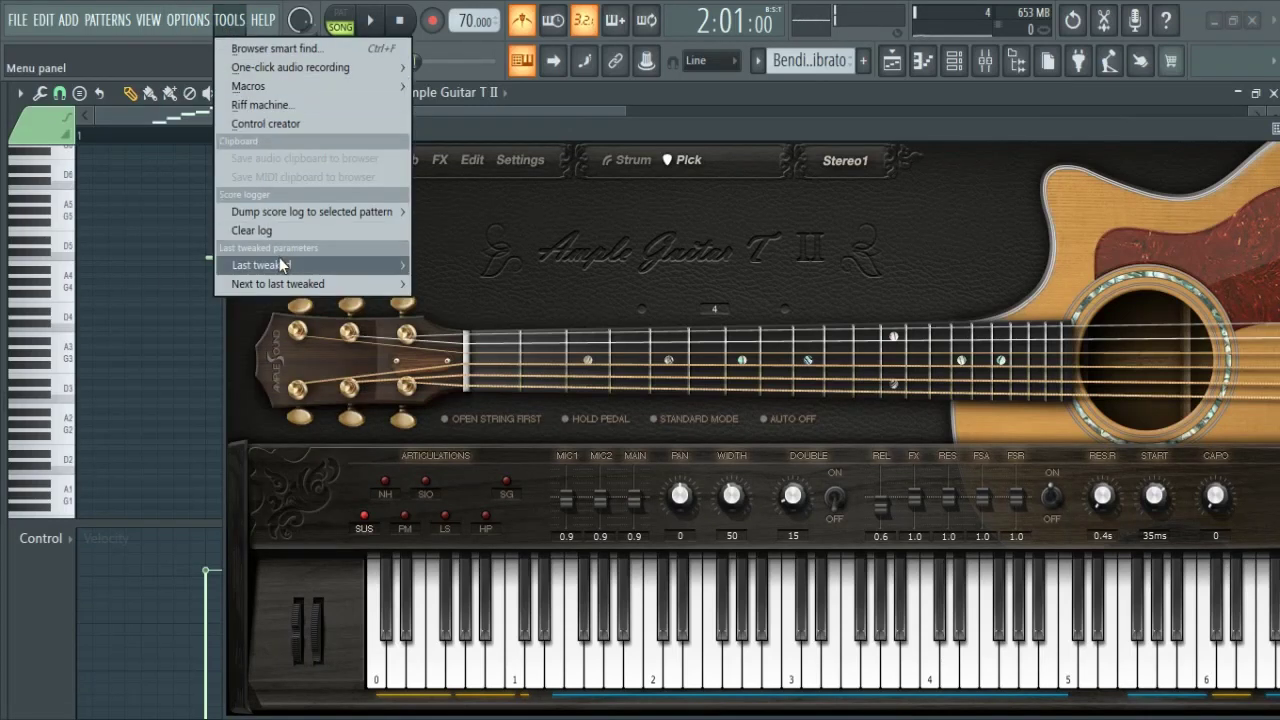
mouse_move(284, 266)
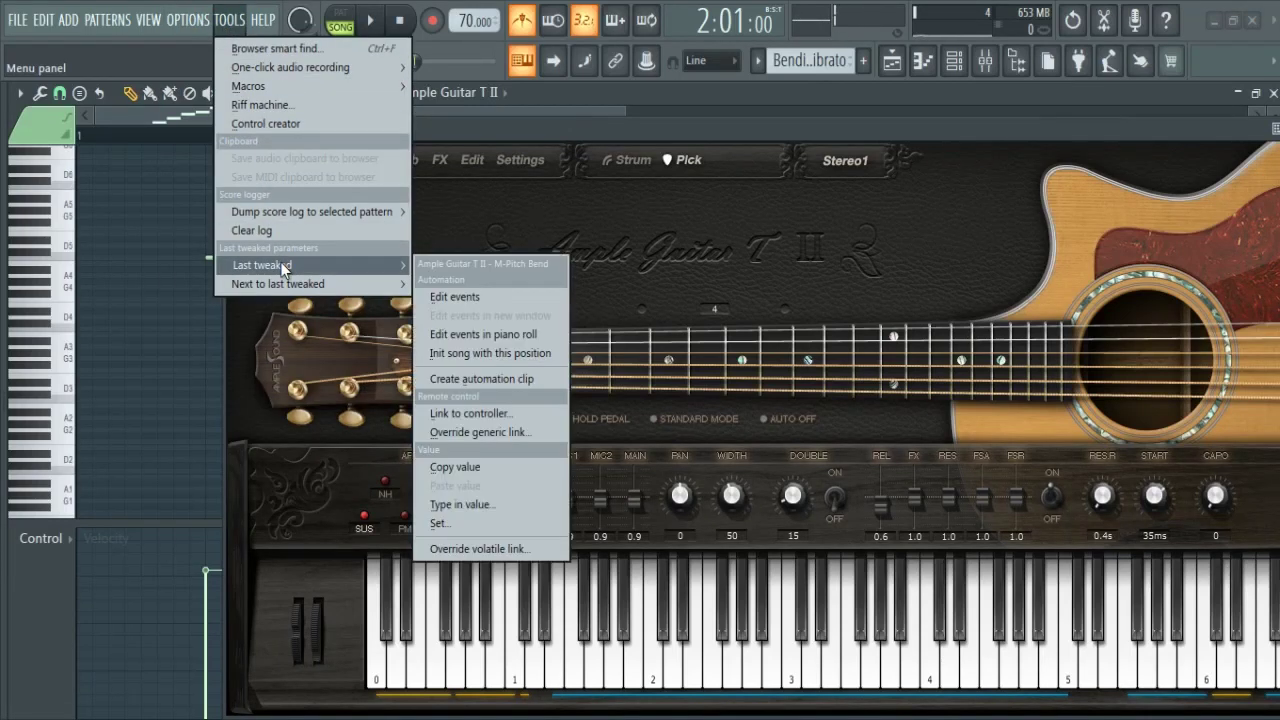
left_click(507, 345)
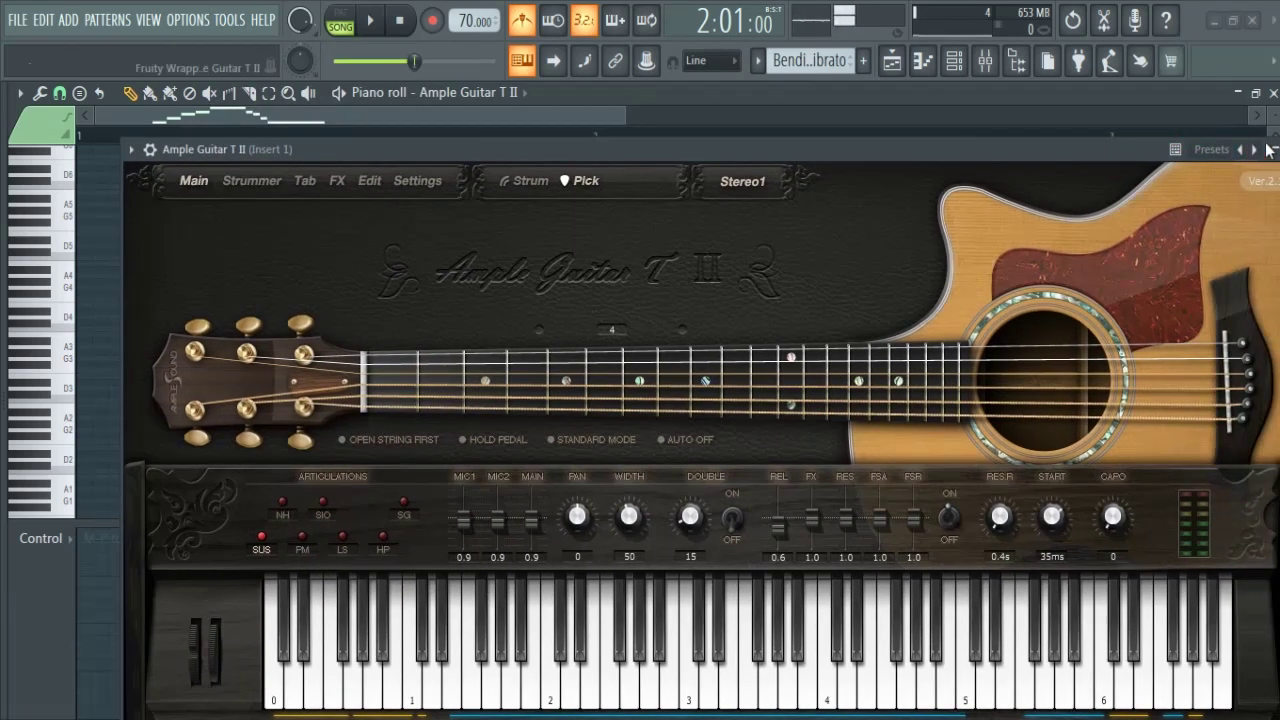
Minimize the guitar window and set a flat M-Pitch Bend event at mid-level from the start of the pattern.
left_click(1273, 149)
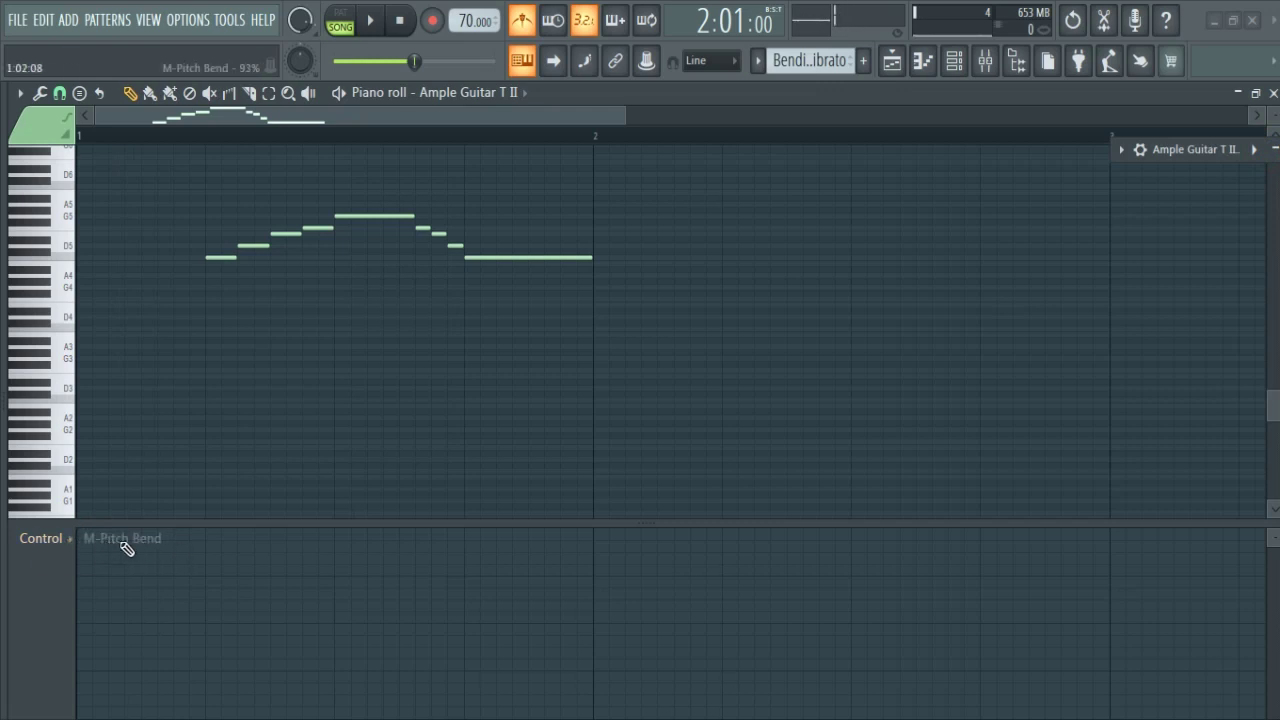
left_click(63, 540)
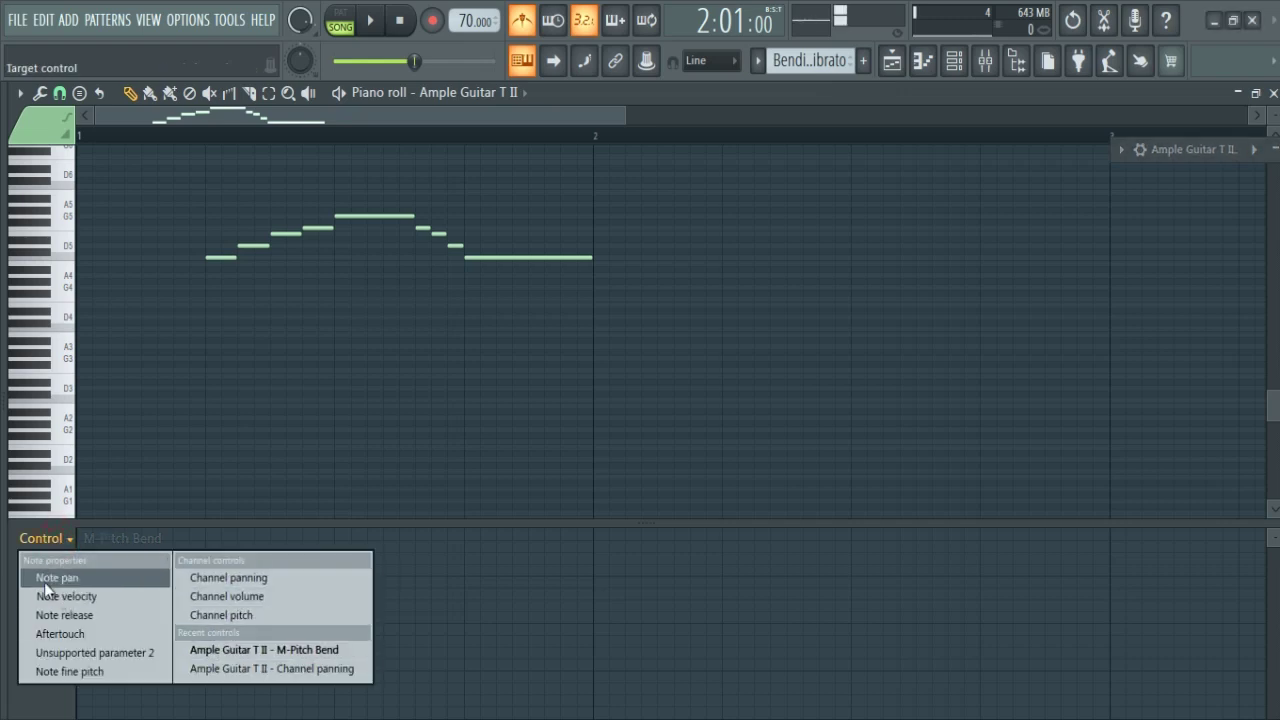
left_click(43, 538)
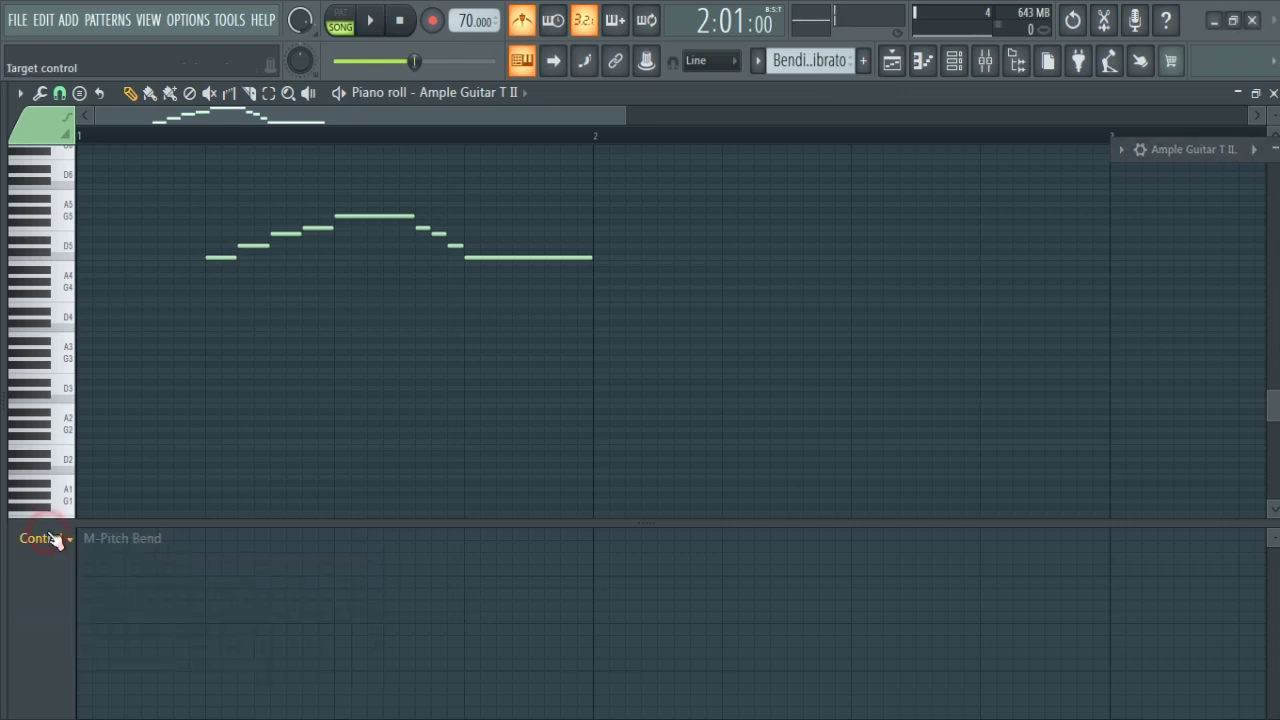
left_click(82, 623)
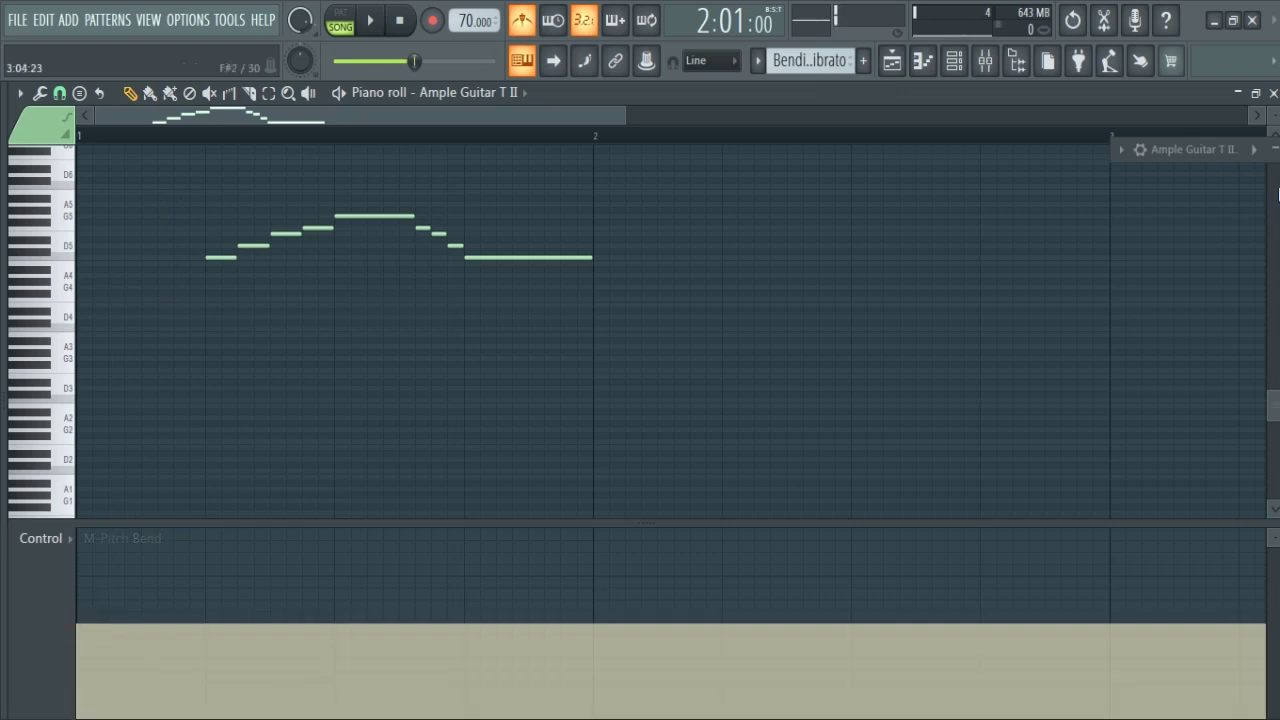
Restore the guitar window, test the pitch bender by pulling it all the way down, and minimize the window again.
left_click(1143, 146)
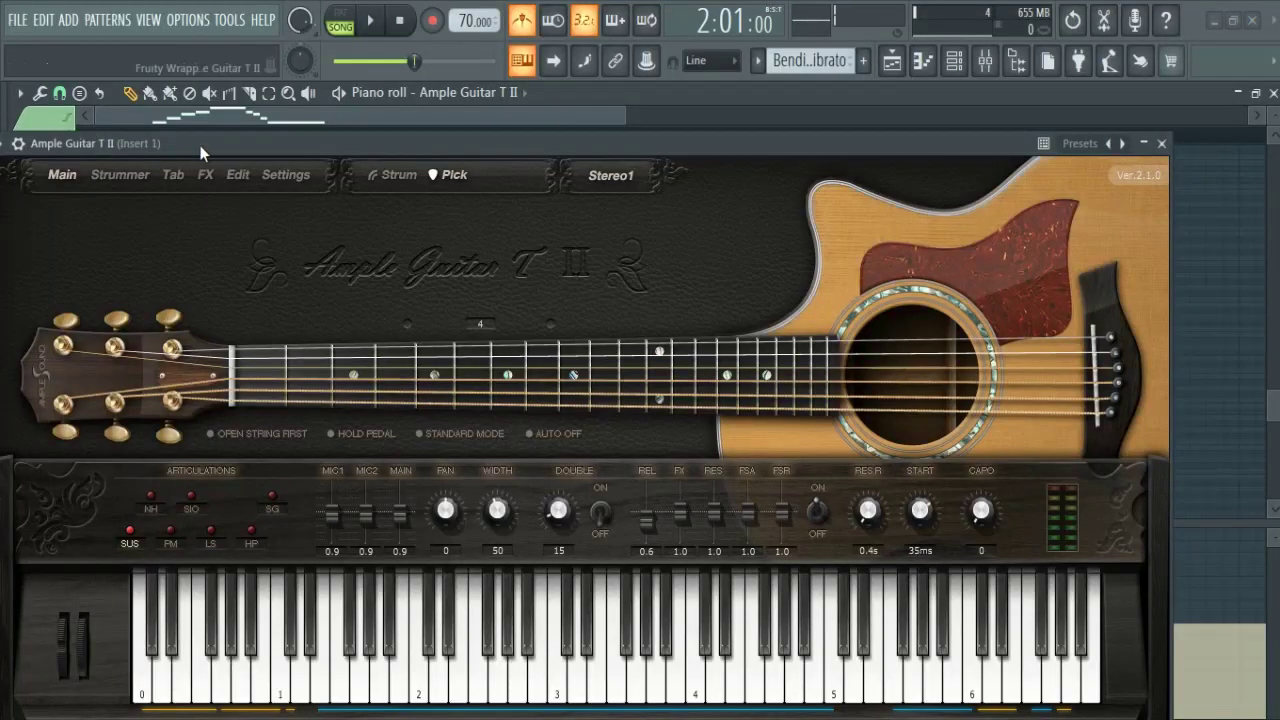
left_click_drag(203, 144, 235, 139)
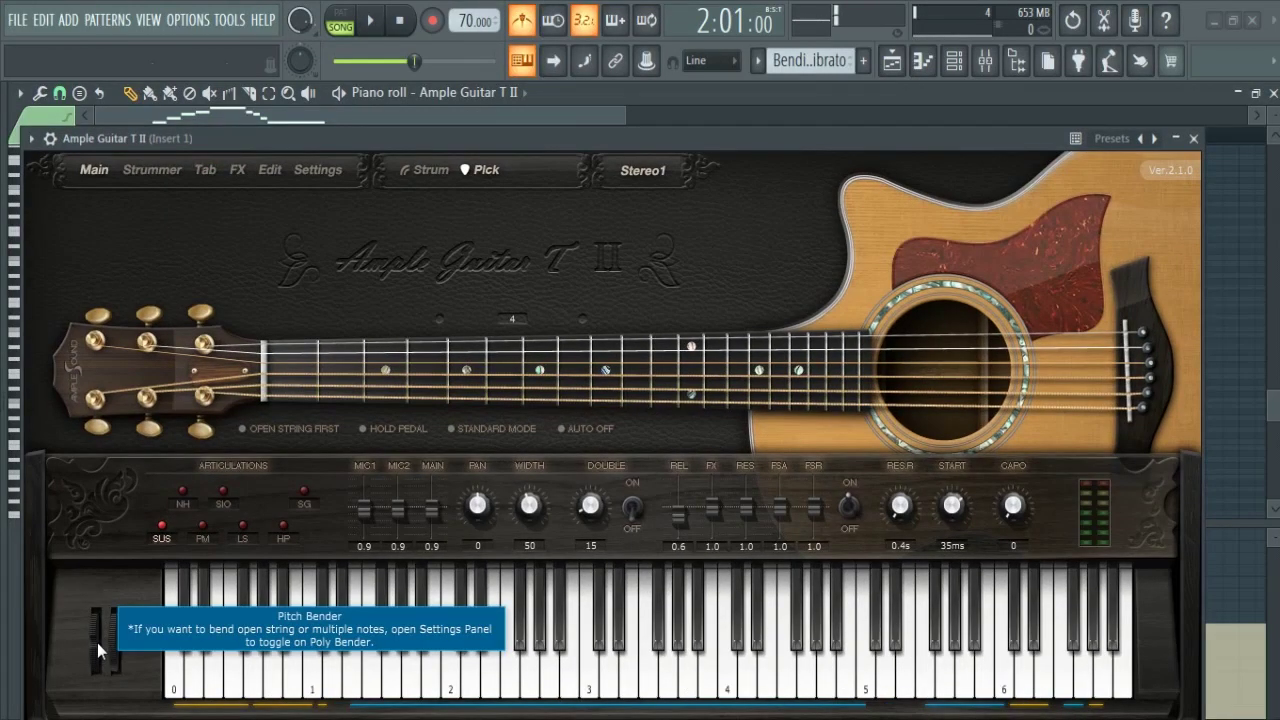
left_click_drag(97, 642, 104, 708)
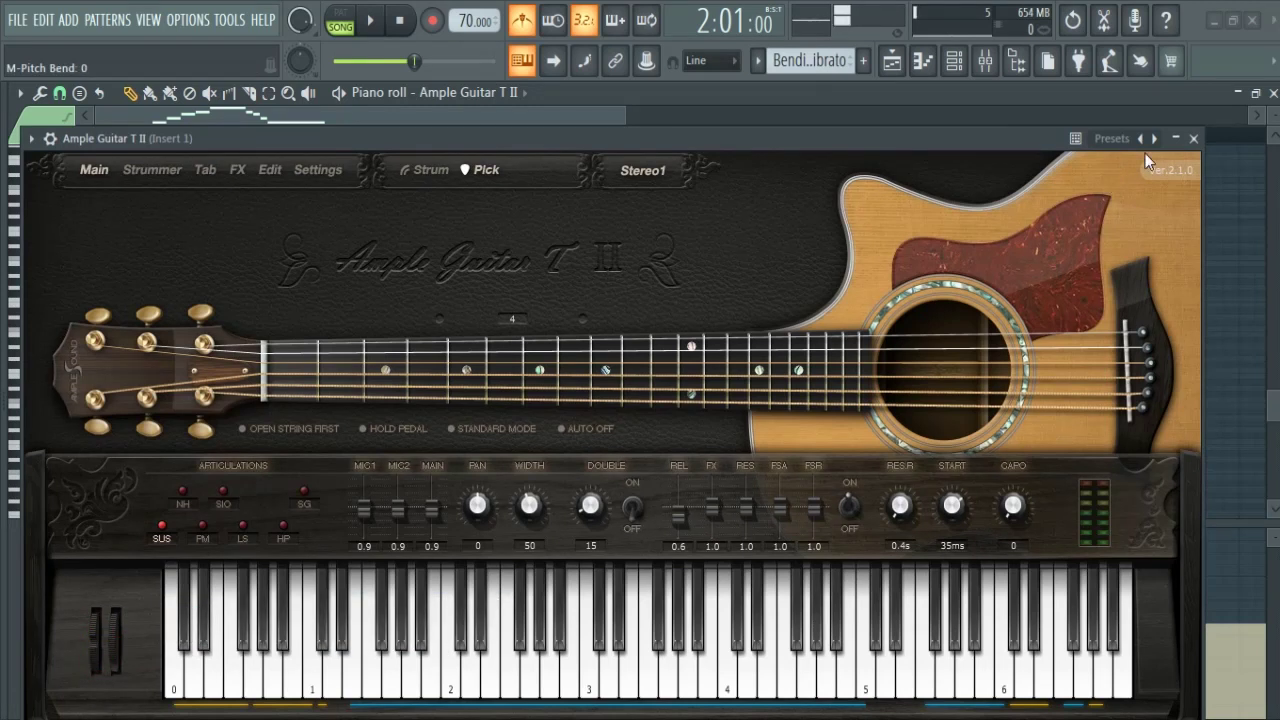
left_click(1176, 138)
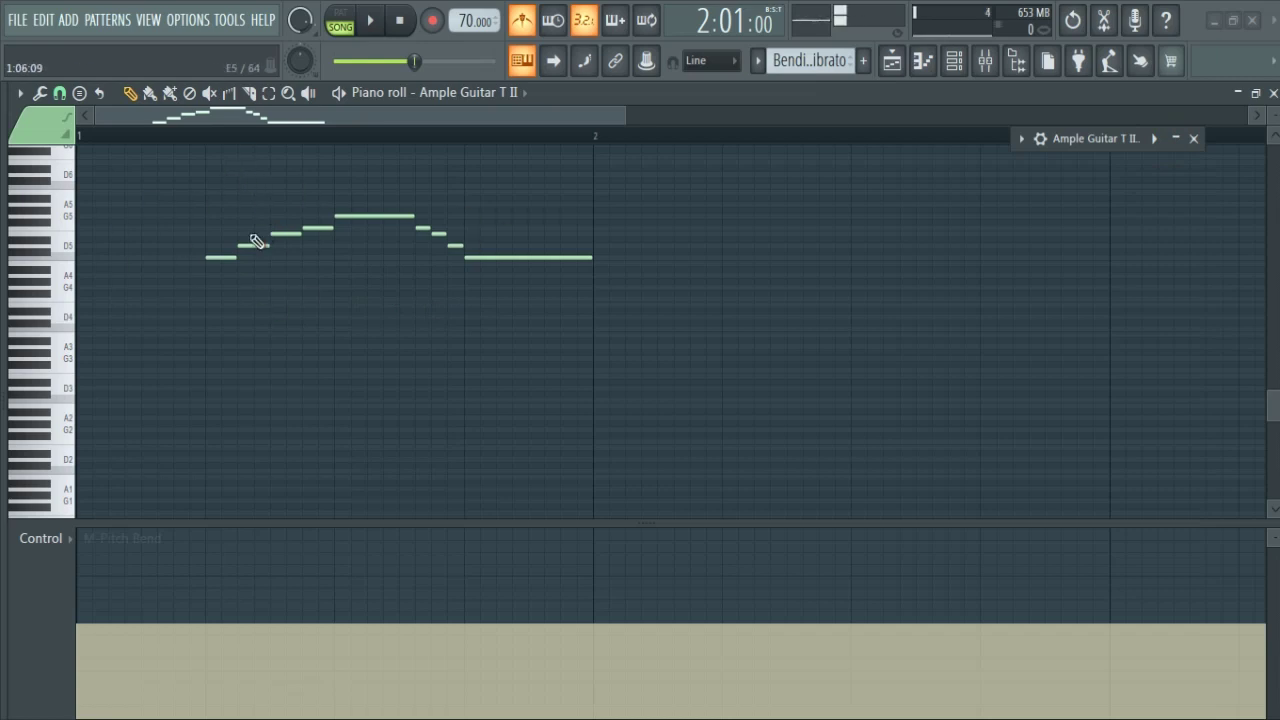
Play the Bending and Vibrato phrase from 2:04:00 and examine the notes around the long G5 up close.
left_click(177, 135)
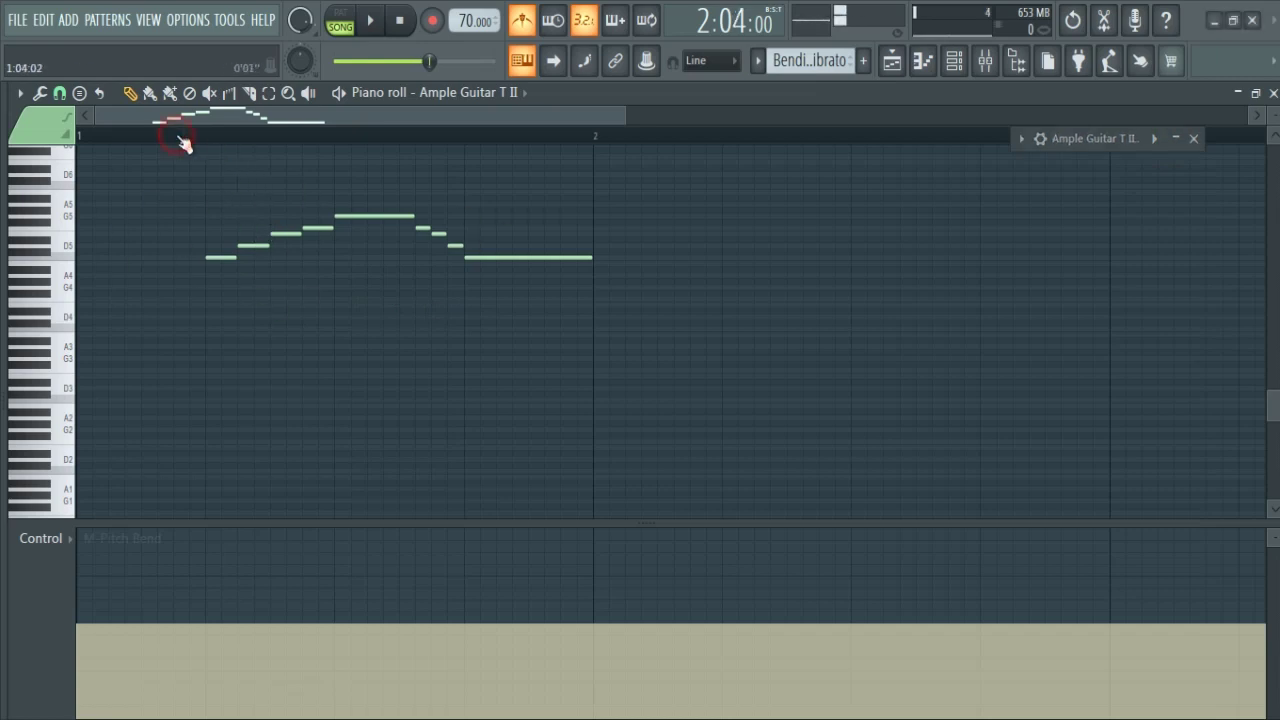
key("space")
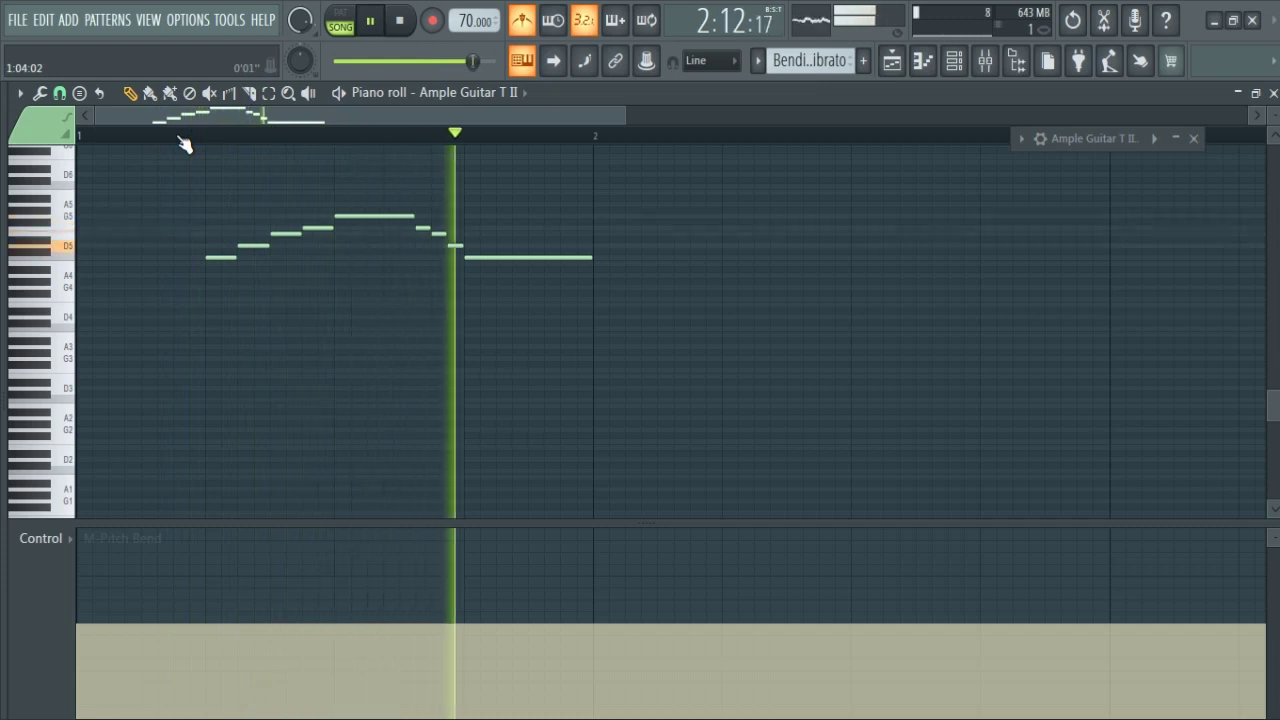
key("space")
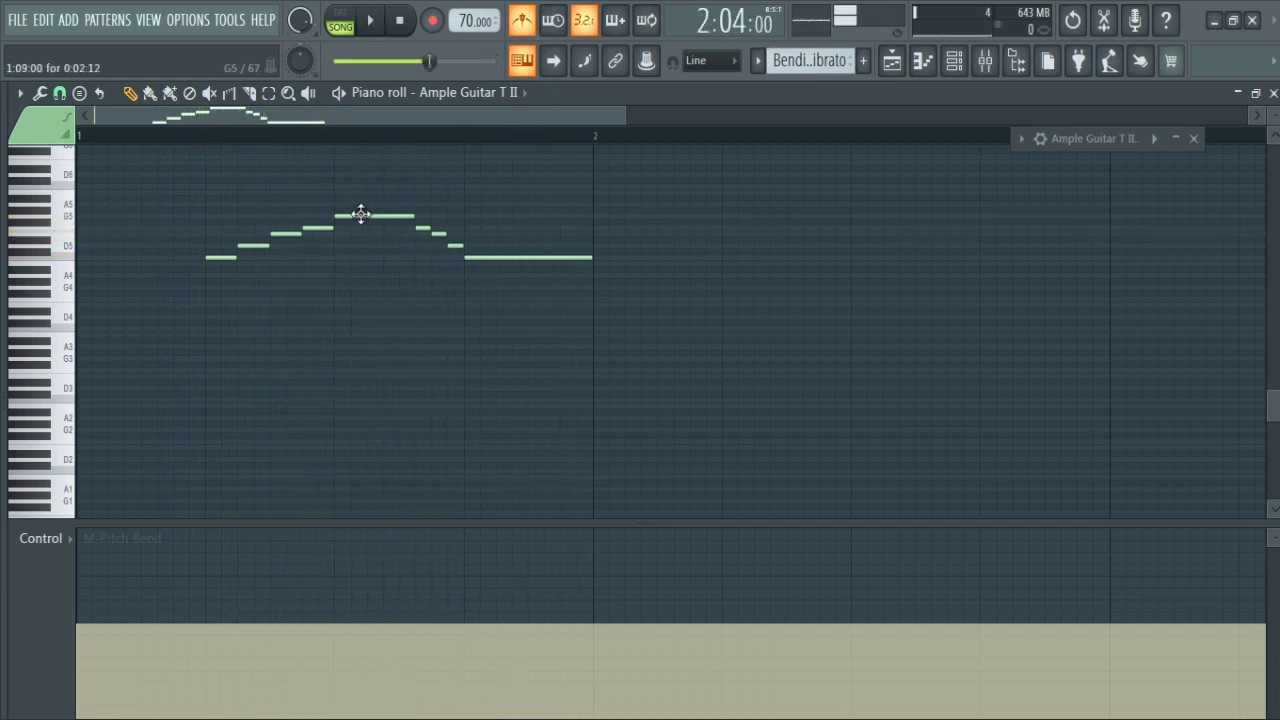
right_click(306, 188, "ctrl")
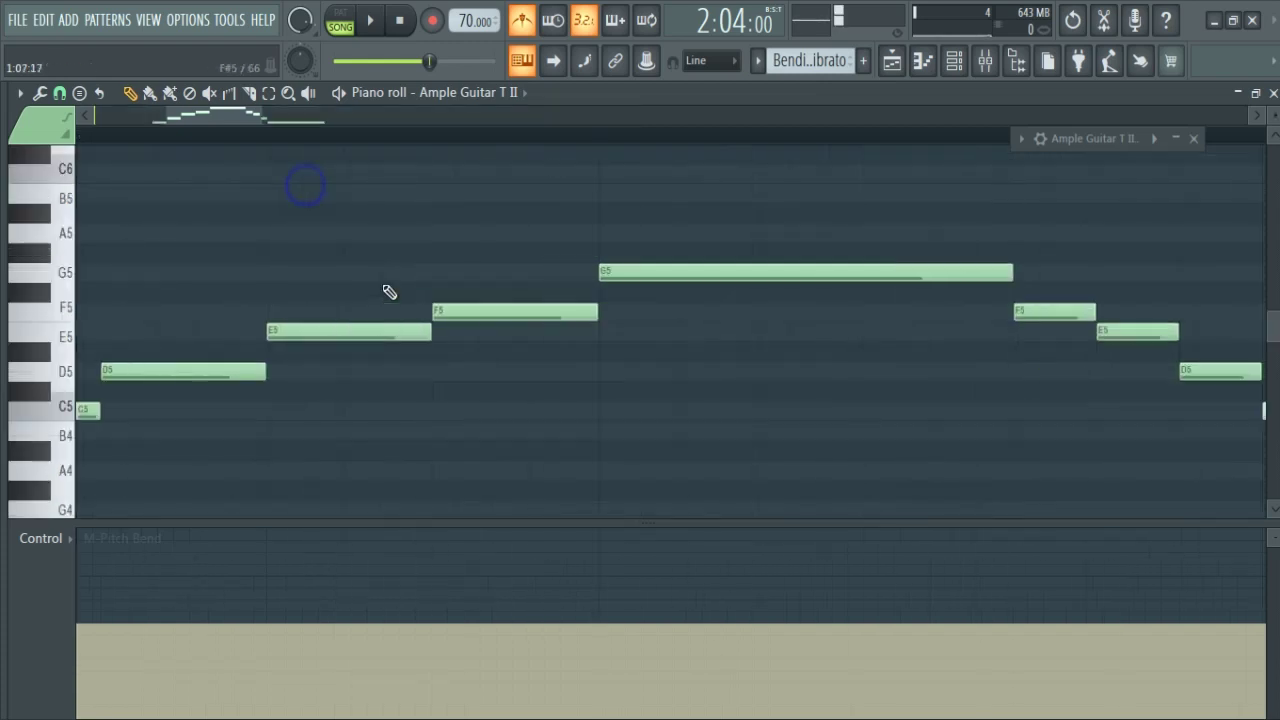
Ramp the M-Pitch Bend events up to 100% at the start of the long G5 and return them to mid-level at its end.
scroll(528, 291, "down", 5)
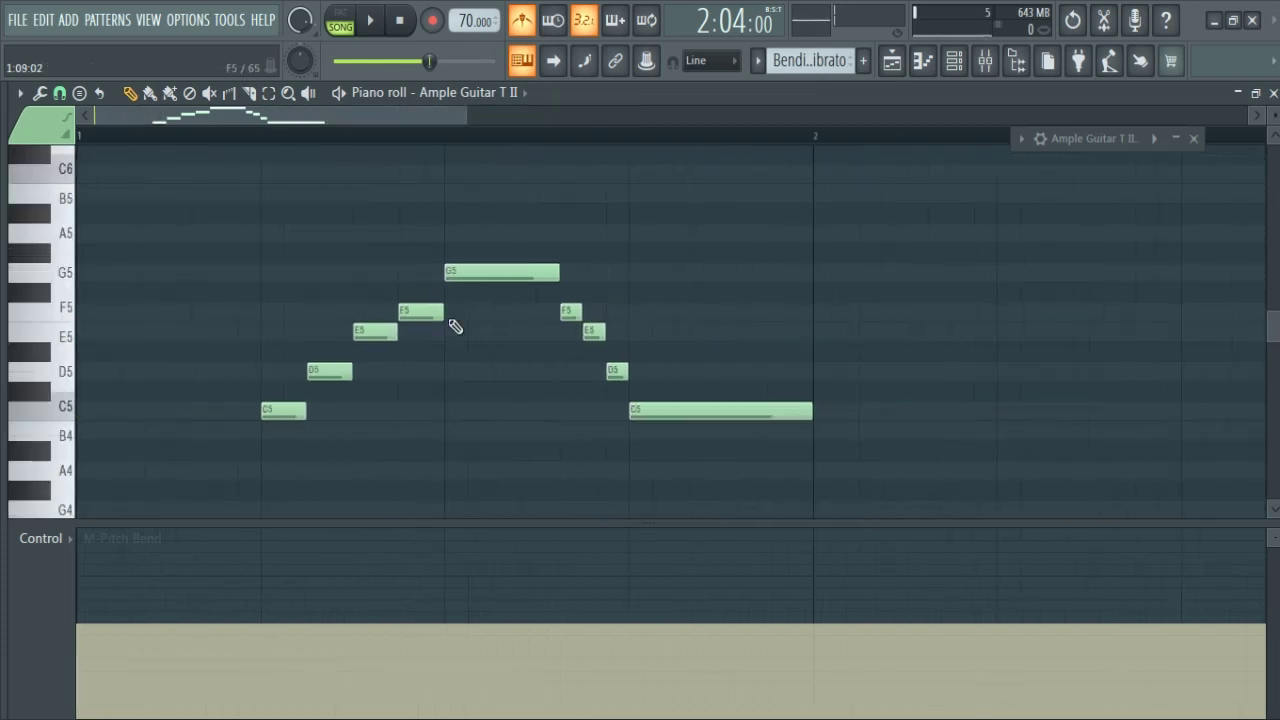
scroll(455, 326, "up", 1)
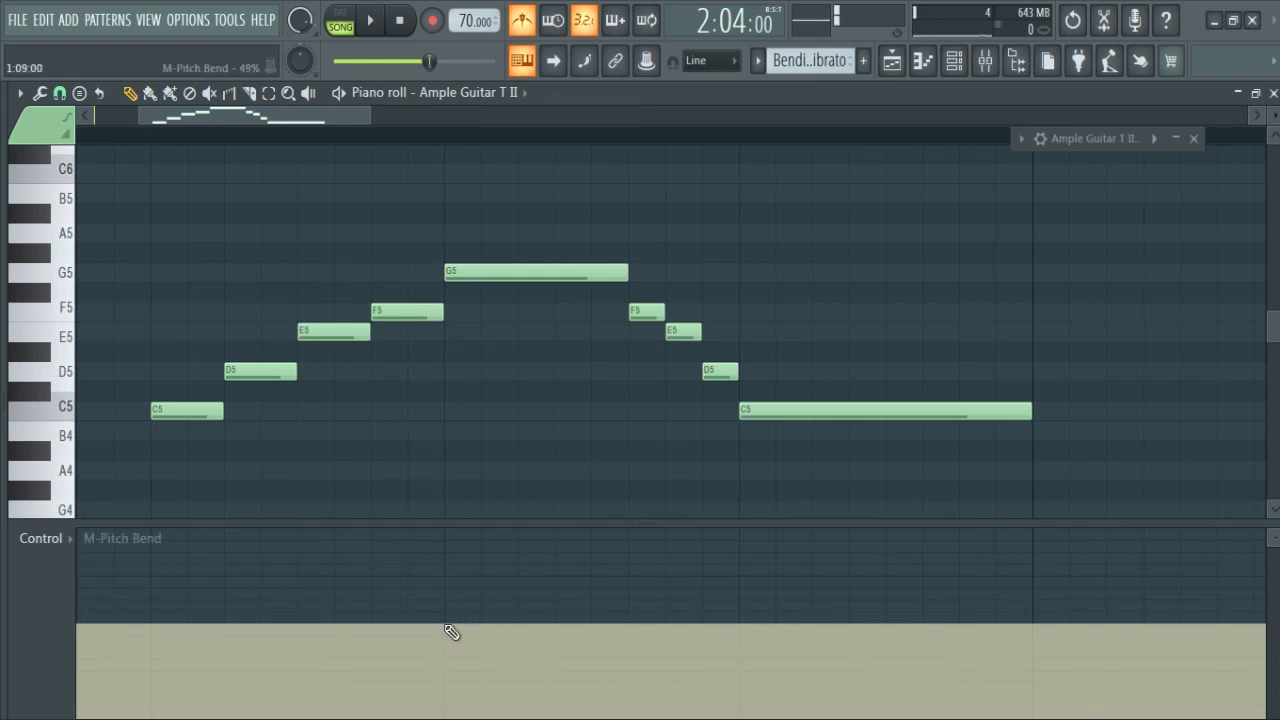
left_click_drag(450, 628, 482, 528)
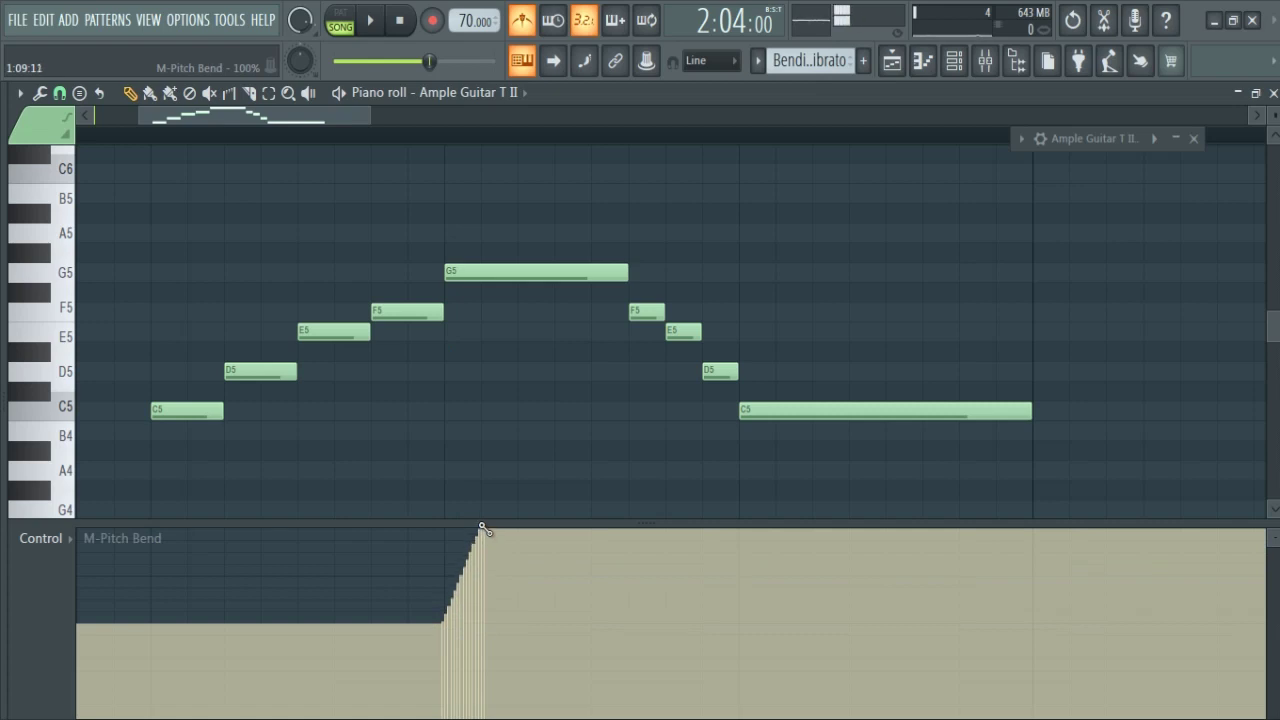
key("ctrl+z")
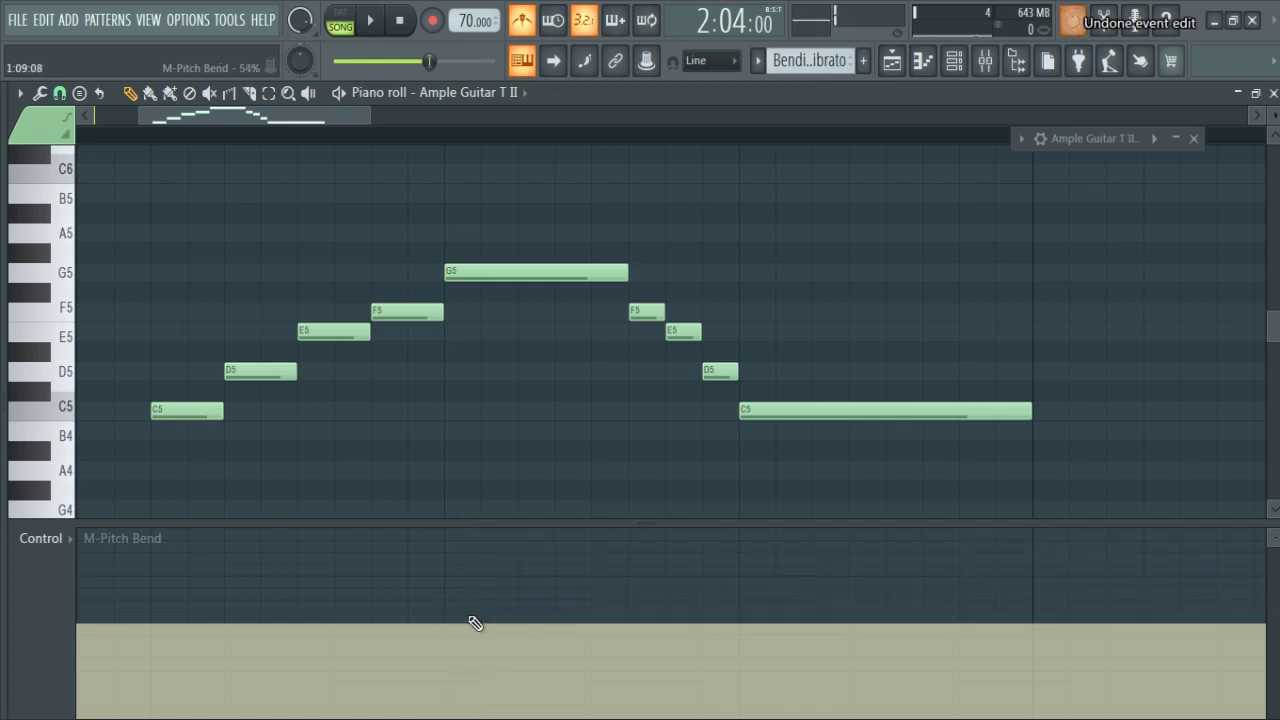
left_click_drag(450, 628, 489, 532)
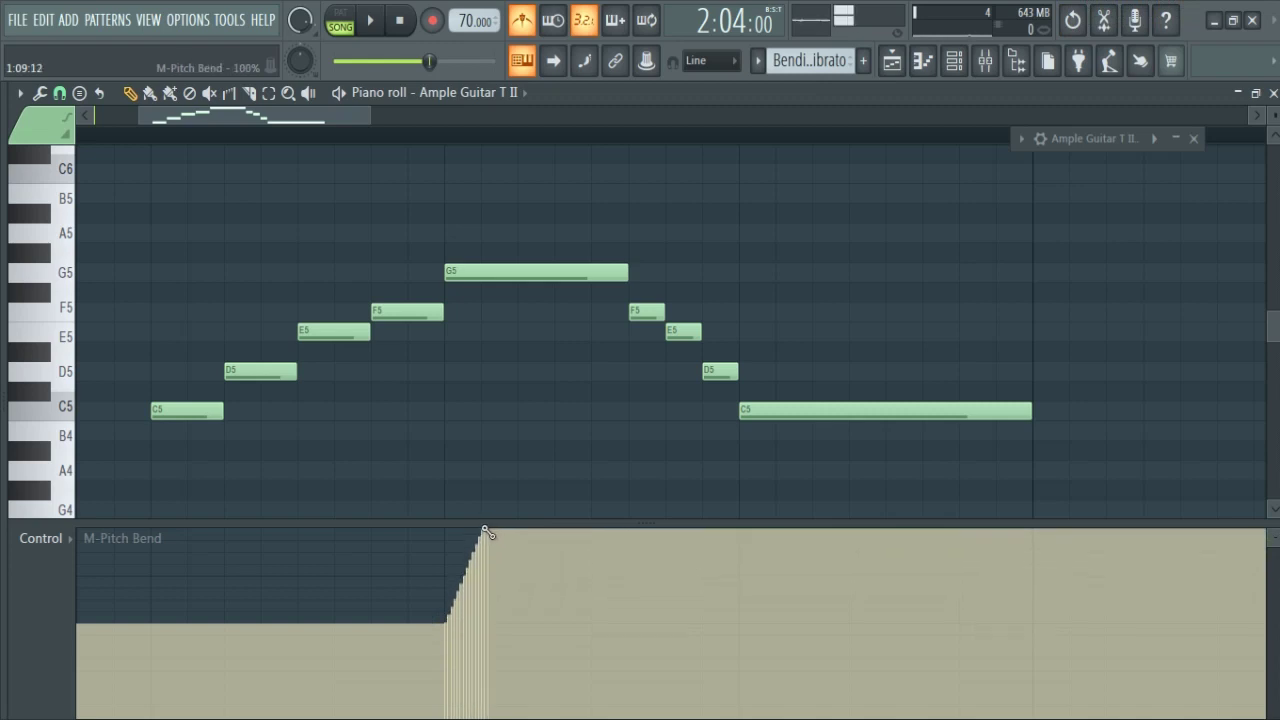
mouse_move(487, 533)
left_mouse_down()
mouse_move(520, 526)
mouse_move(481, 522)
left_mouse_up()
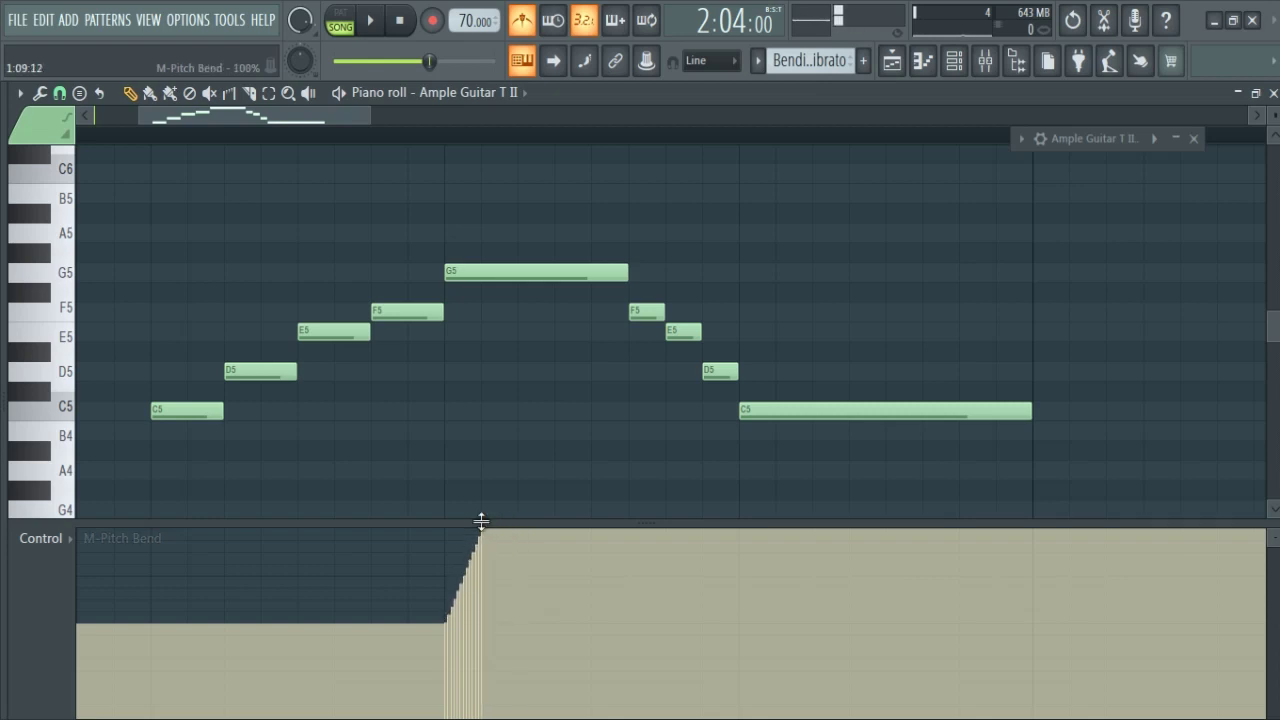
left_click(634, 603)
left_click_drag(632, 618, 631, 625)
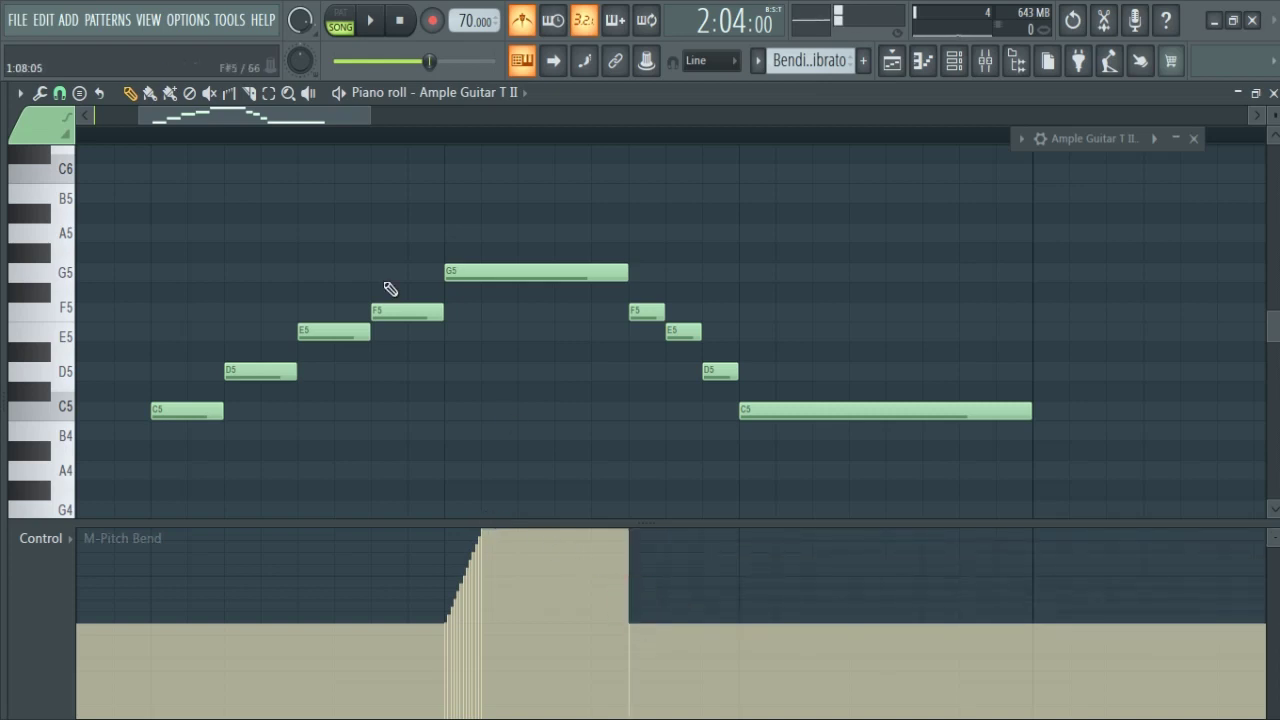
Play the Bending and Vibrato phrase from 2:04:00 to hear the bend on the long G5.
left_click_drag(180, 115, 157, 114)
key("space")
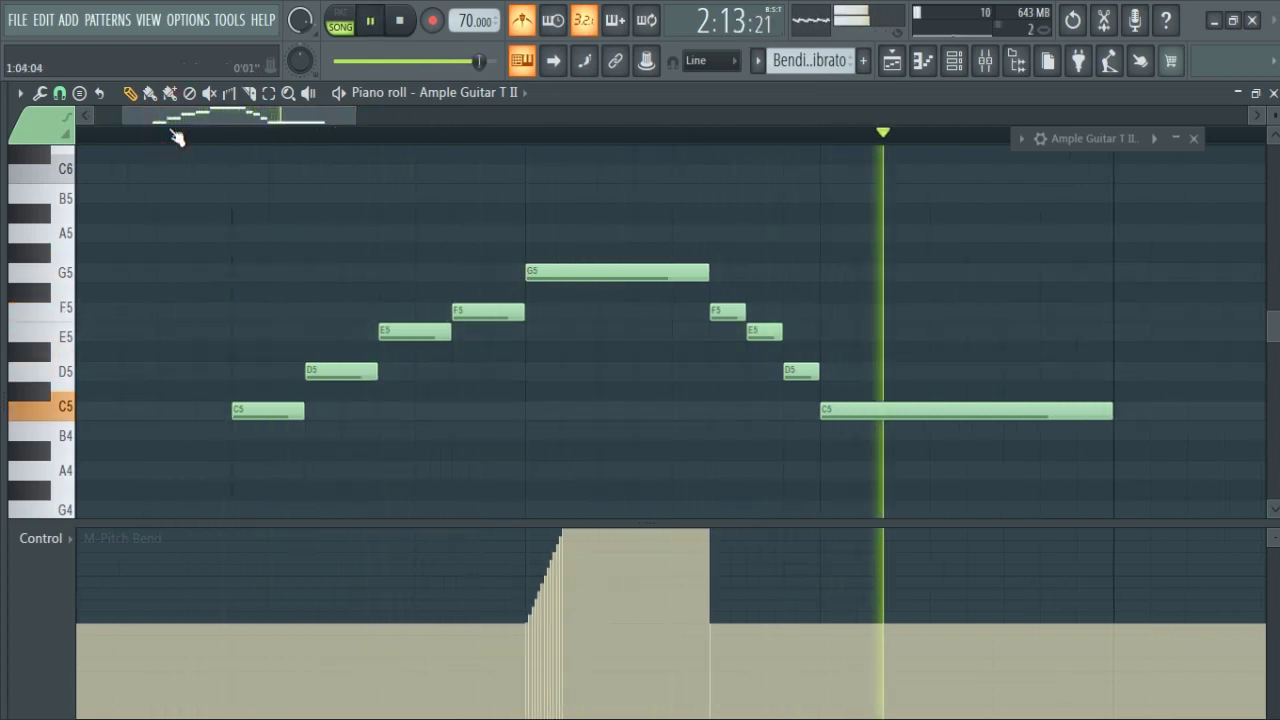
key("space")
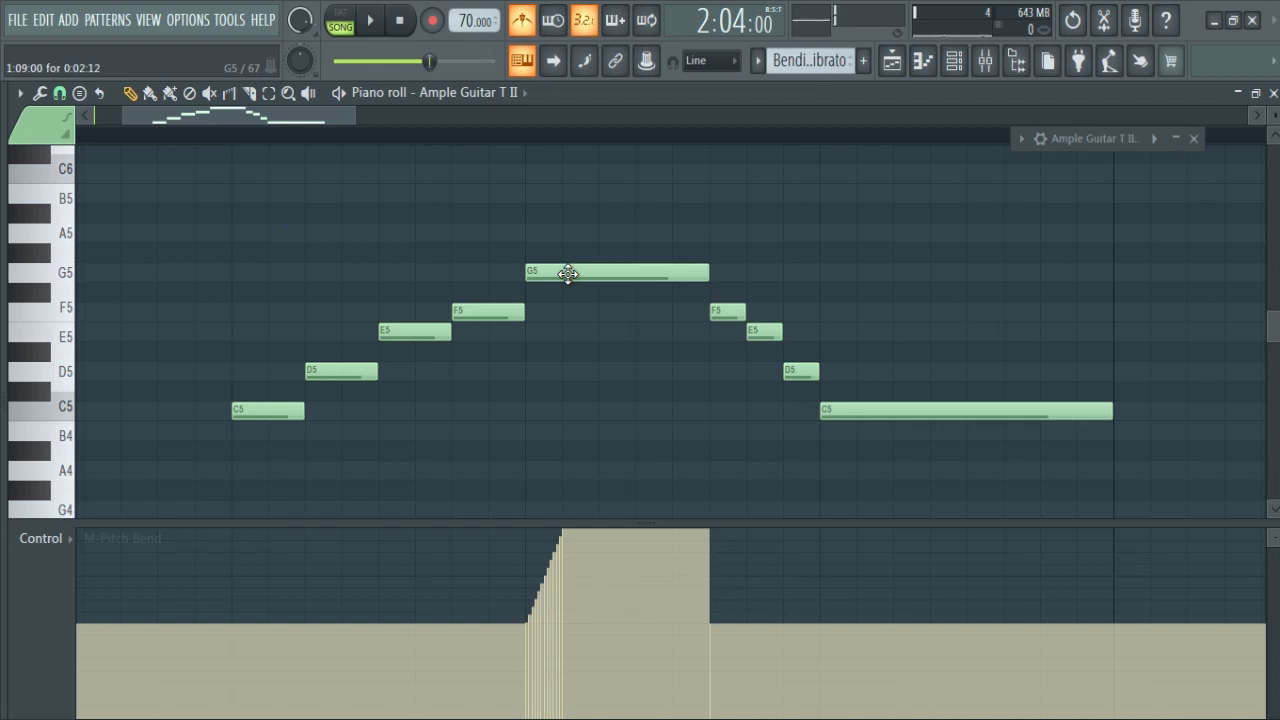
Lower the long G5 note above the bend to F5 and try playing the phrase in song mode.
left_click_drag(567, 274, 563, 311)
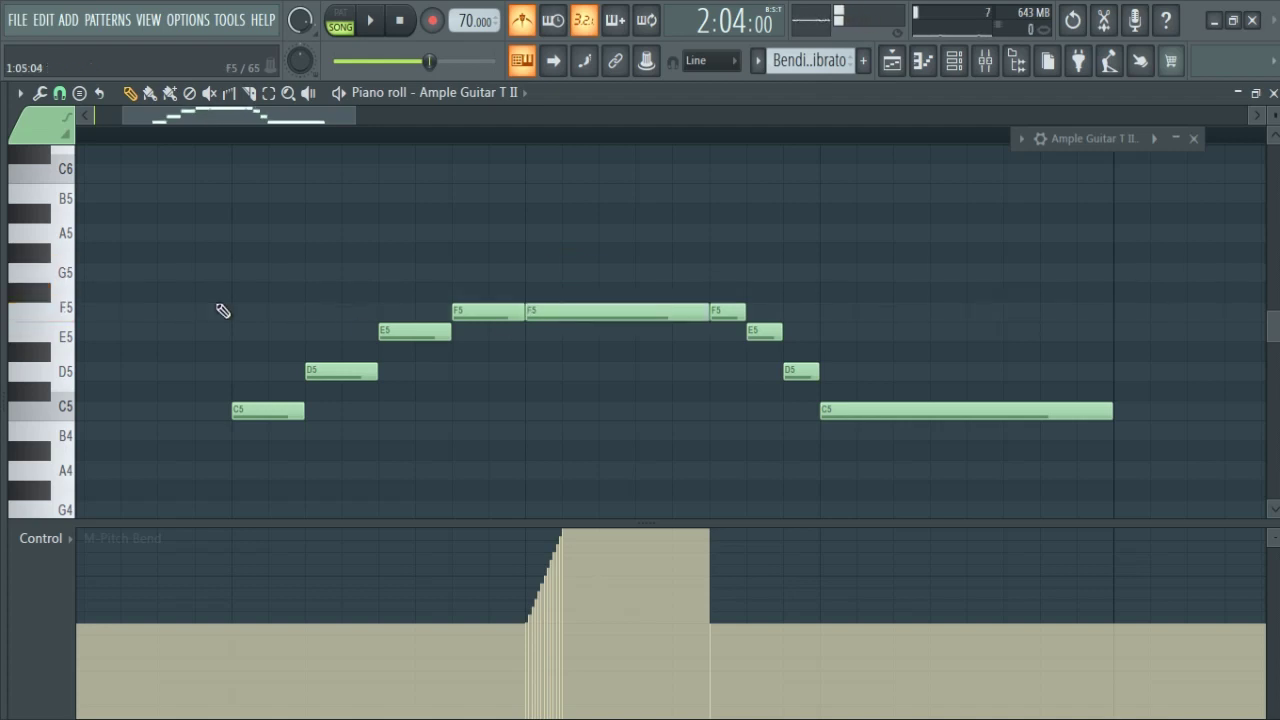
left_click(157, 134)
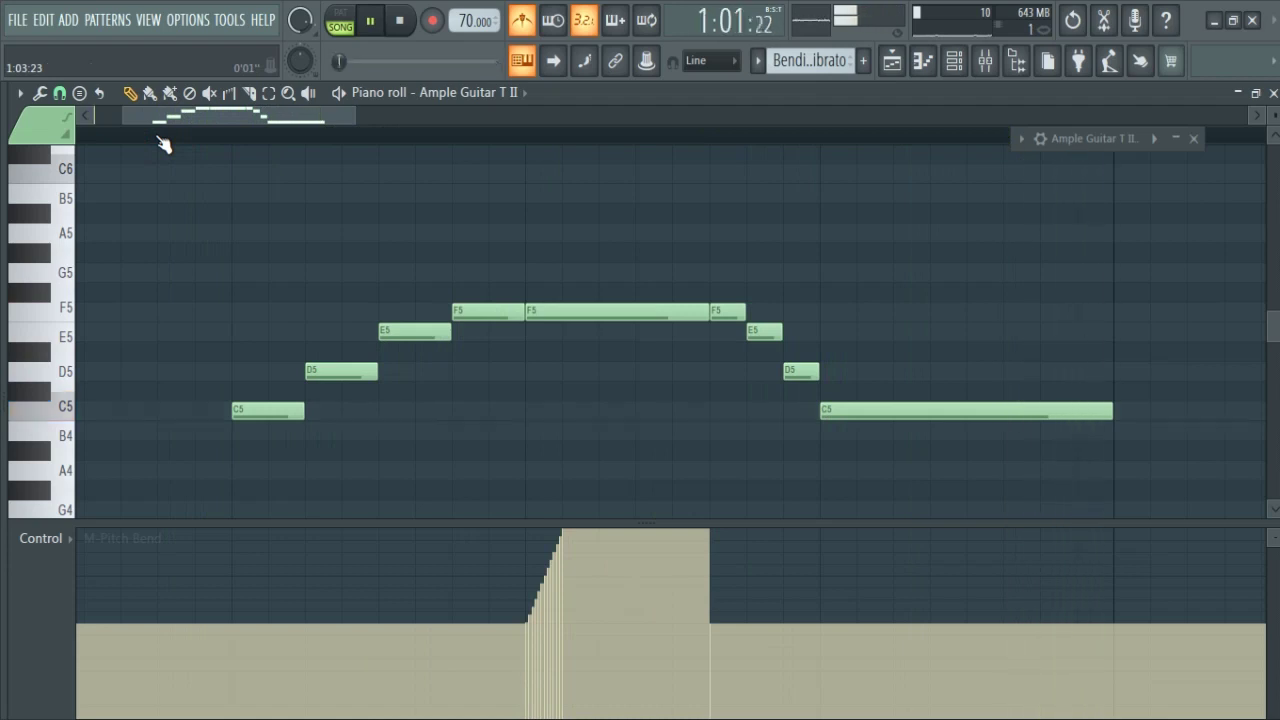
key("space")
Switch playback to pattern mode and play the Bending and Vibrato pattern from its beginning.
left_click(340, 20)
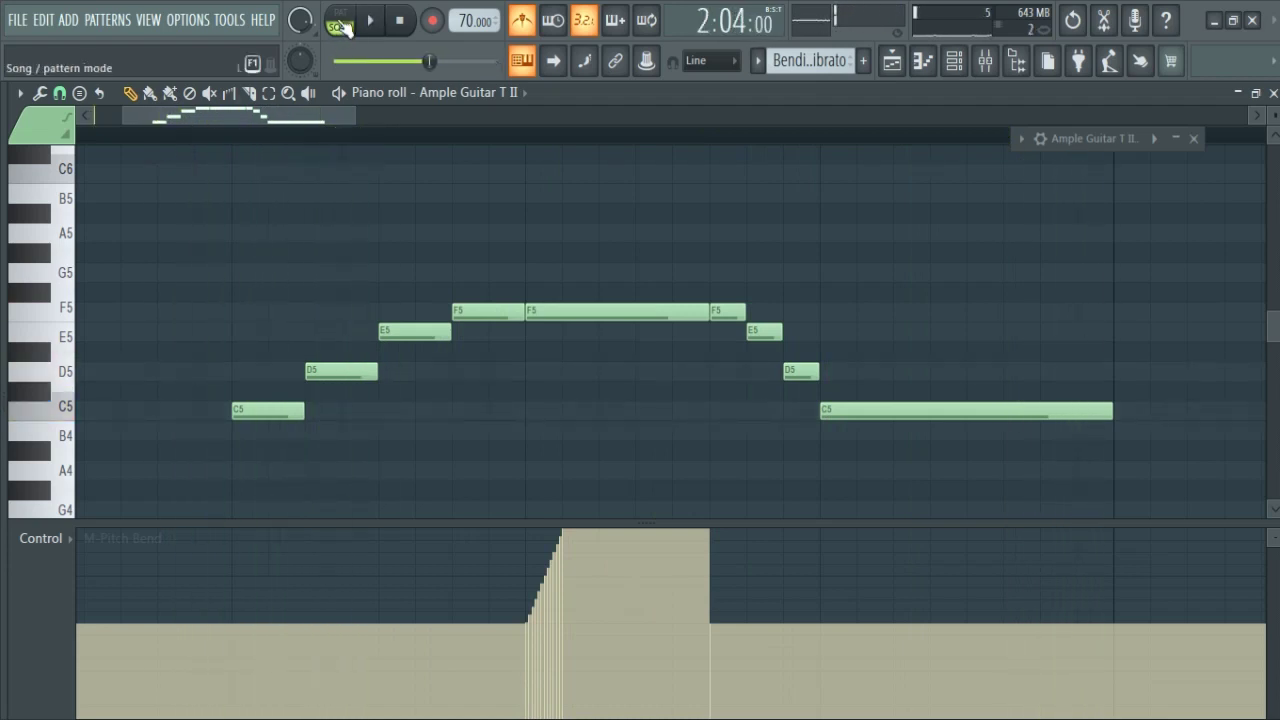
left_click(160, 135)
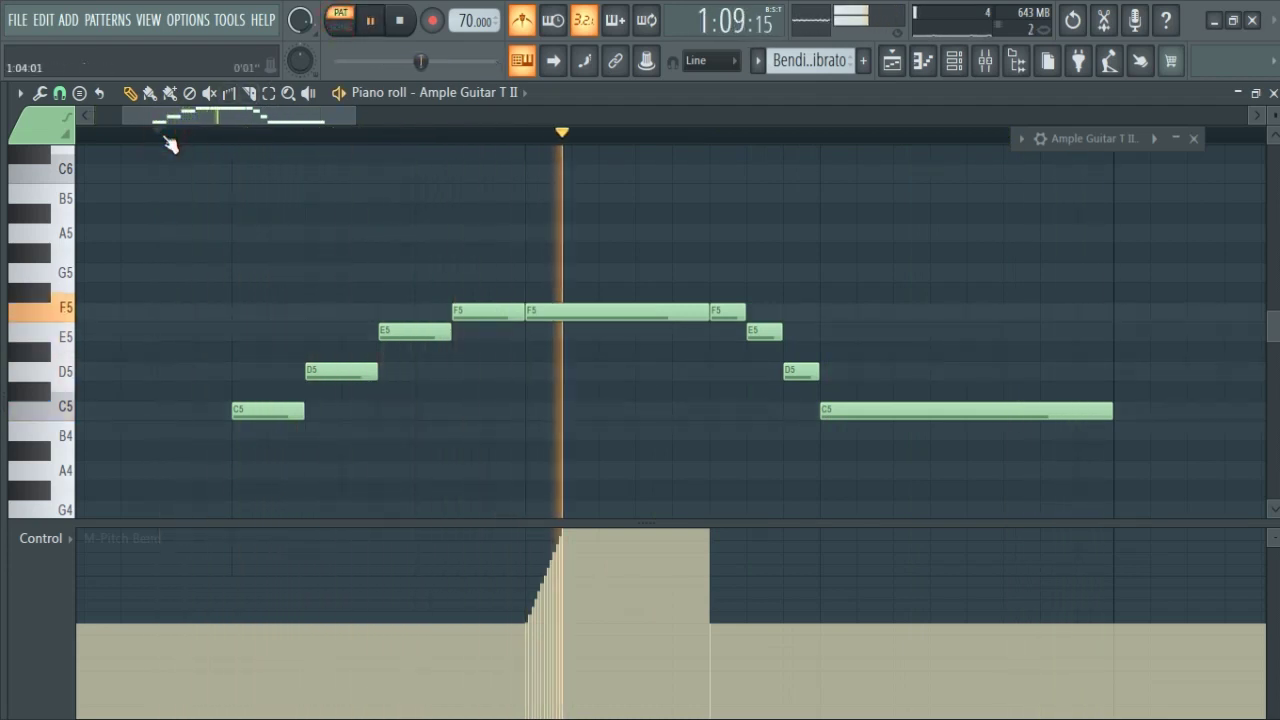
left_click_drag(163, 138, 25, 148)
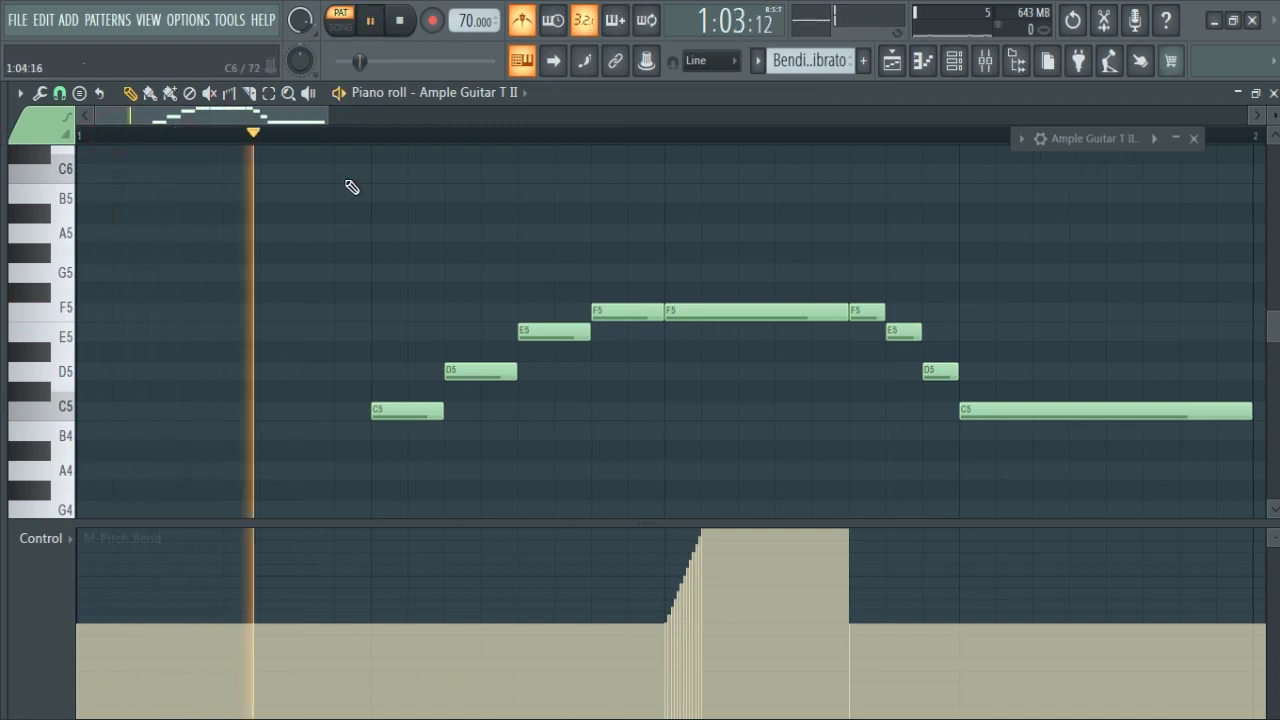
key("space")
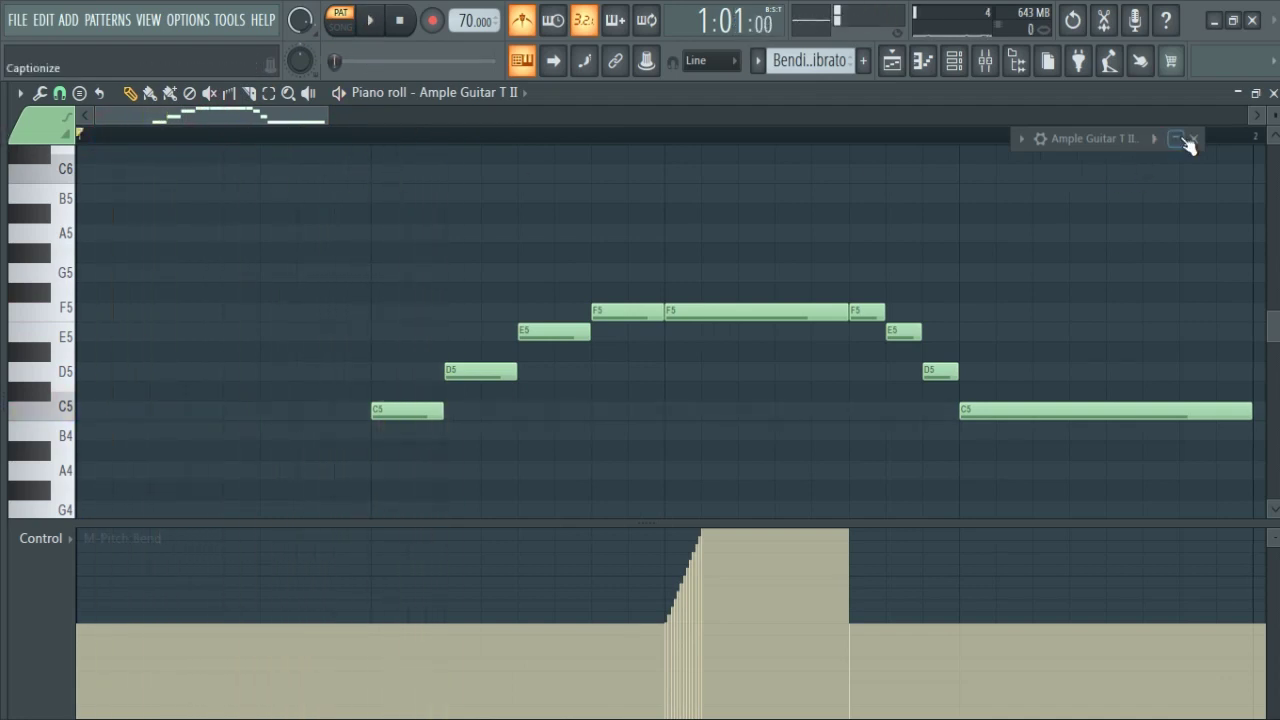
Set the guitar's fretting position to 1 from its on-screen keyboard, minimize the guitar window and play the pattern.
left_click(1176, 138)
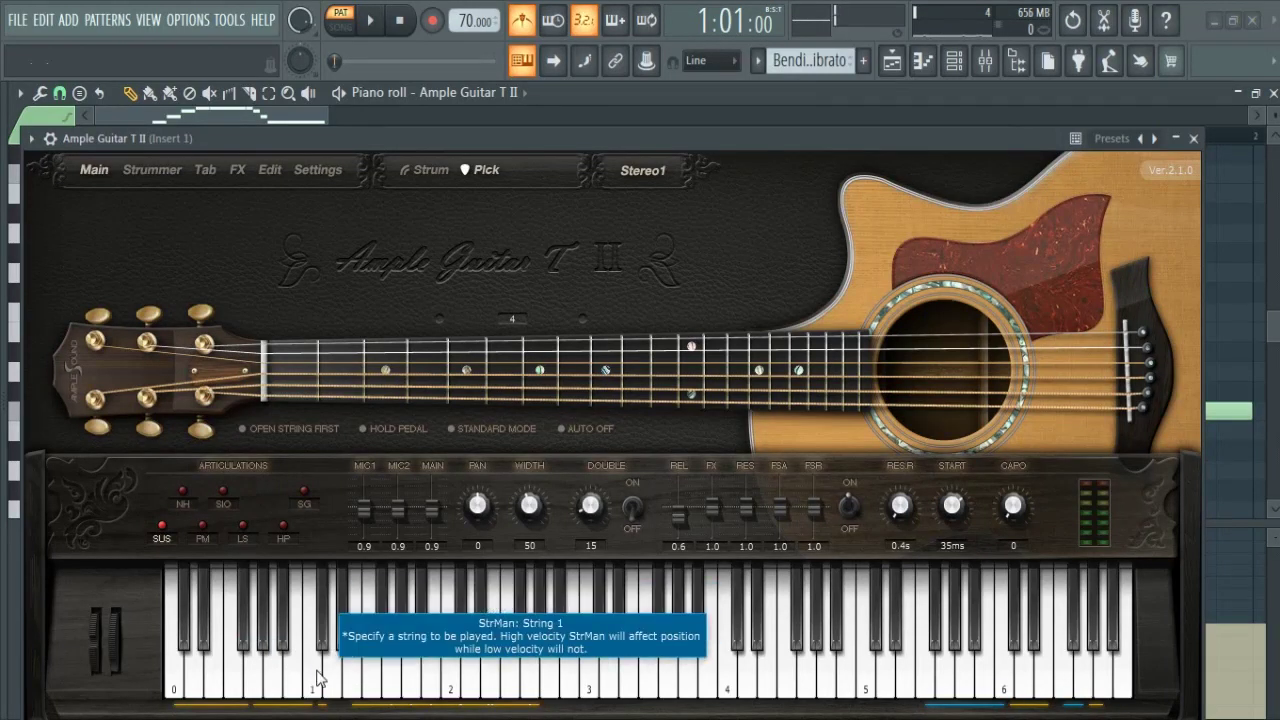
left_click(365, 666)
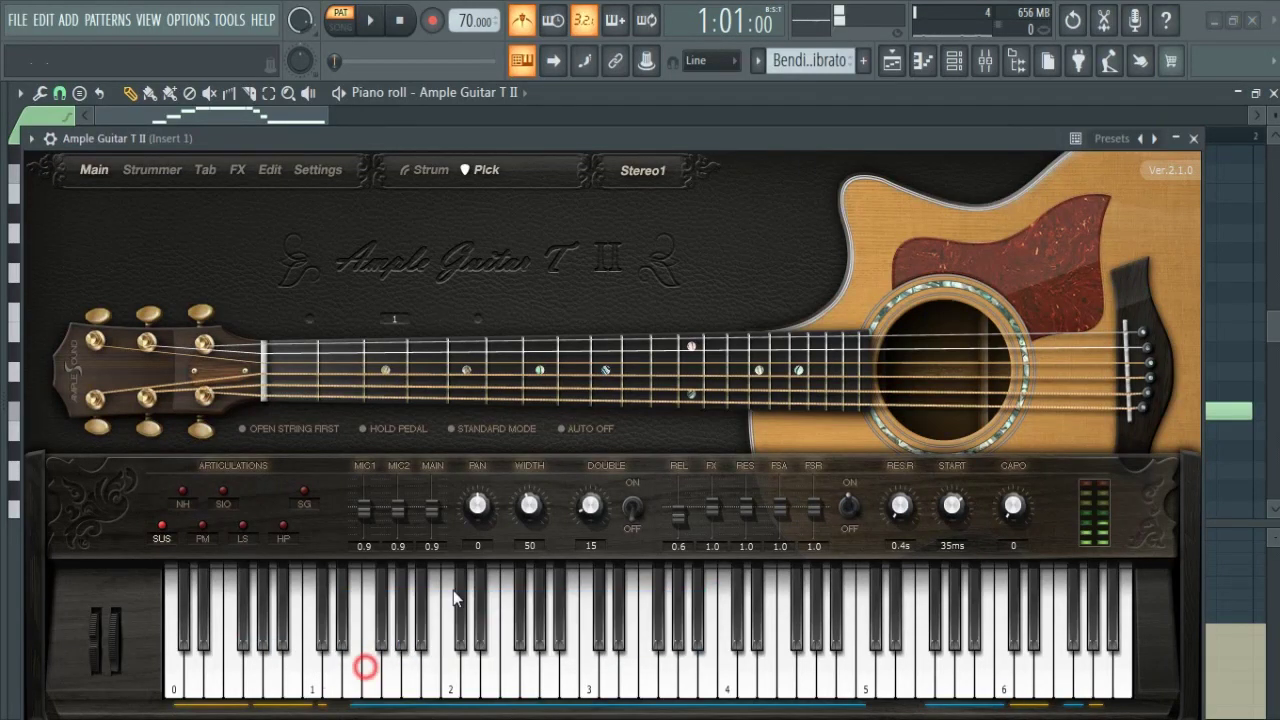
left_click(1176, 138)
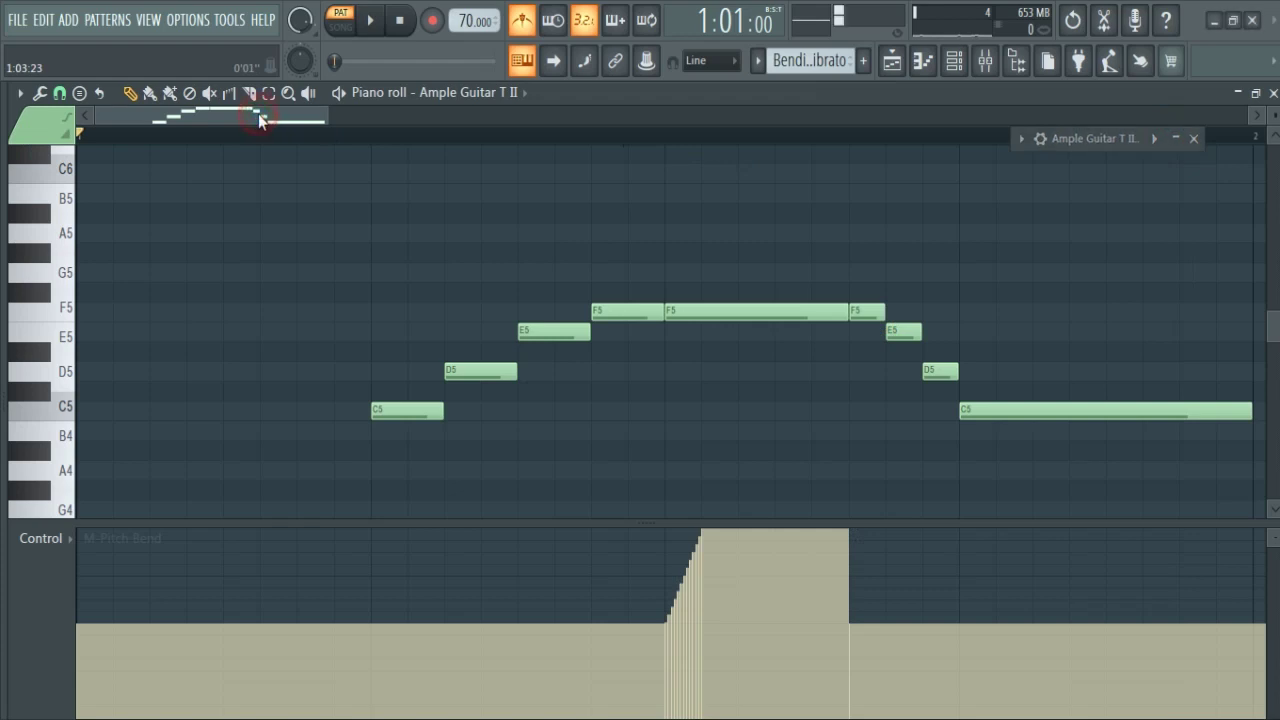
key("space")
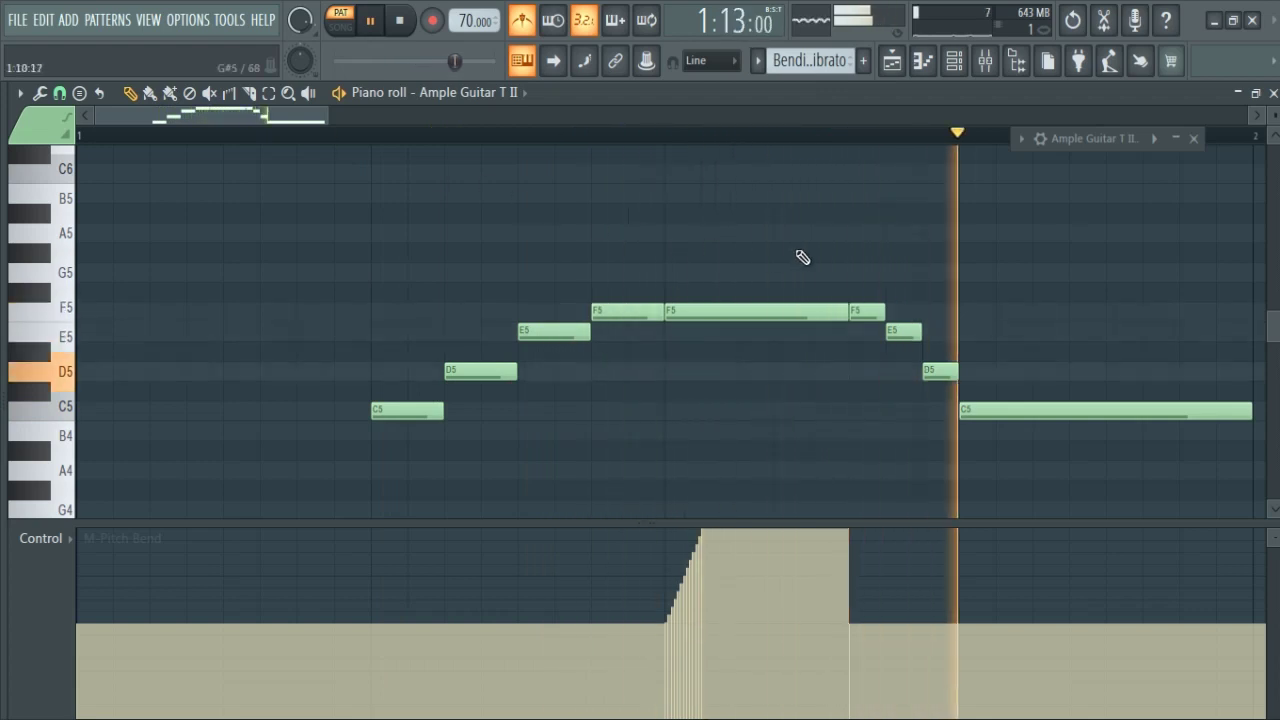
key("space")
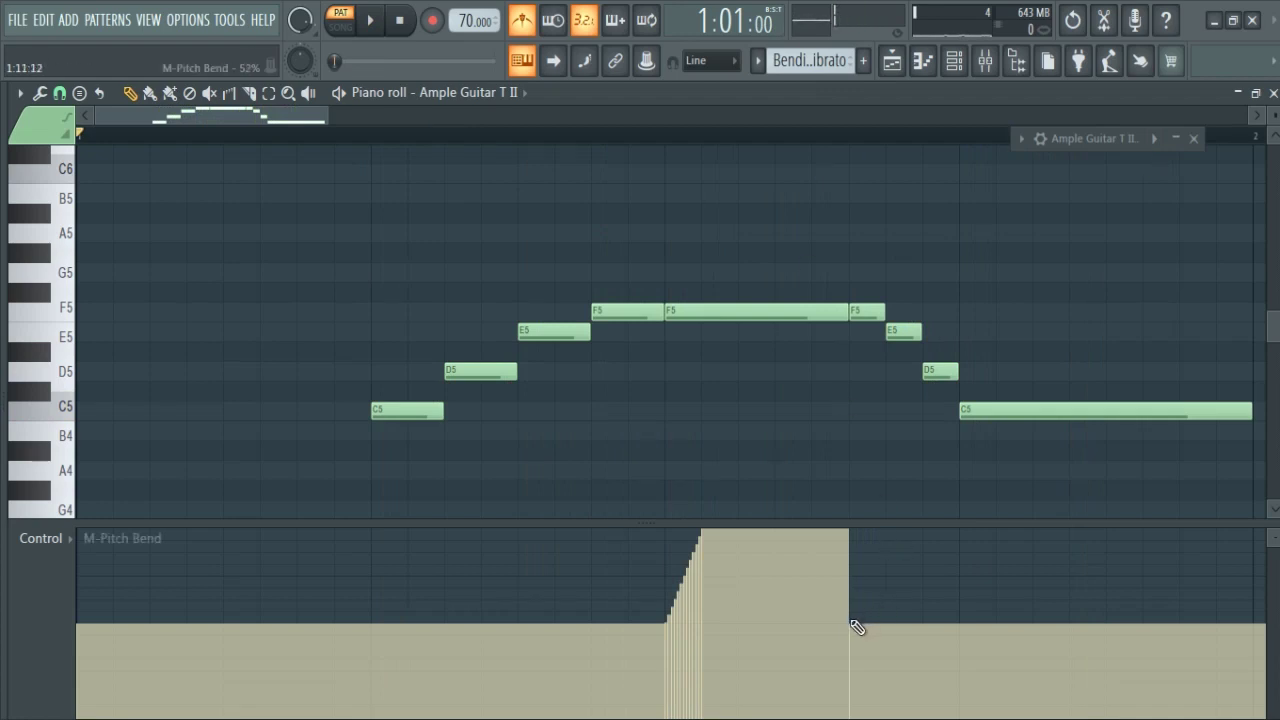
Ramp the M-Pitch Bend events from 100% down to mid-level over the end of the long F5 and play the pattern twice.
left_click_drag(851, 628, 815, 532)
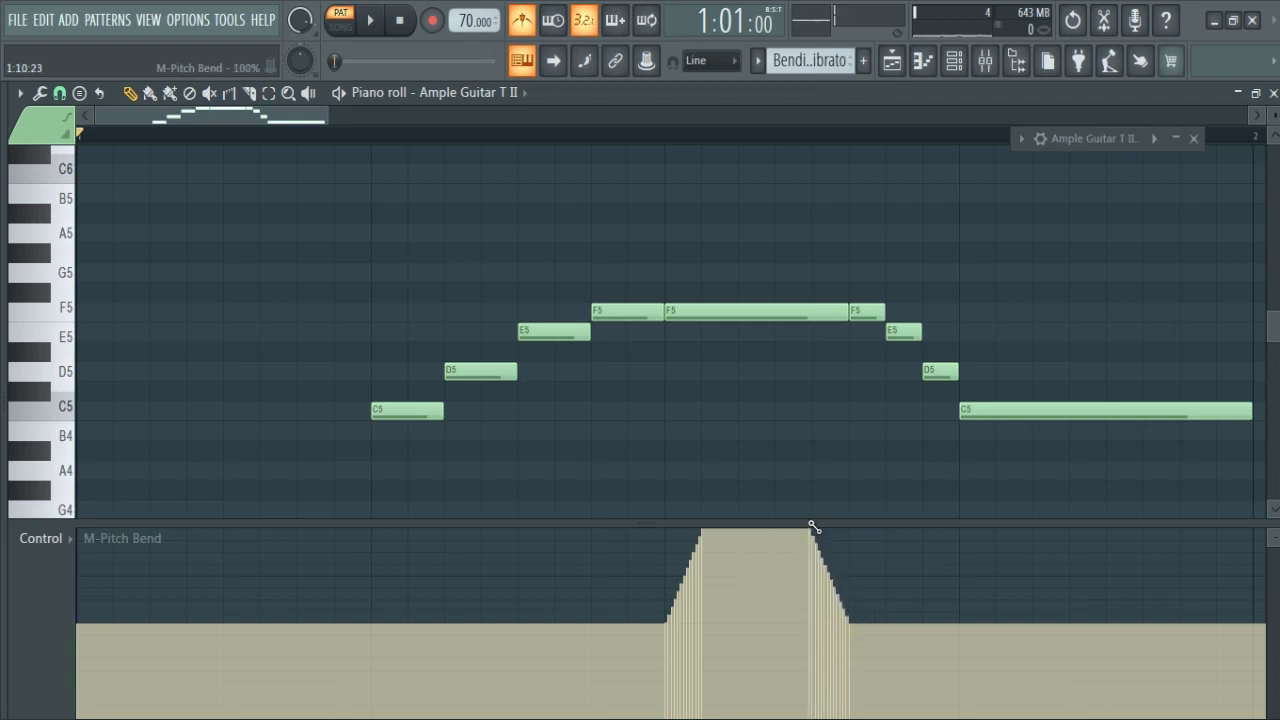
key("space")
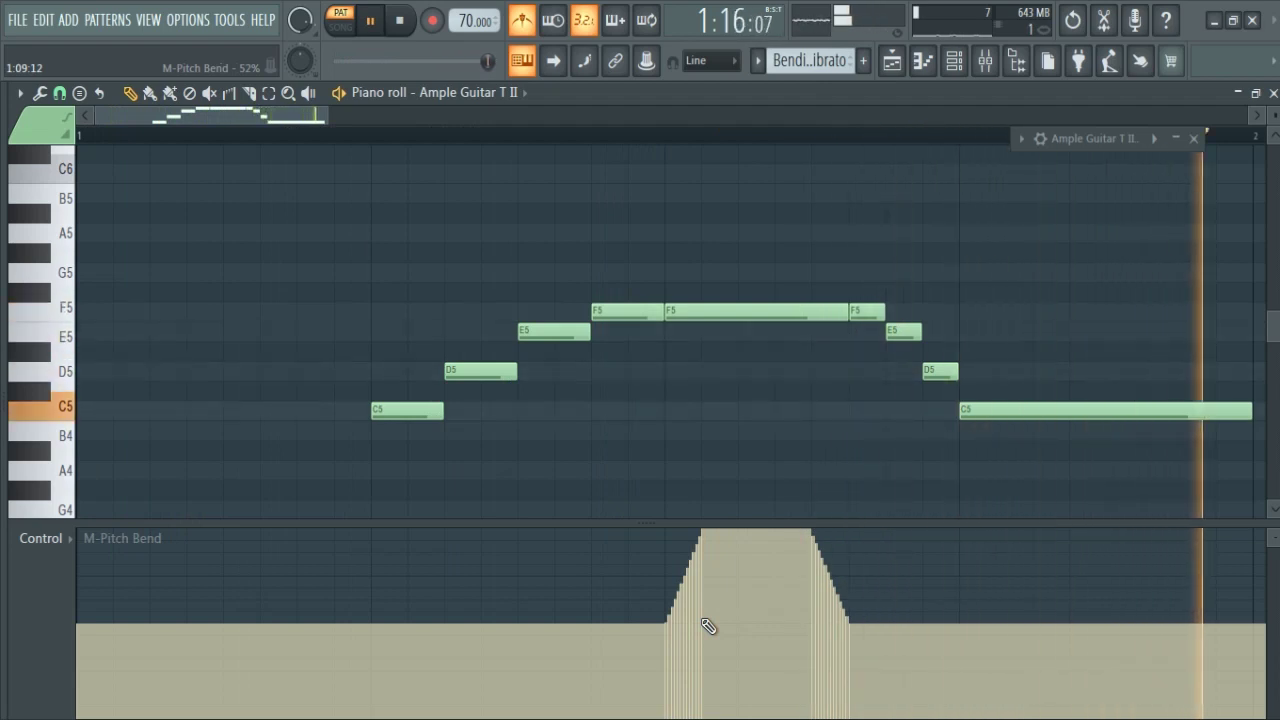
key("space")
key("space")
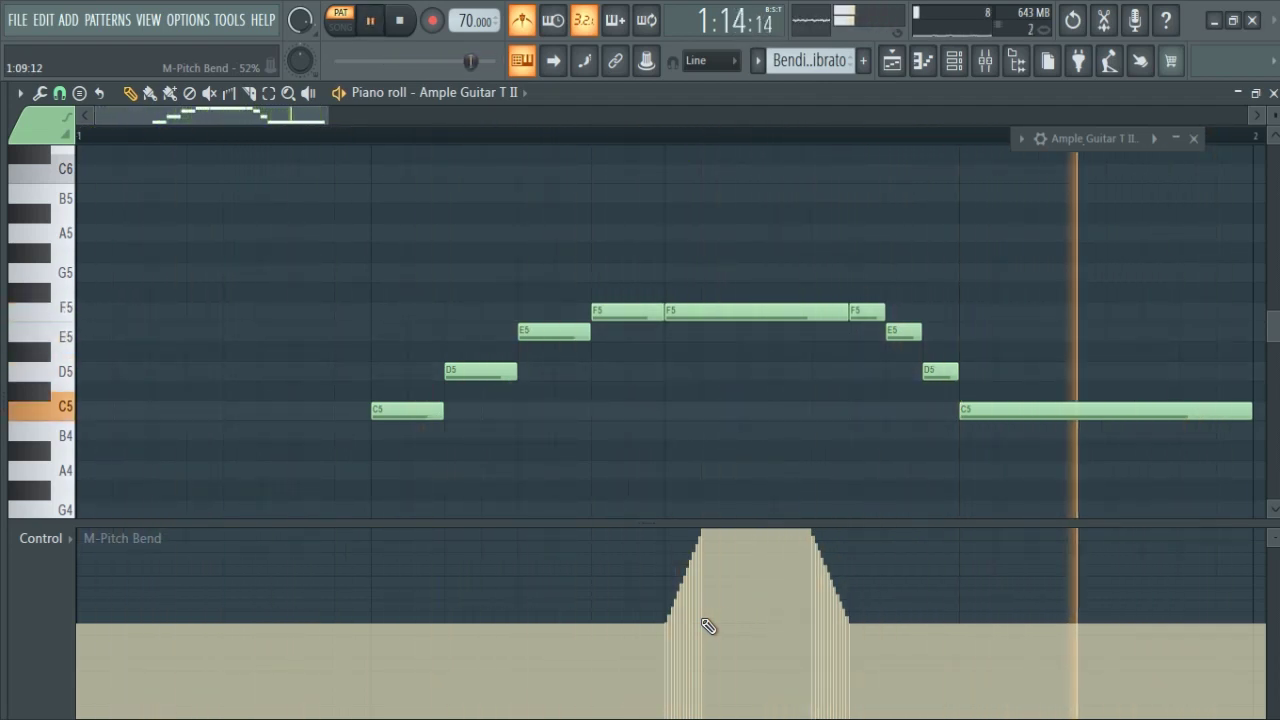
key("space")
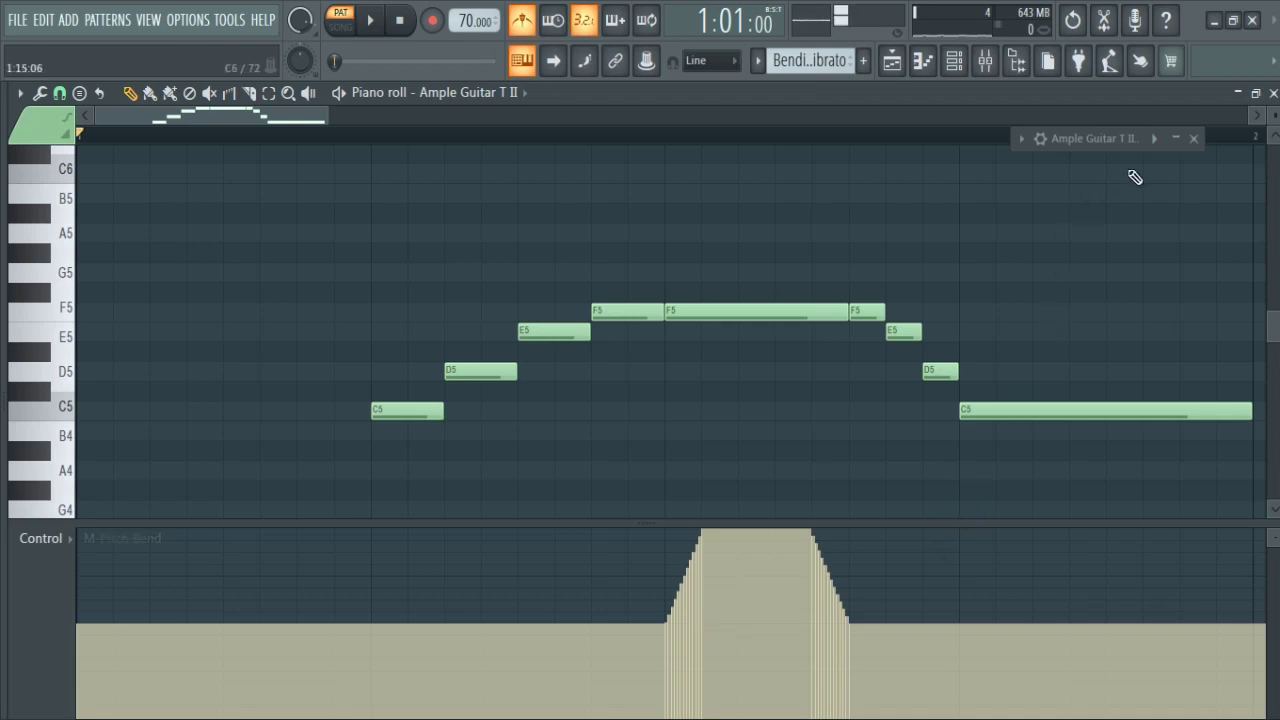
Restore the guitar window and move the manual vibrato wheel up and down so M-Vibrato registers as tweaked.
left_click(1177, 141)
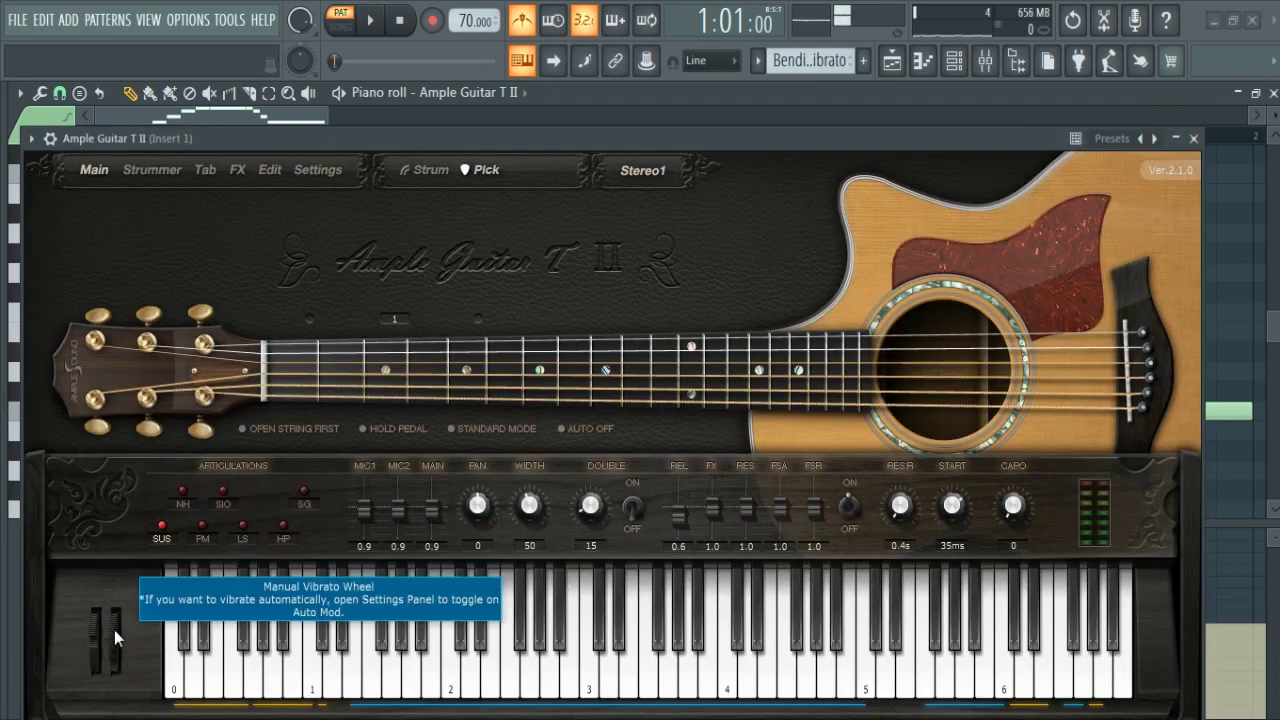
mouse_move(114, 630)
left_mouse_down()
mouse_move(114, 655)
mouse_move(112, 616)
left_mouse_up()
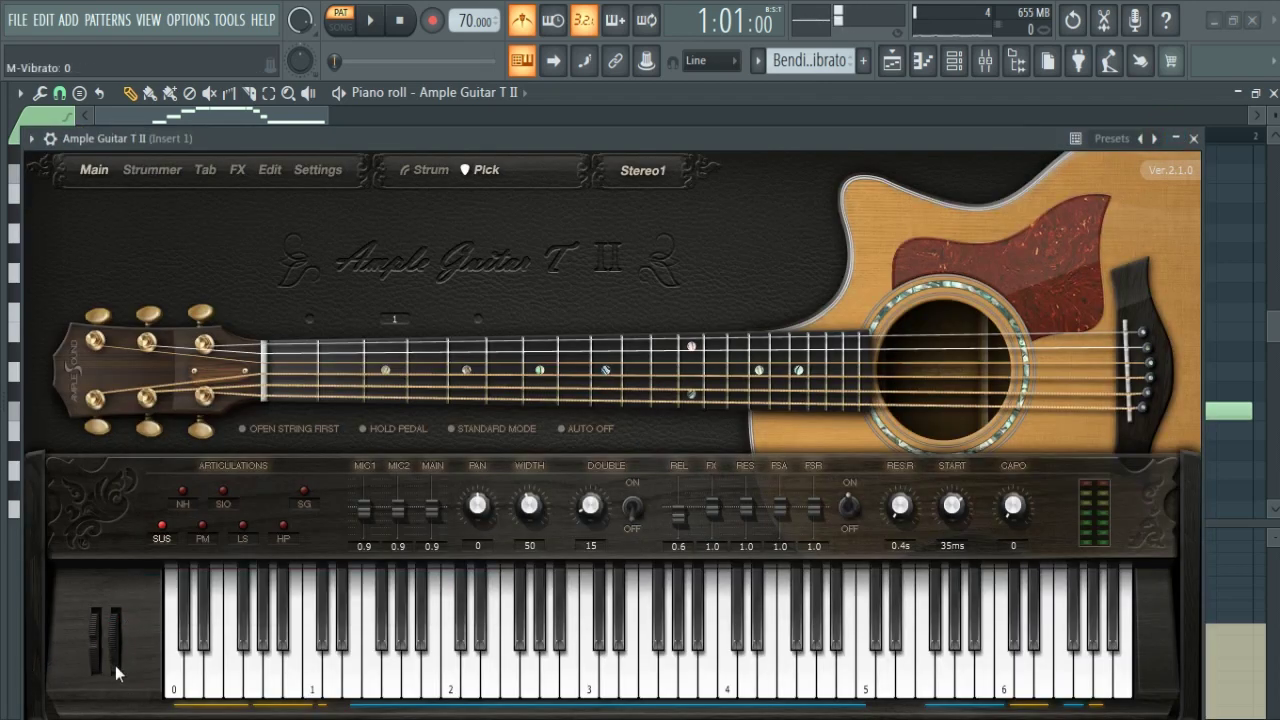
left_click_drag(115, 665, 120, 565)
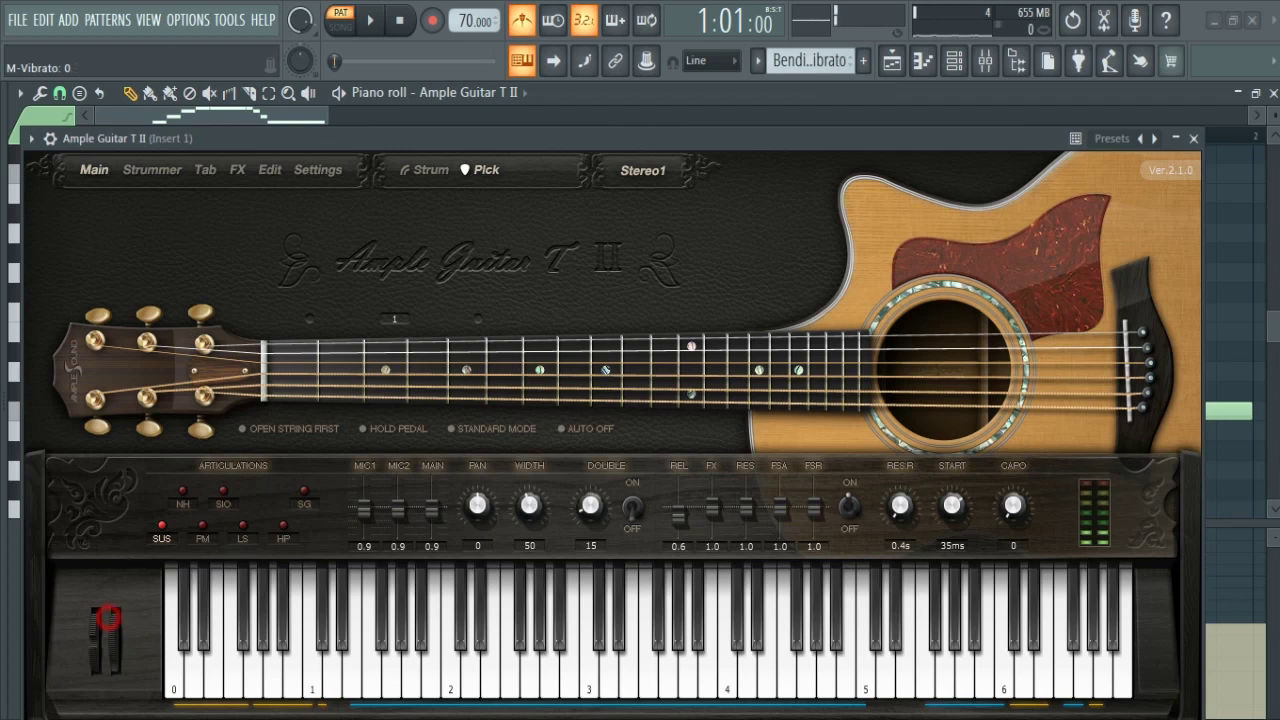
Open the M-Vibrato events of the recently tweaked parameter for editing in the piano roll and minimize the guitar window.
left_click(229, 19)
mouse_move(351, 284)
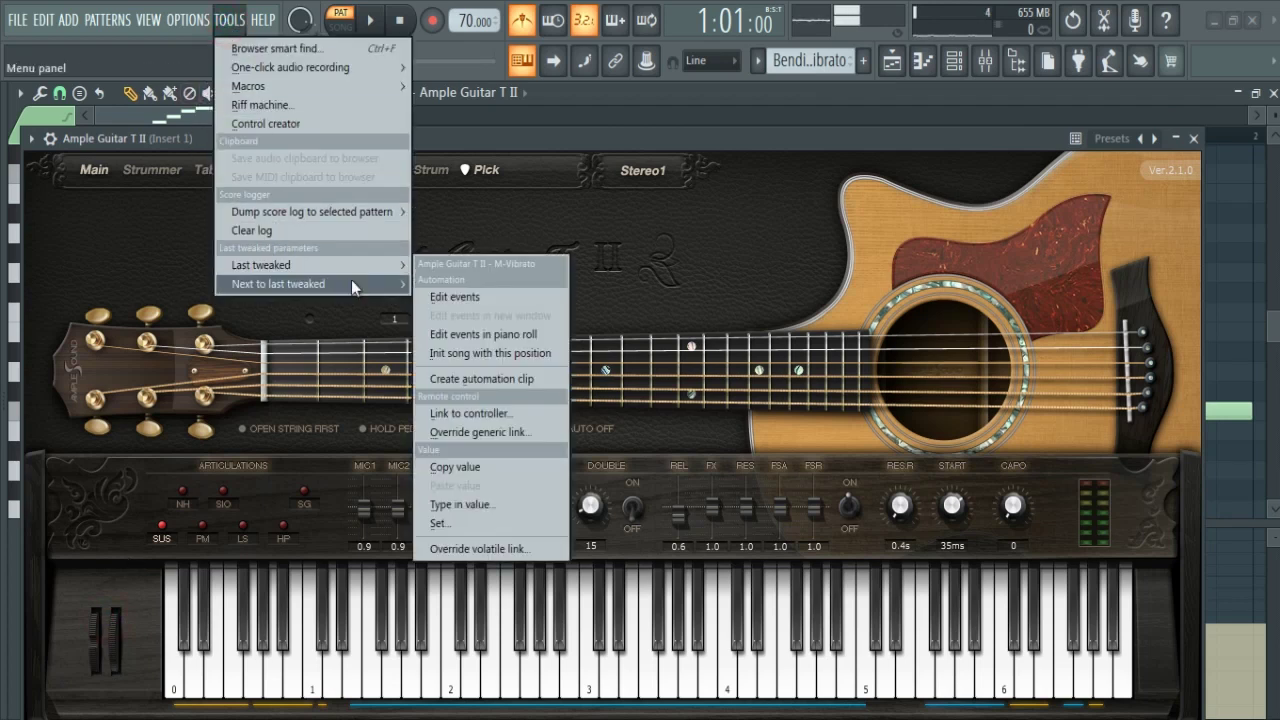
left_click(469, 331)
left_click(1176, 138)
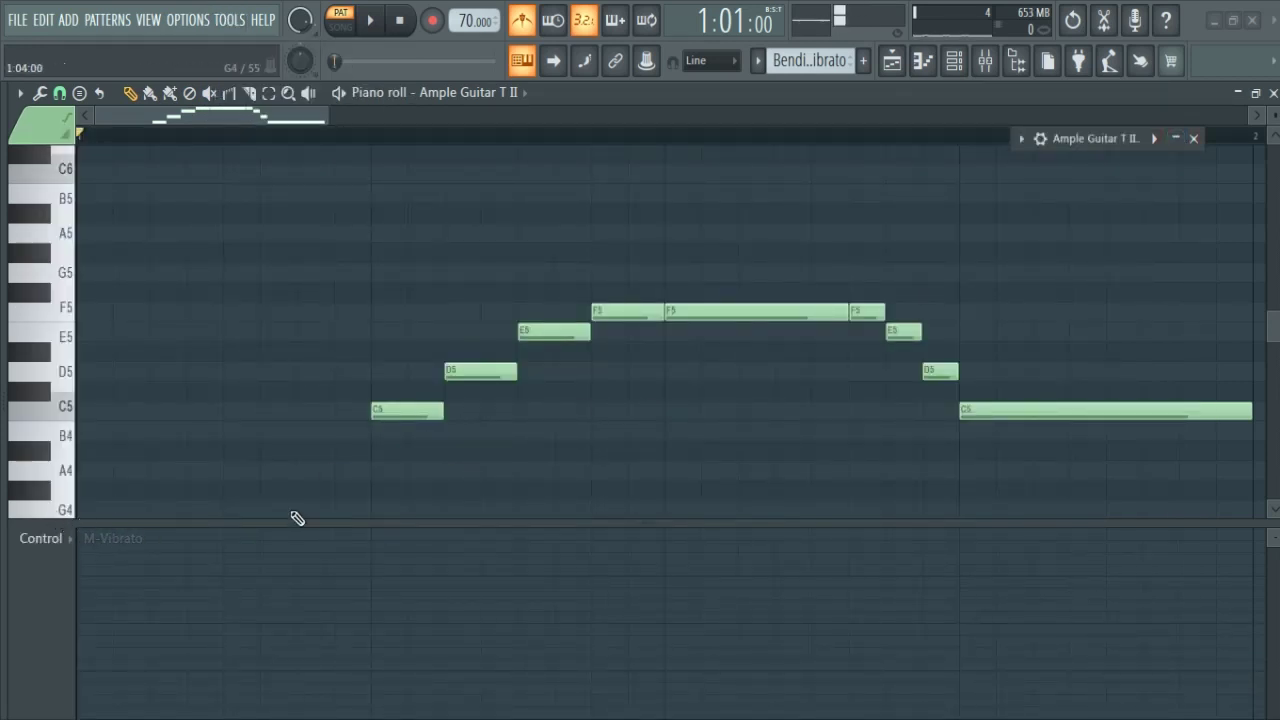
scroll(240, 590, "down", 1)
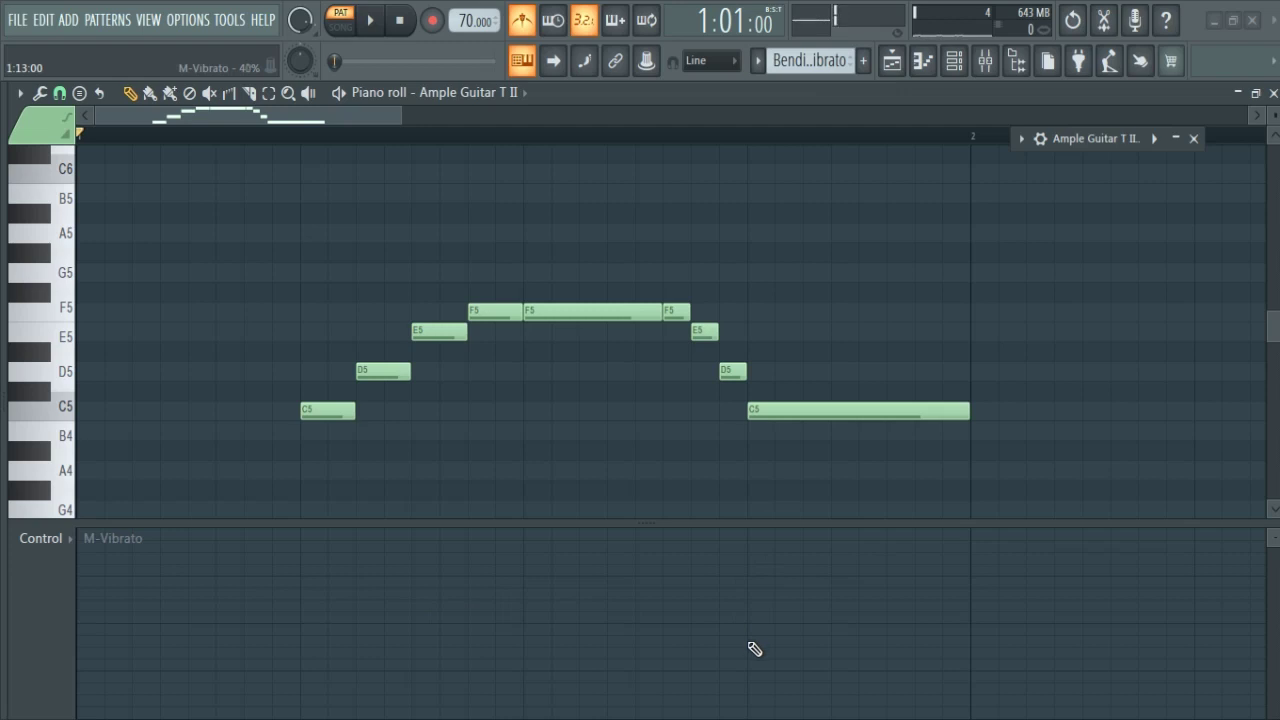
left_click(61, 93)
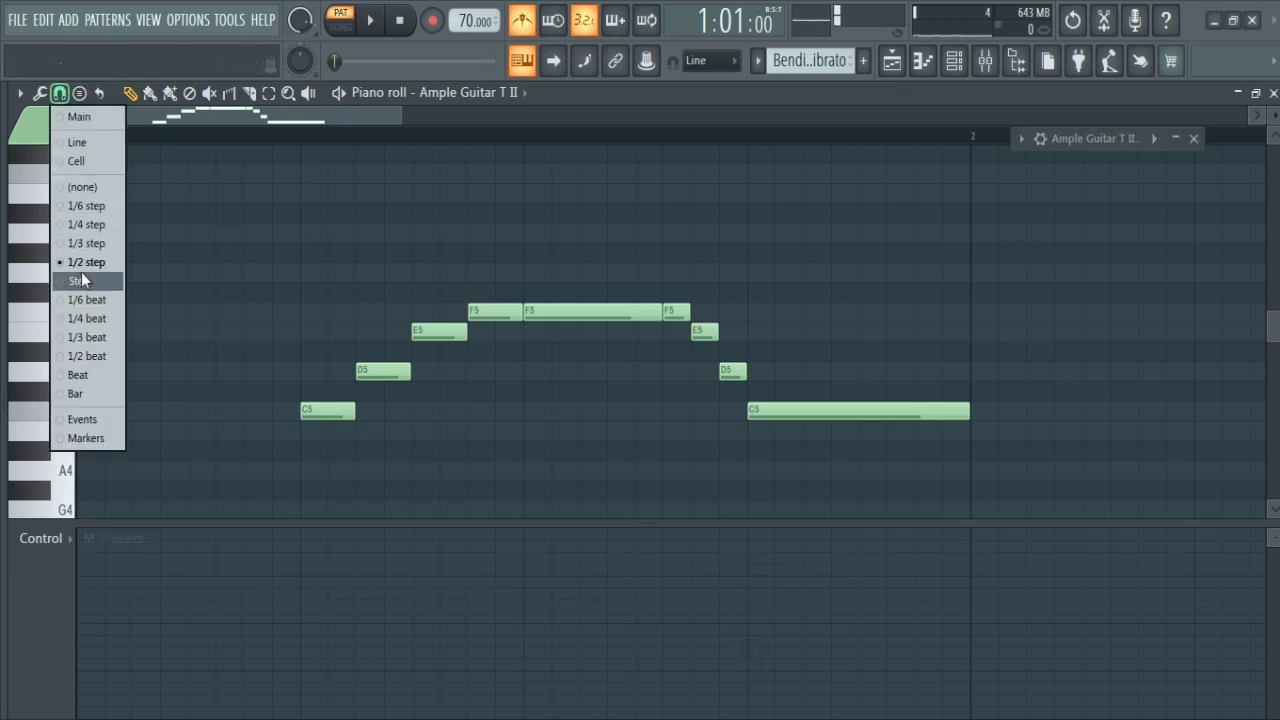
left_click(43, 603)
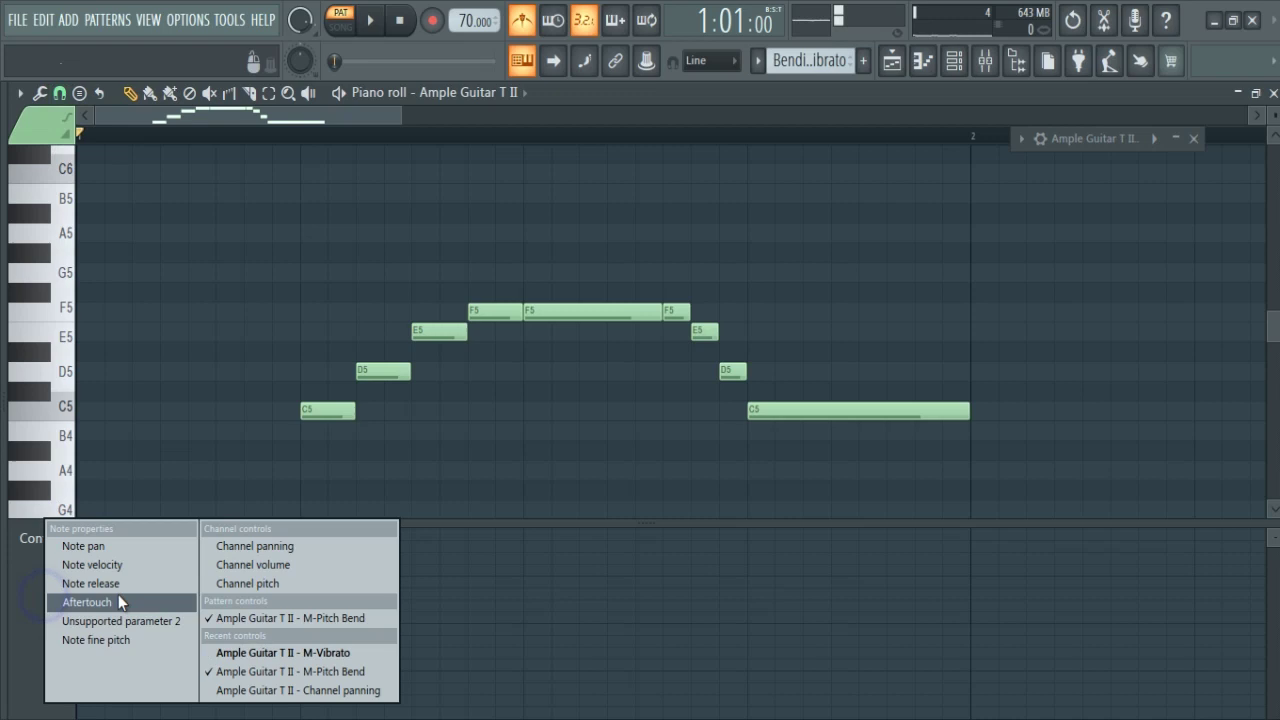
left_click(43, 590)
Draw four M-Vibrato pulses at about 50% under the final long C5, dropping to zero after each one.
scroll(830, 620, "up", 1)
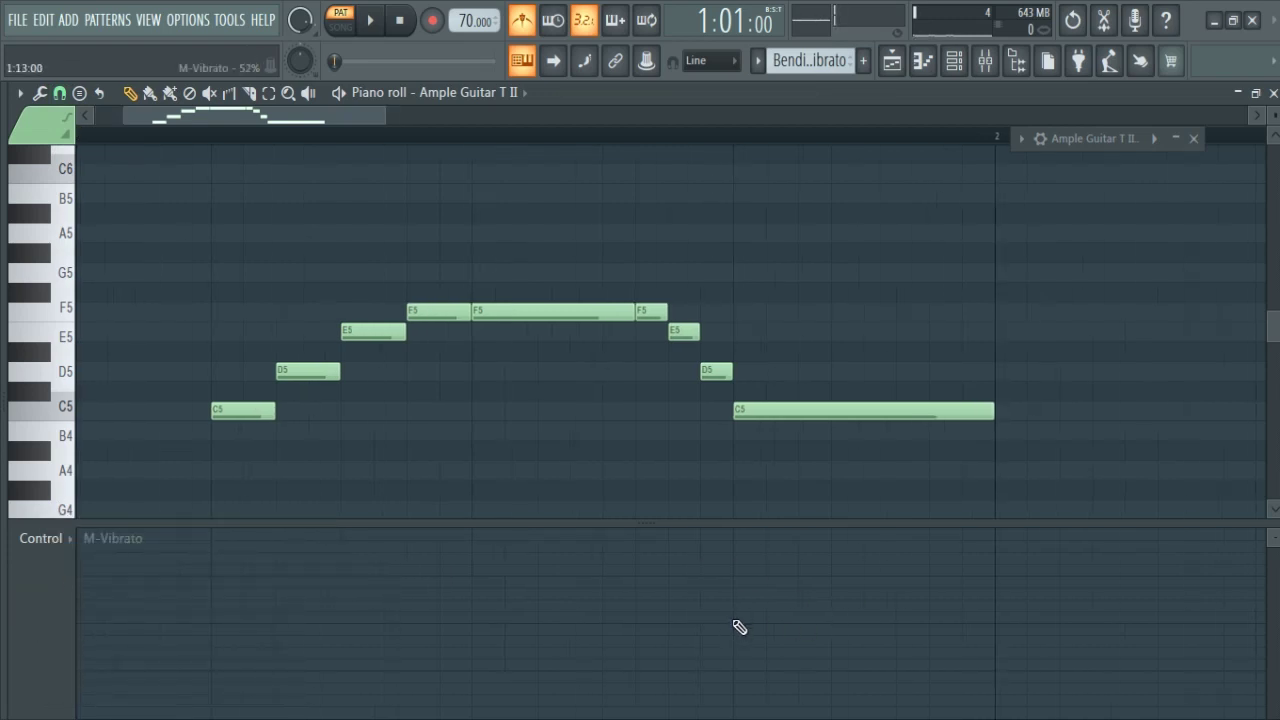
mouse_move(740, 631)
left_mouse_down()
mouse_move(737, 620)
mouse_move(771, 629)
mouse_move(786, 677)
left_mouse_up()
left_click_drag(799, 626, 870, 625)
left_click(866, 626)
right_click(901, 632)
left_click(929, 626)
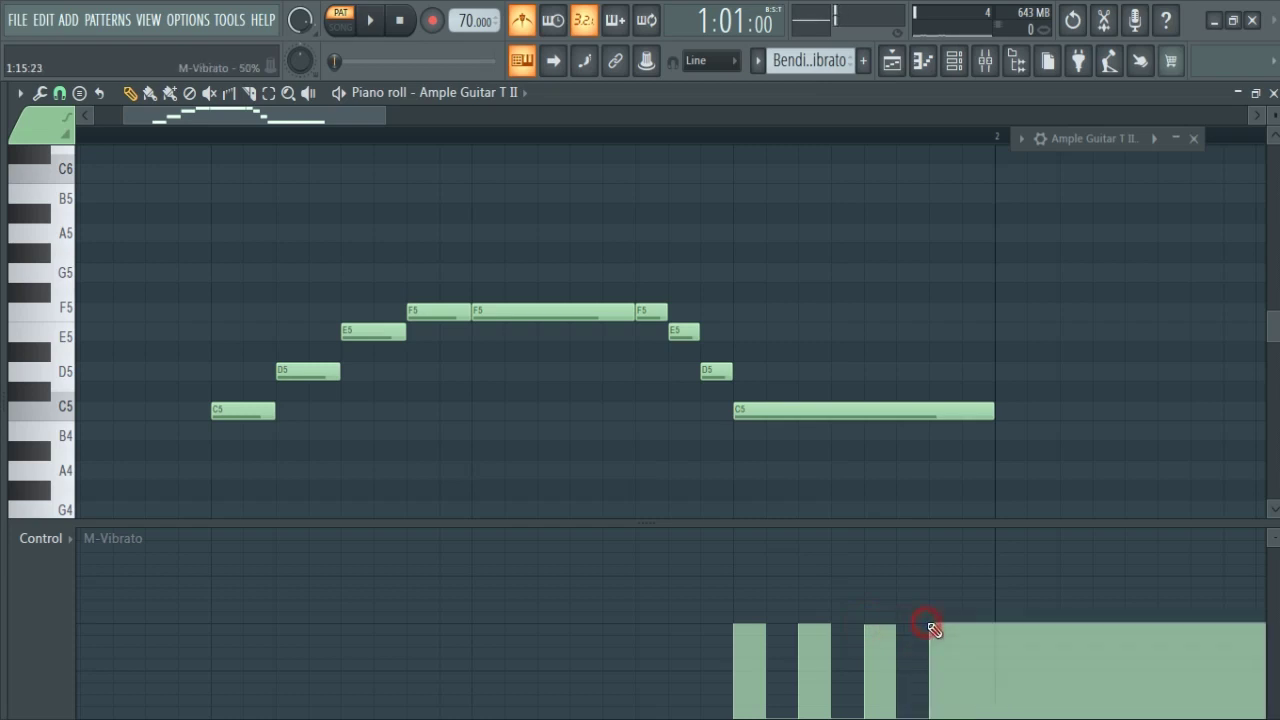
right_click(966, 630)
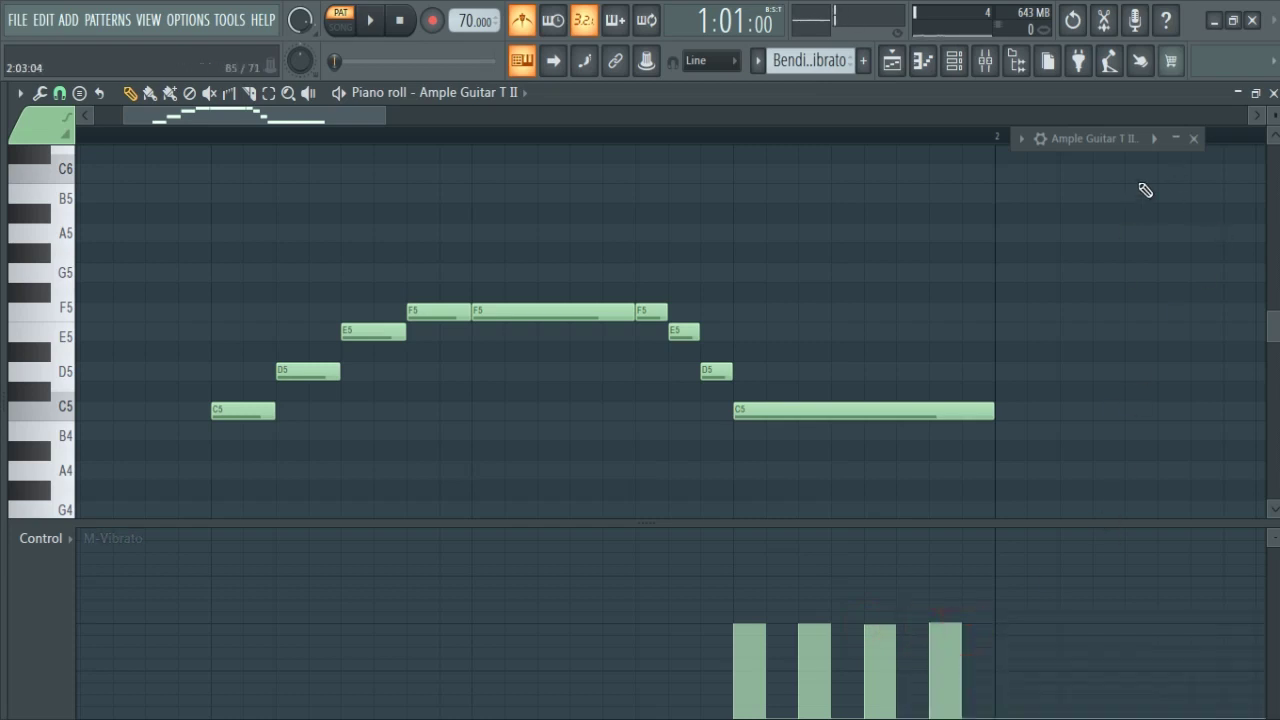
Restore the guitar window, shift it aside and play the pattern twice to check the vibrato wheel during playback.
left_click(1068, 139)
left_click_drag(891, 135, 1031, 145)
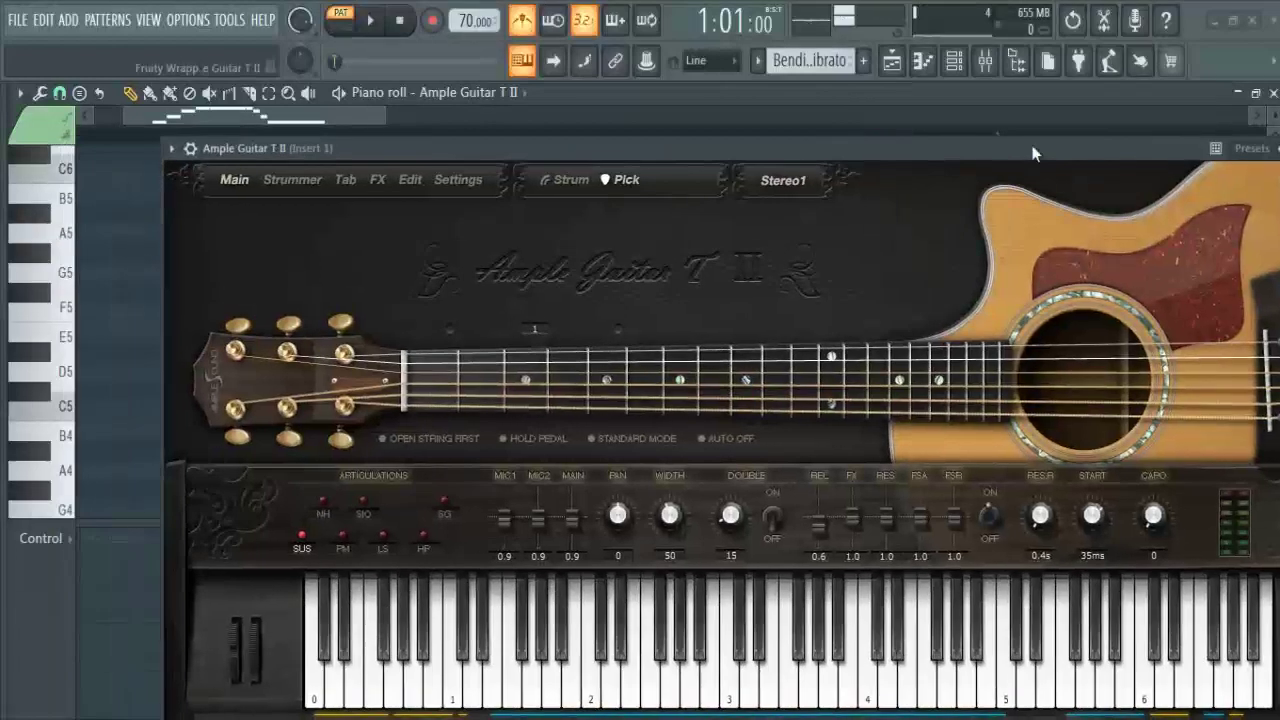
key("space")
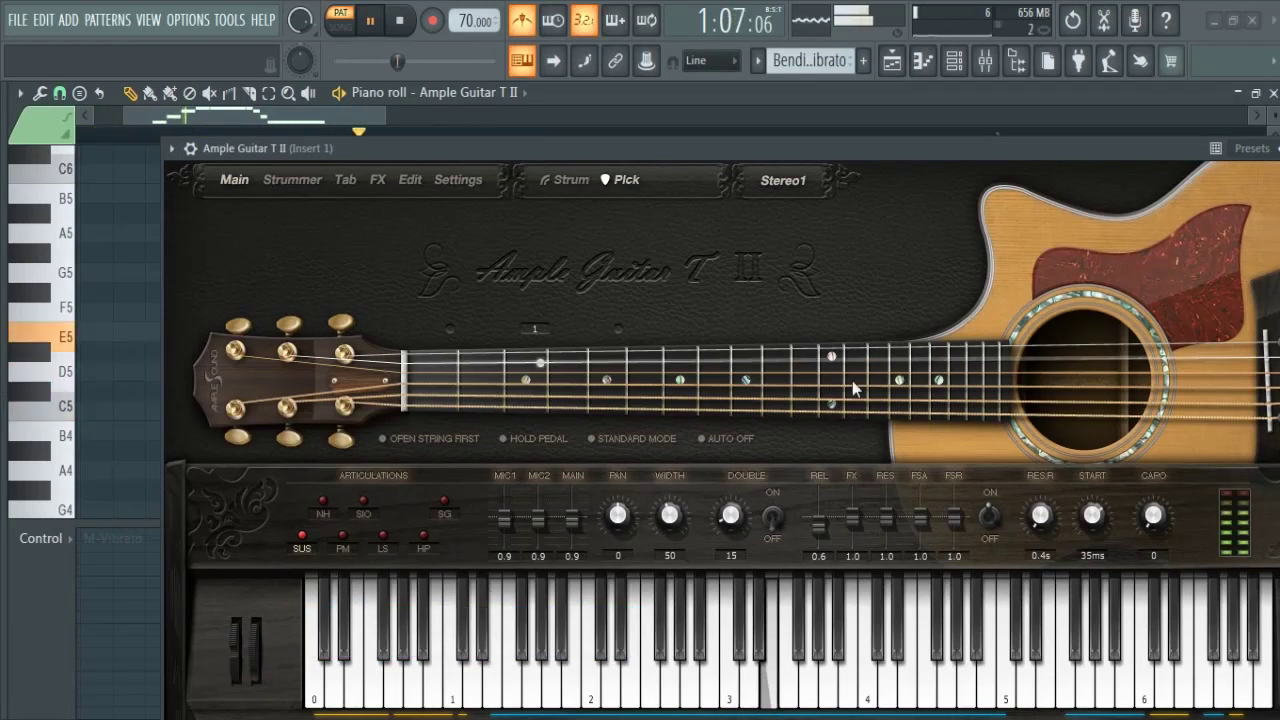
key("space")
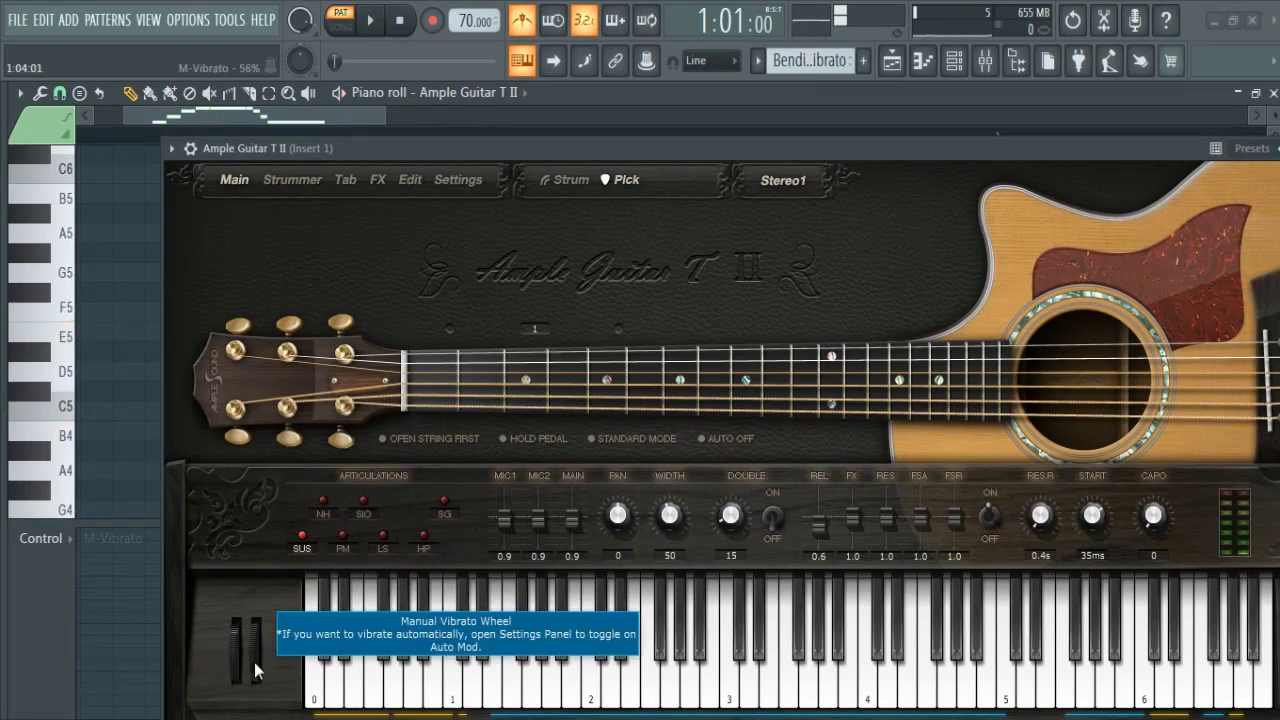
left_click(494, 152)
key("space")
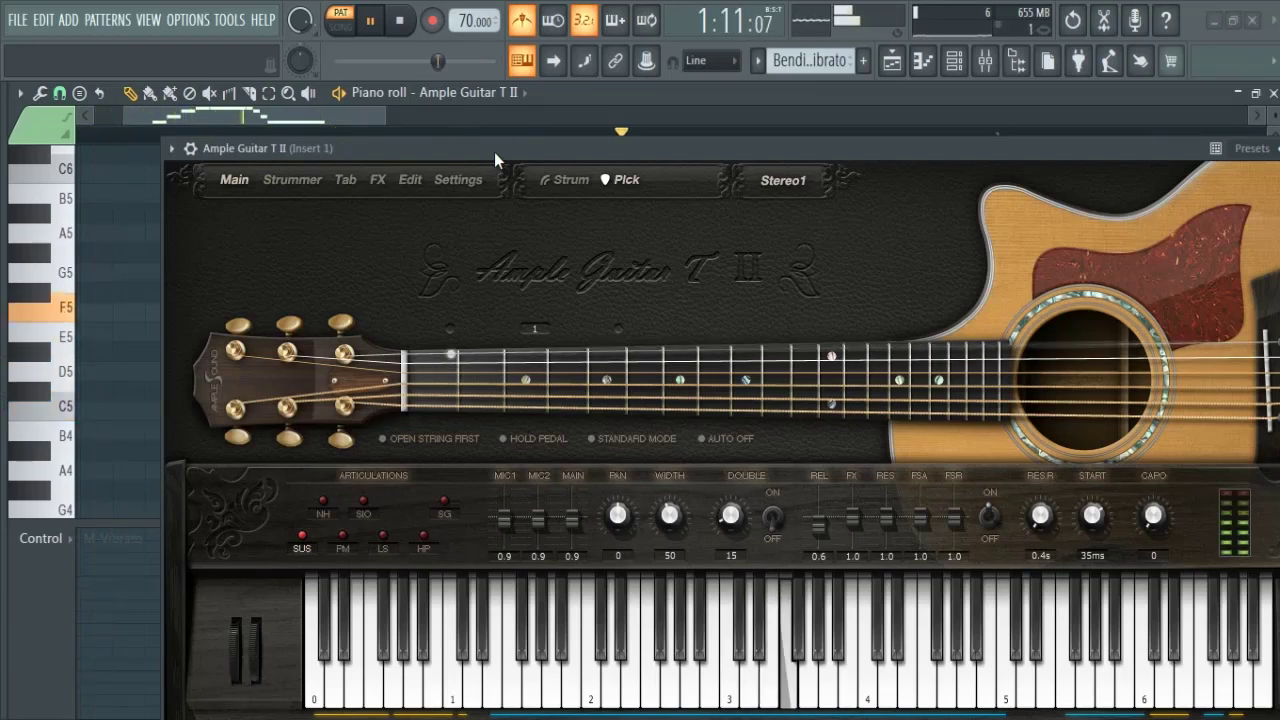
key("space")
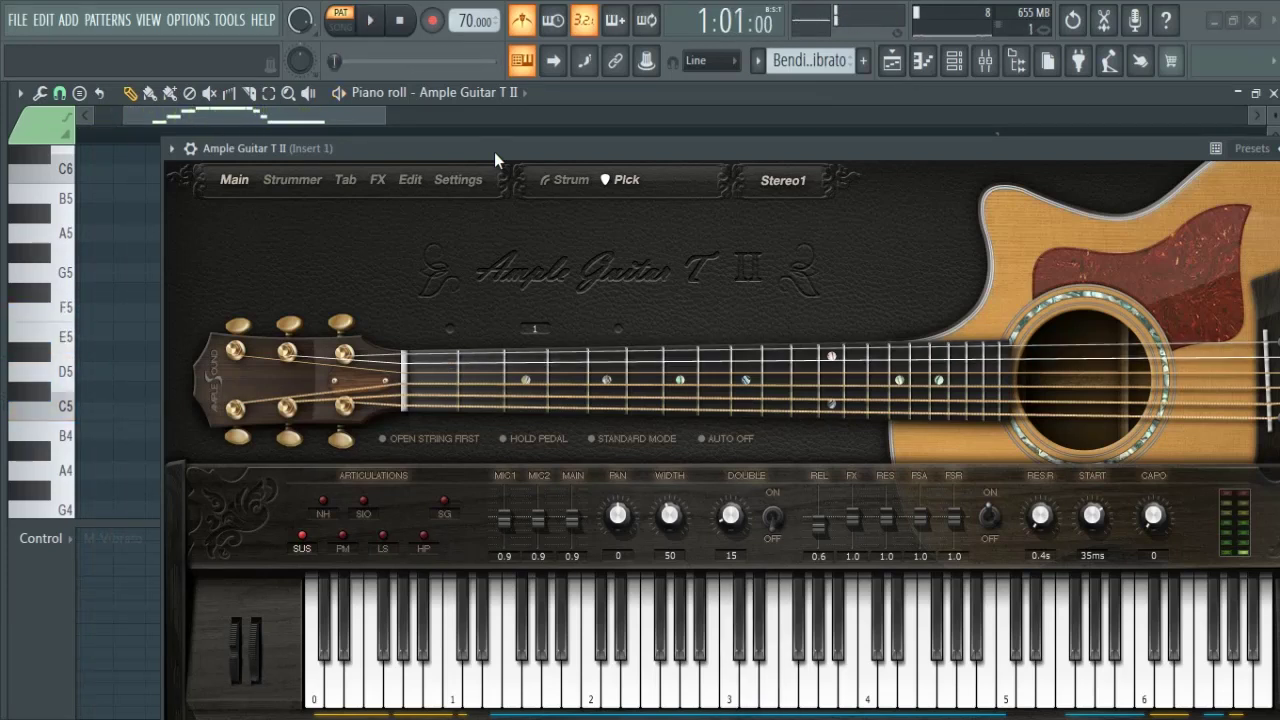